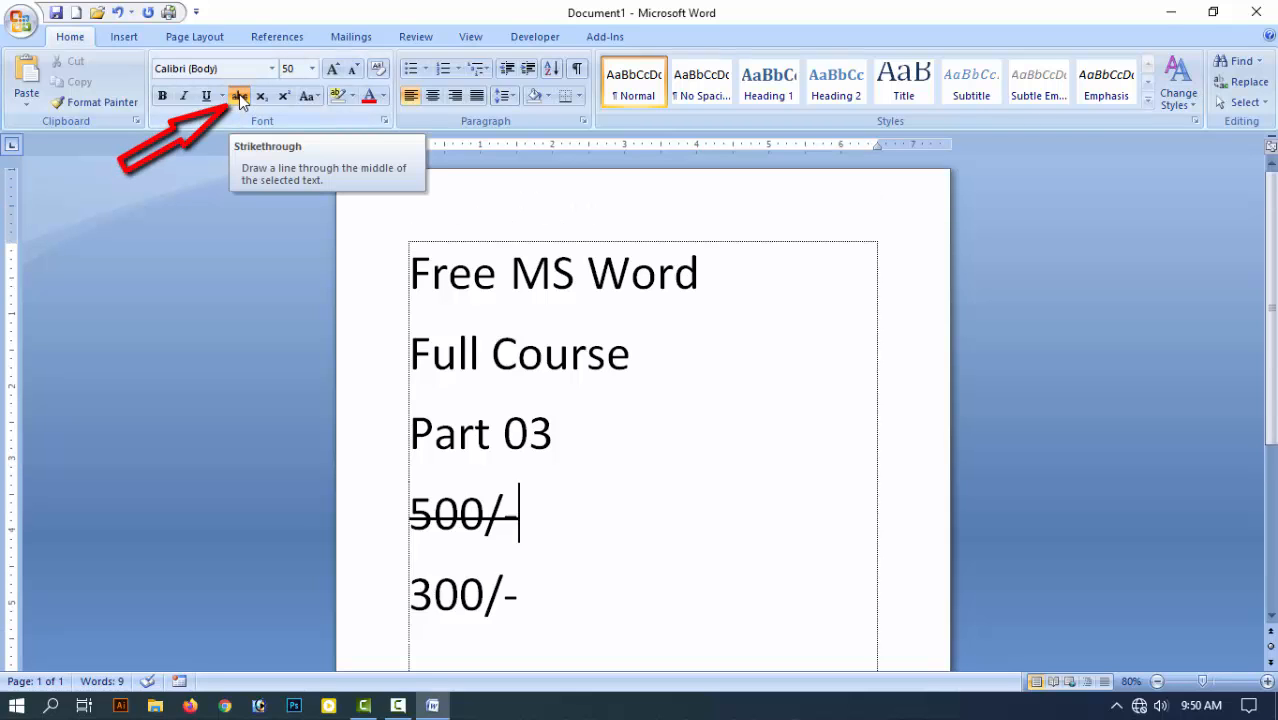
Step: Add three new lines reading 1st, 2nd and 3rd below the 300/- line
{"action": "scroll", "coordinate": [660, 490], "scroll_direction": "down", "scroll_amount": 1}
{"action": "left_click_drag", "start_coordinate": [527, 460], "coordinate": [479, 471]}
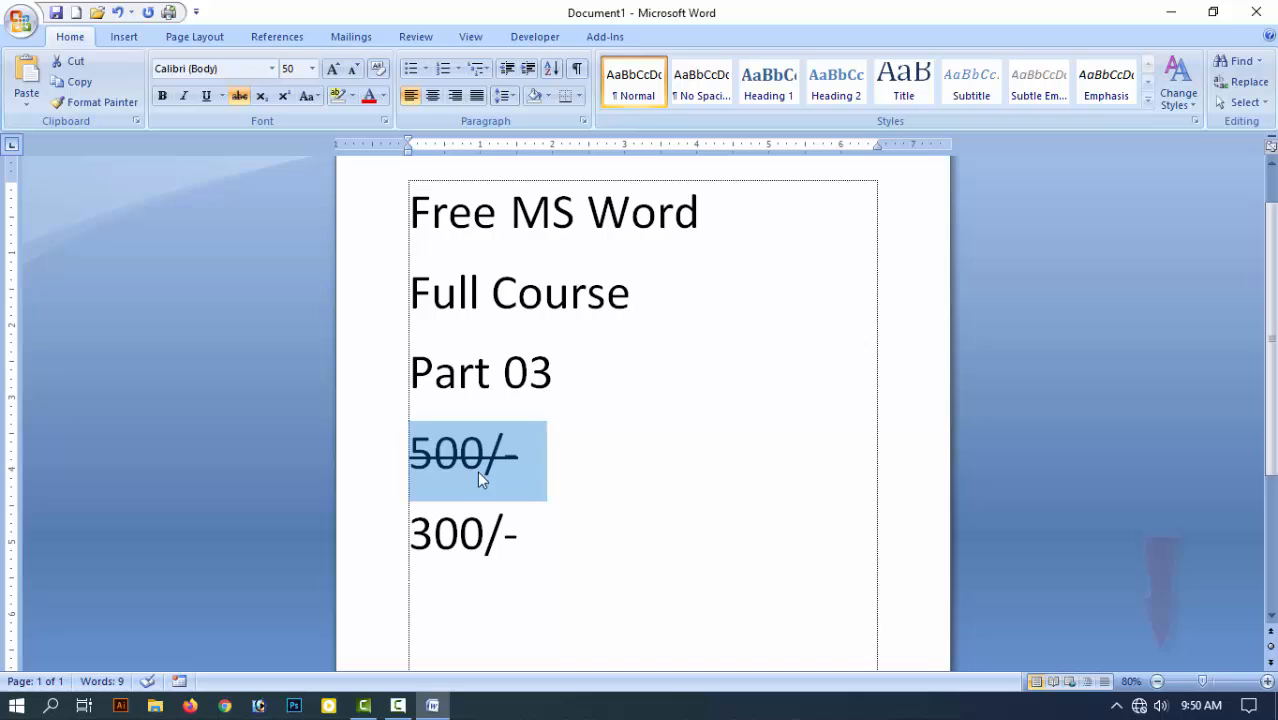
{"action": "left_click", "coordinate": [559, 525]}
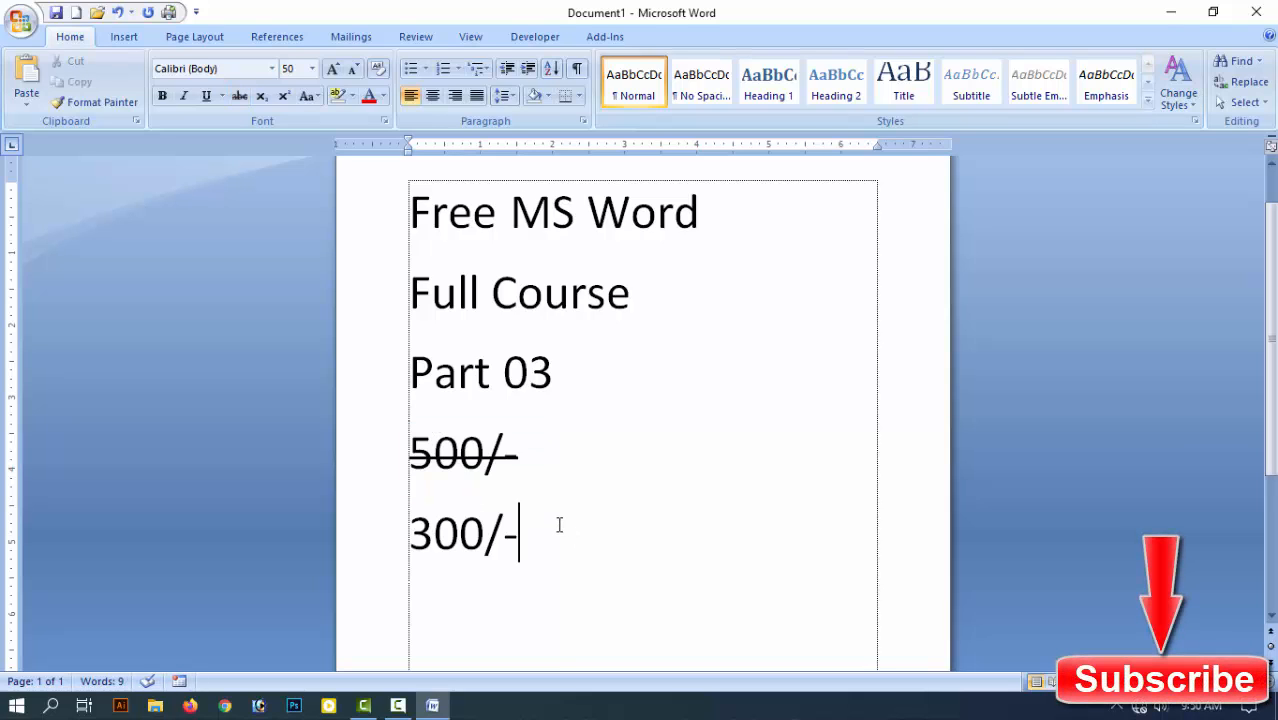
{"action": "key", "text": "Return"}
{"action": "type", "text": "1st"}
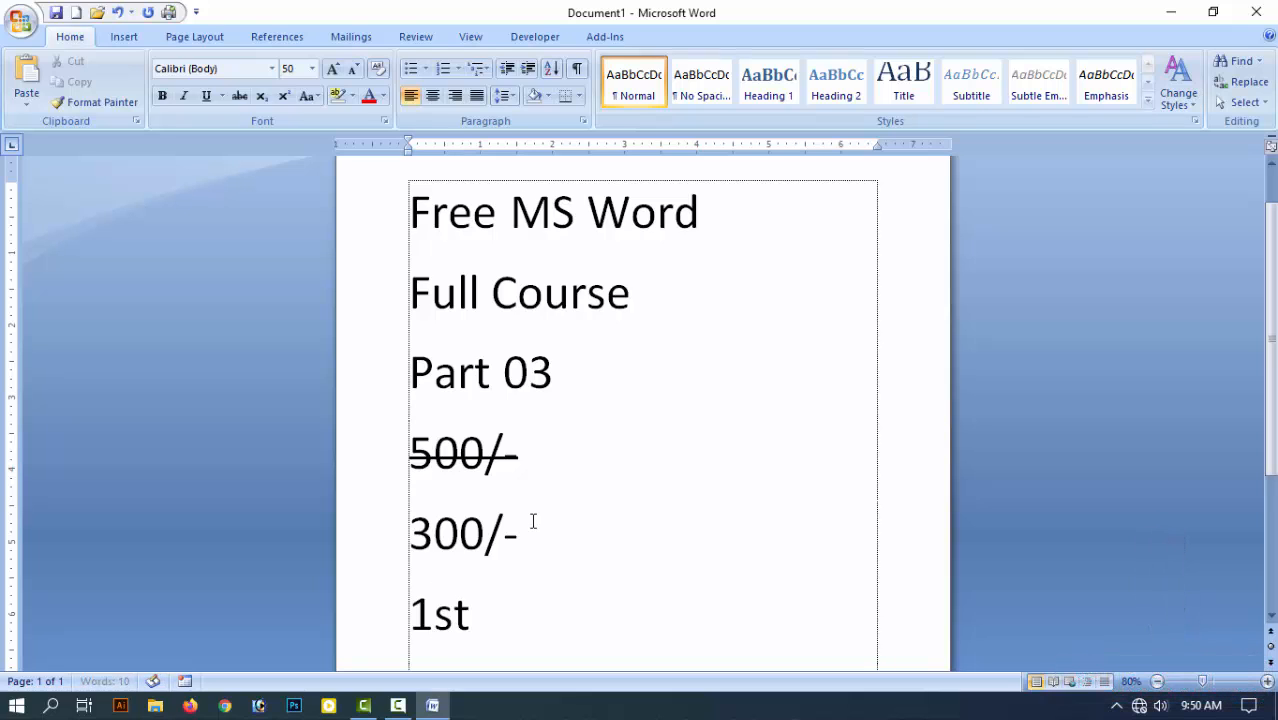
{"action": "key", "text": "Return"}
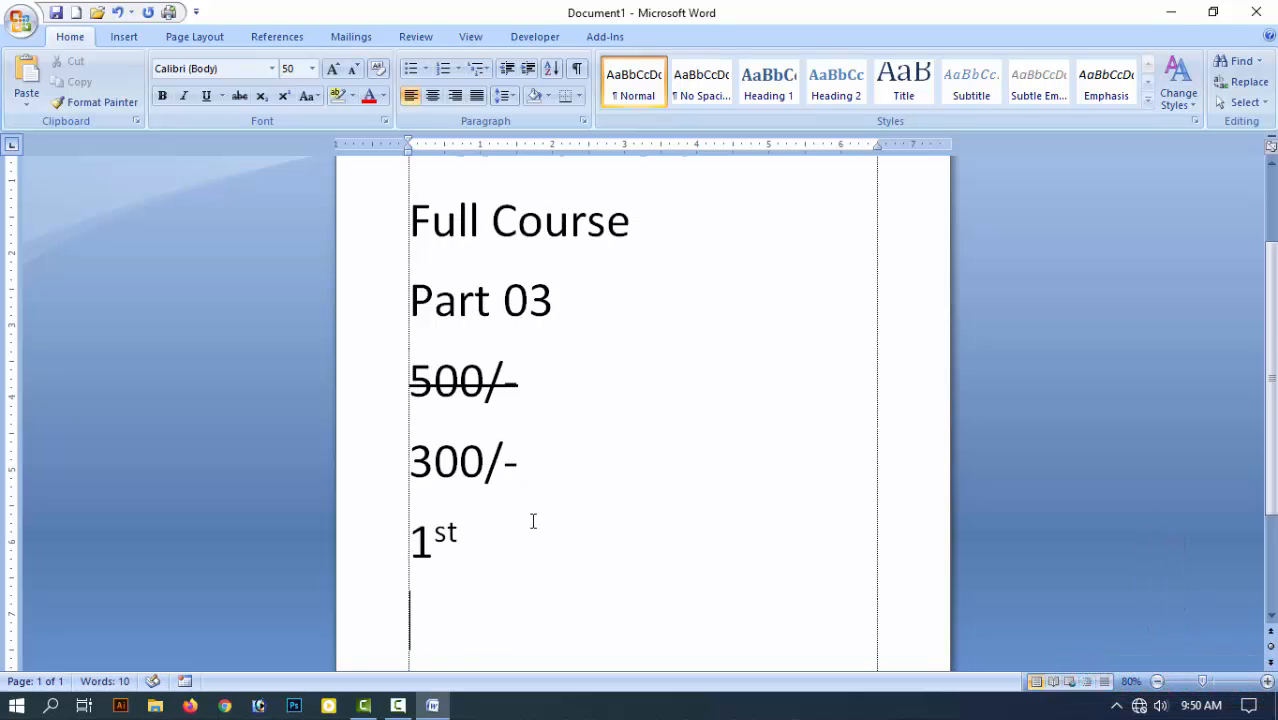
{"action": "type", "text": "2nd"}
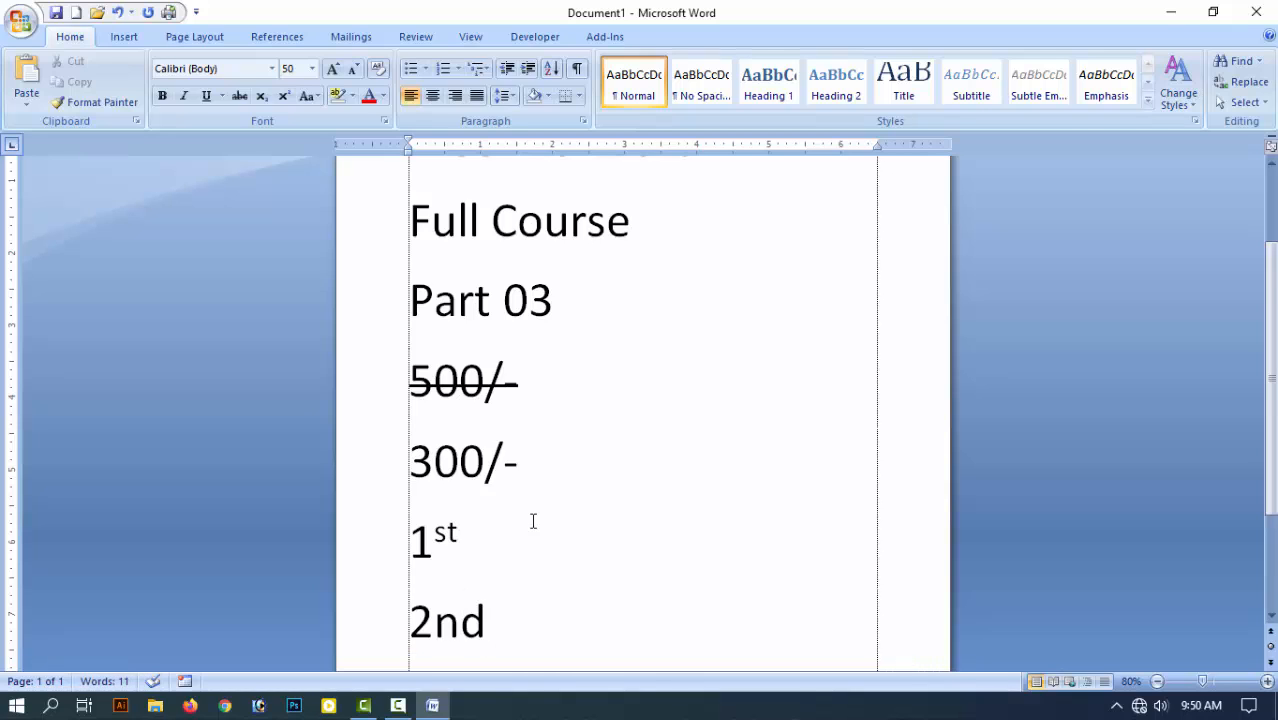
{"action": "key", "text": "Return"}
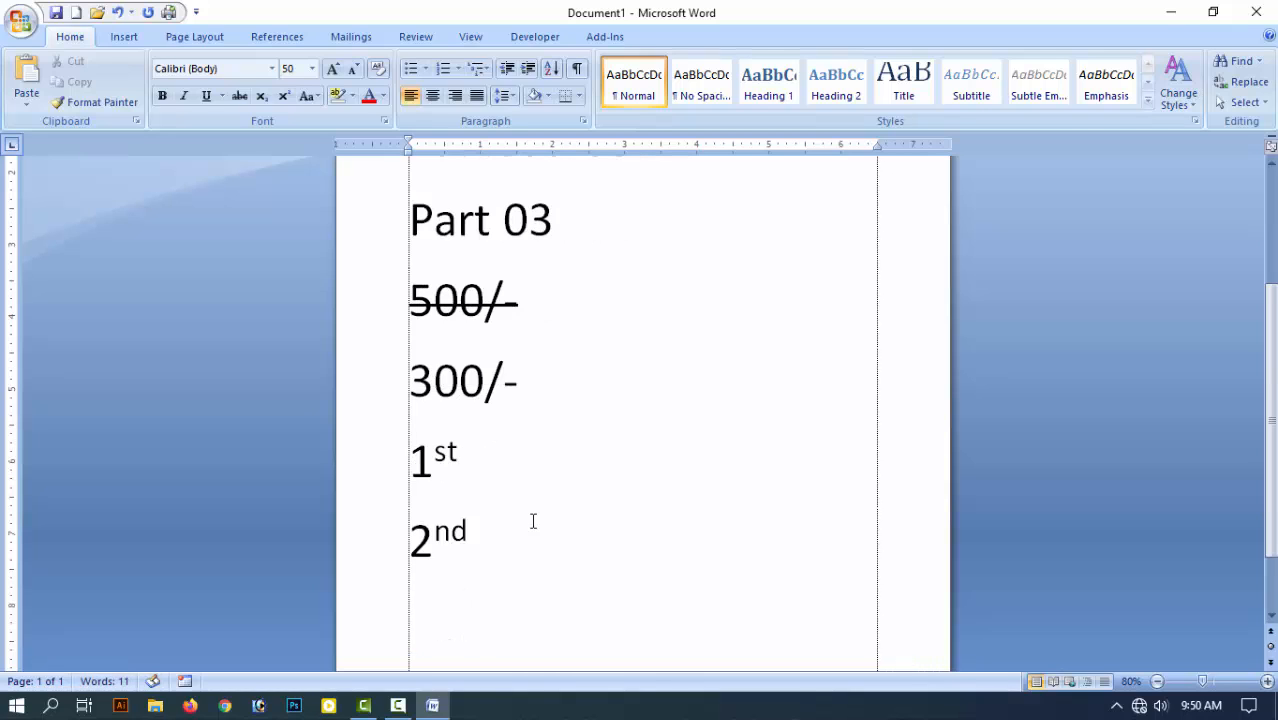
{"action": "type", "text": "3rd"}
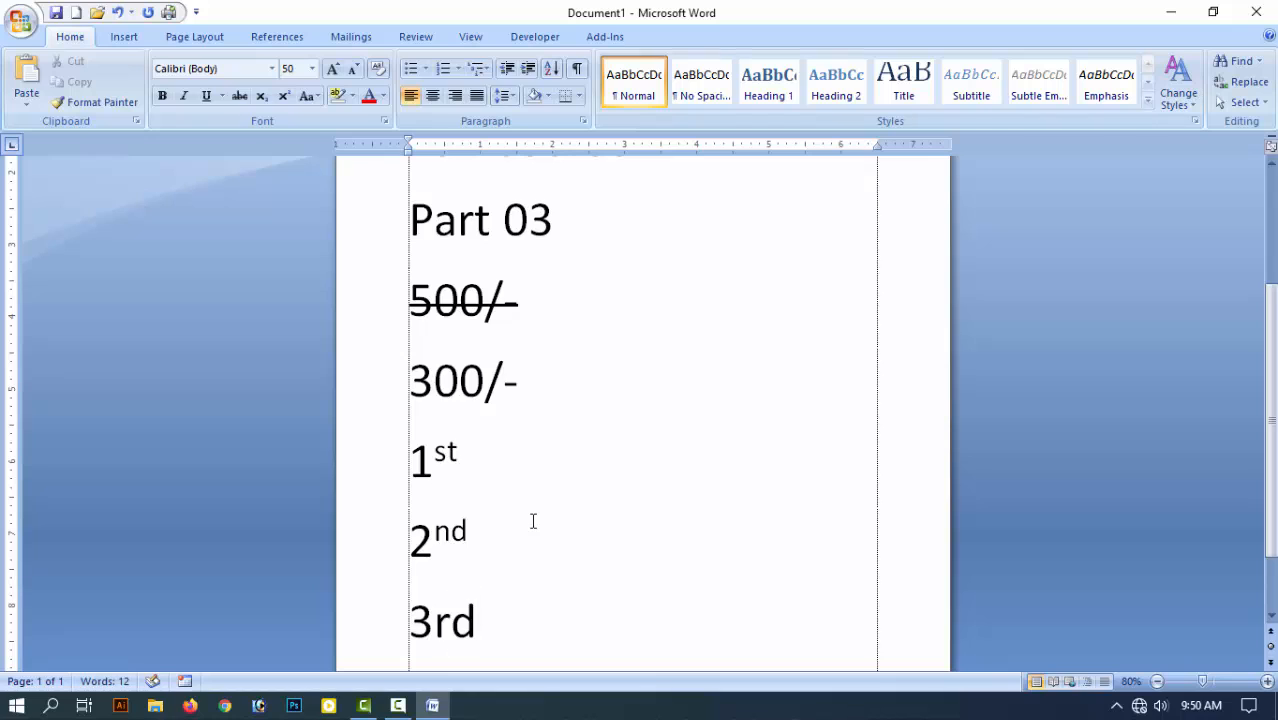
{"action": "key", "text": "Return"}
Step: Remove the superscript formatting from the "st" of 1st
{"action": "scroll", "coordinate": [512, 465], "scroll_direction": "up", "scroll_amount": 2}
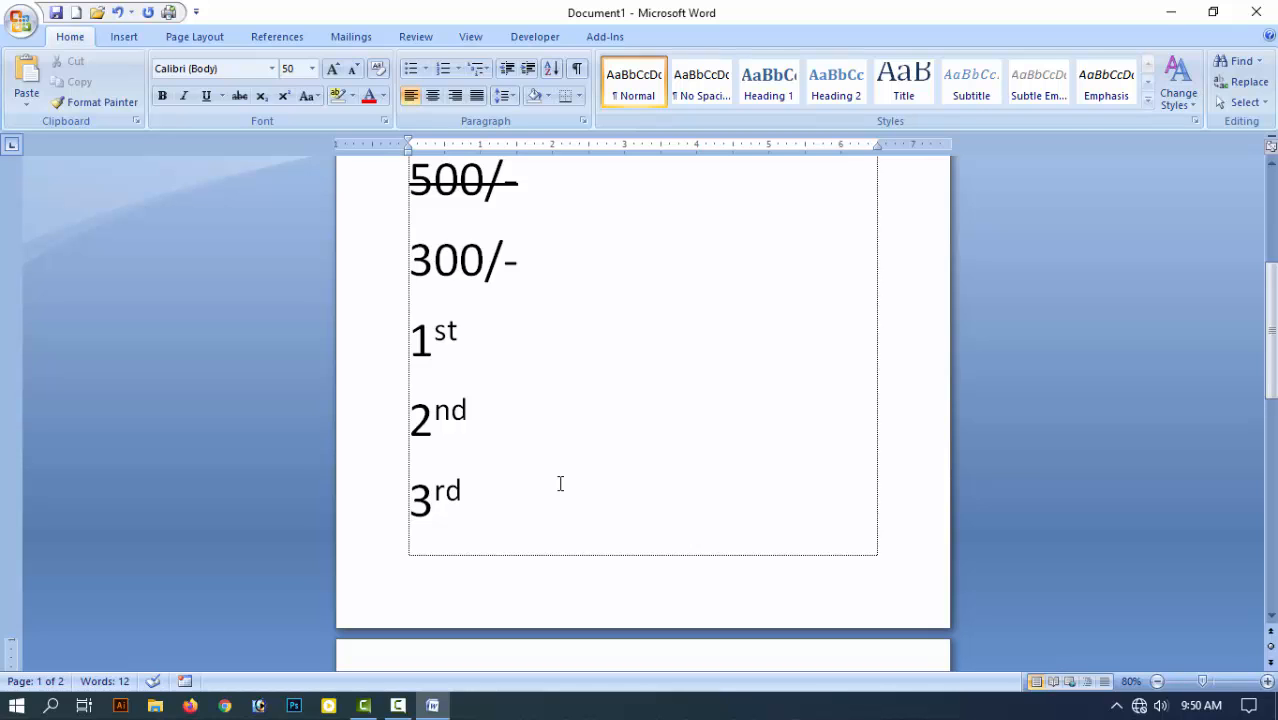
{"action": "left_click_drag", "start_coordinate": [460, 332], "coordinate": [440, 343]}
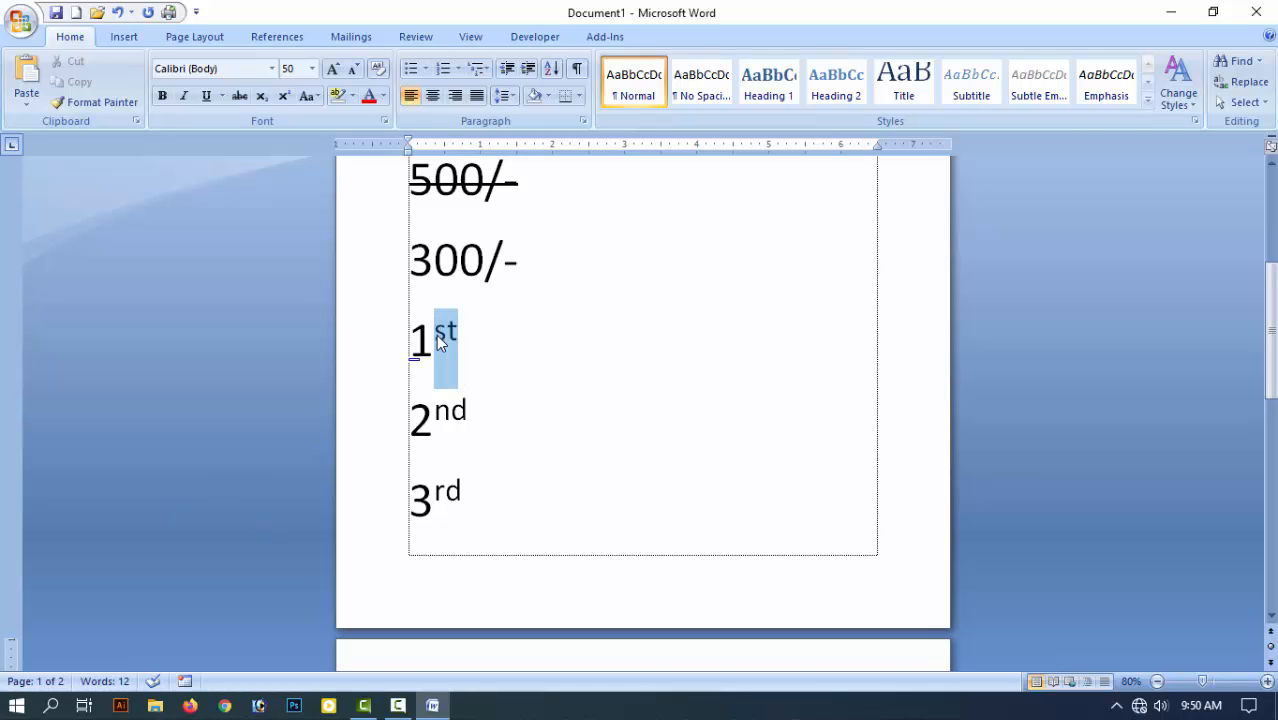
{"action": "left_click", "coordinate": [289, 98]}
{"action": "left_click", "coordinate": [486, 339]}
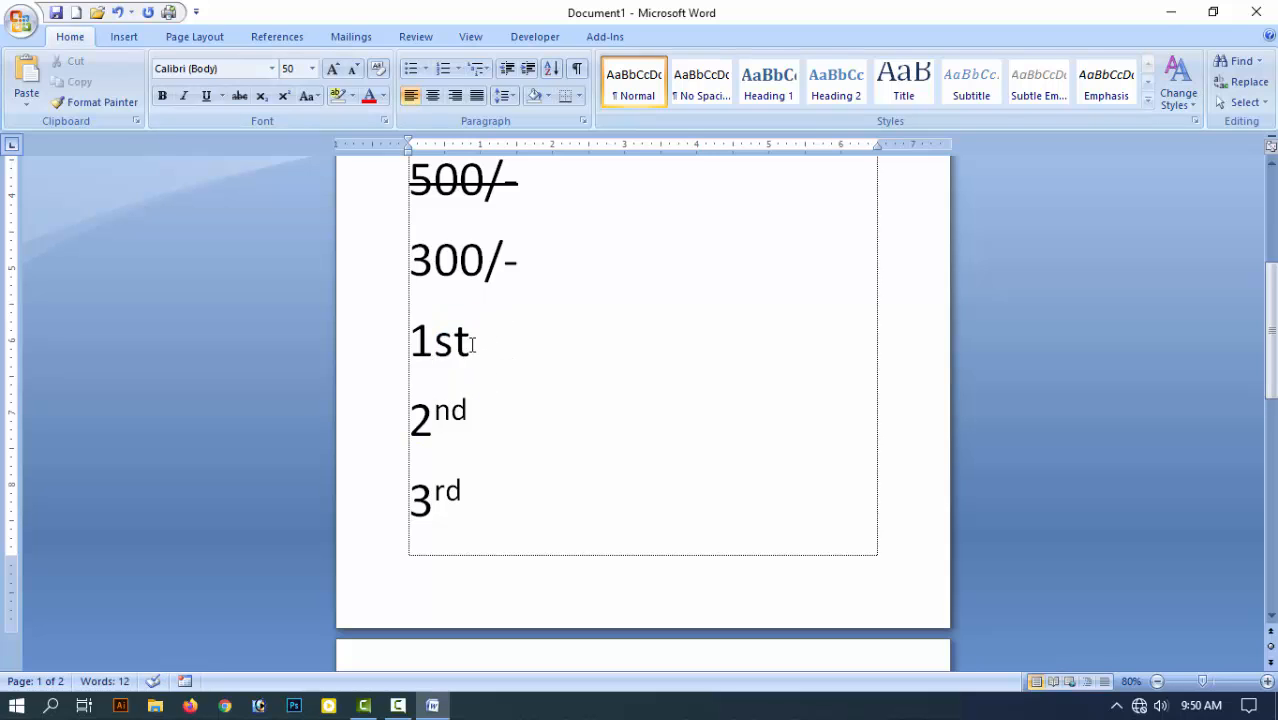
Step: Format the "st" of 1st as superscript again, toggling the effect off and back on
{"action": "left_click_drag", "start_coordinate": [471, 342], "coordinate": [441, 343]}
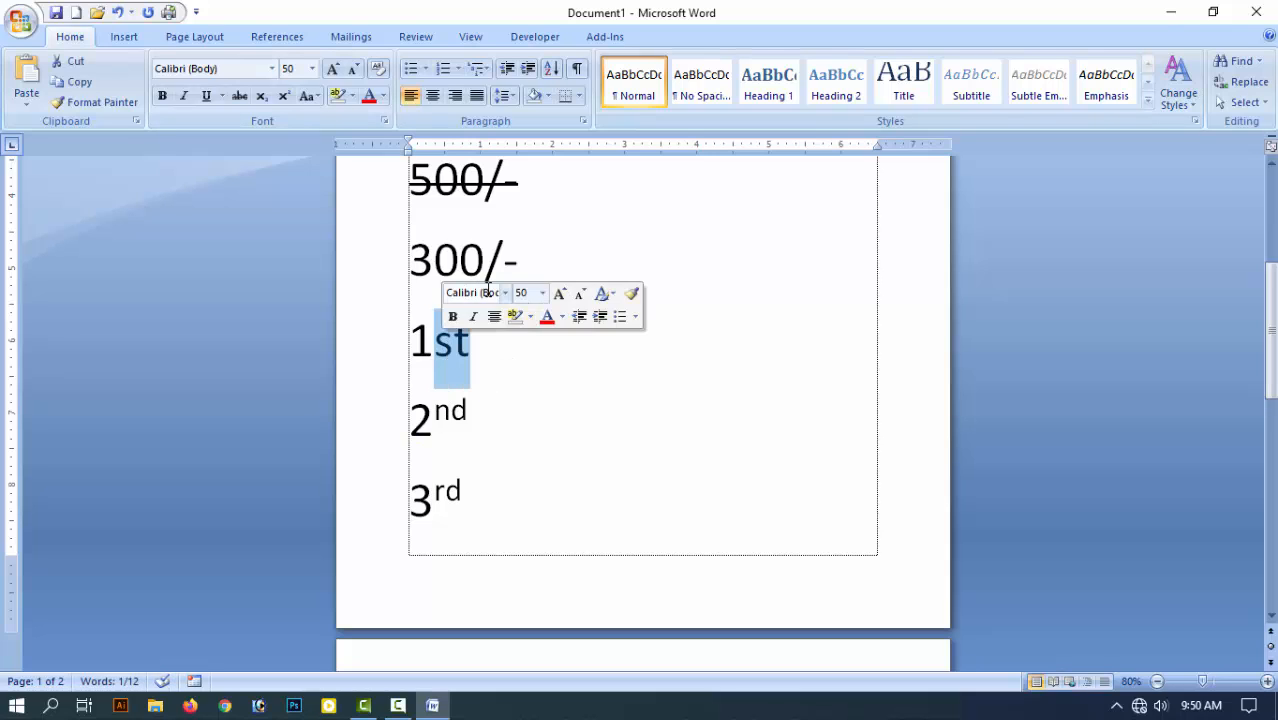
{"action": "key", "text": "ctrl+shift+equal"}
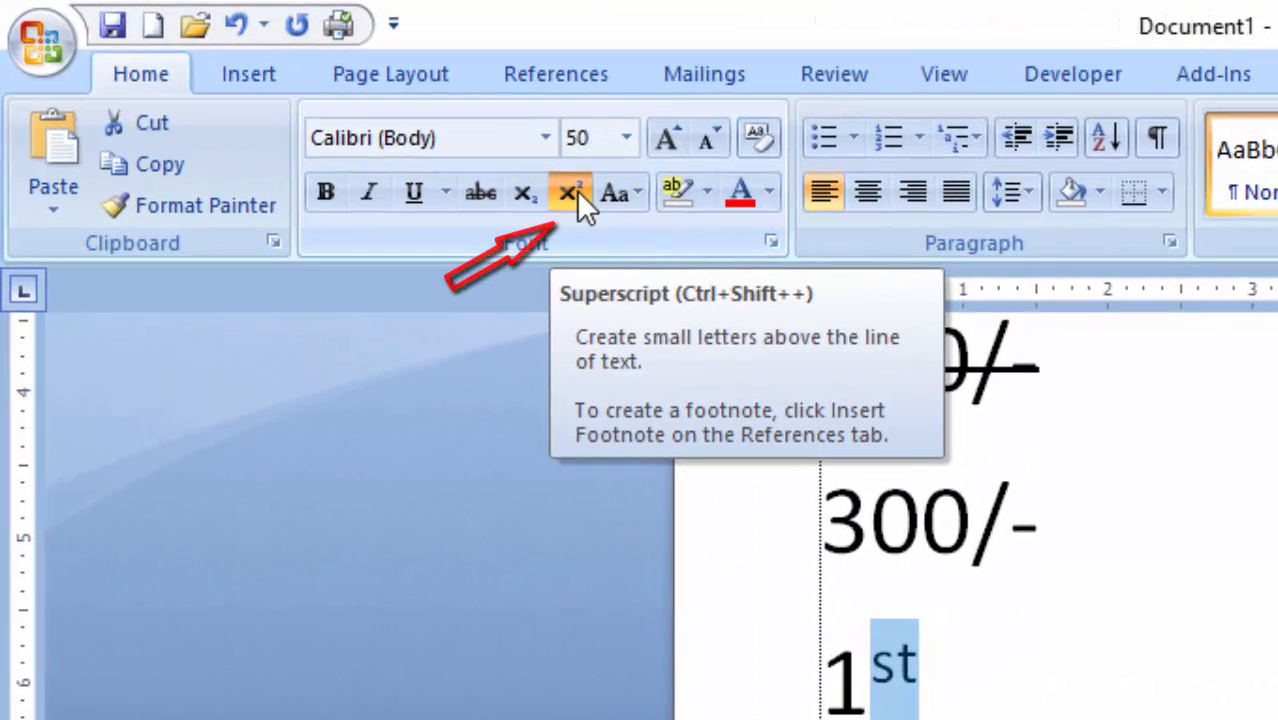
{"action": "left_click", "coordinate": [577, 190]}
{"action": "left_click", "coordinate": [577, 189]}
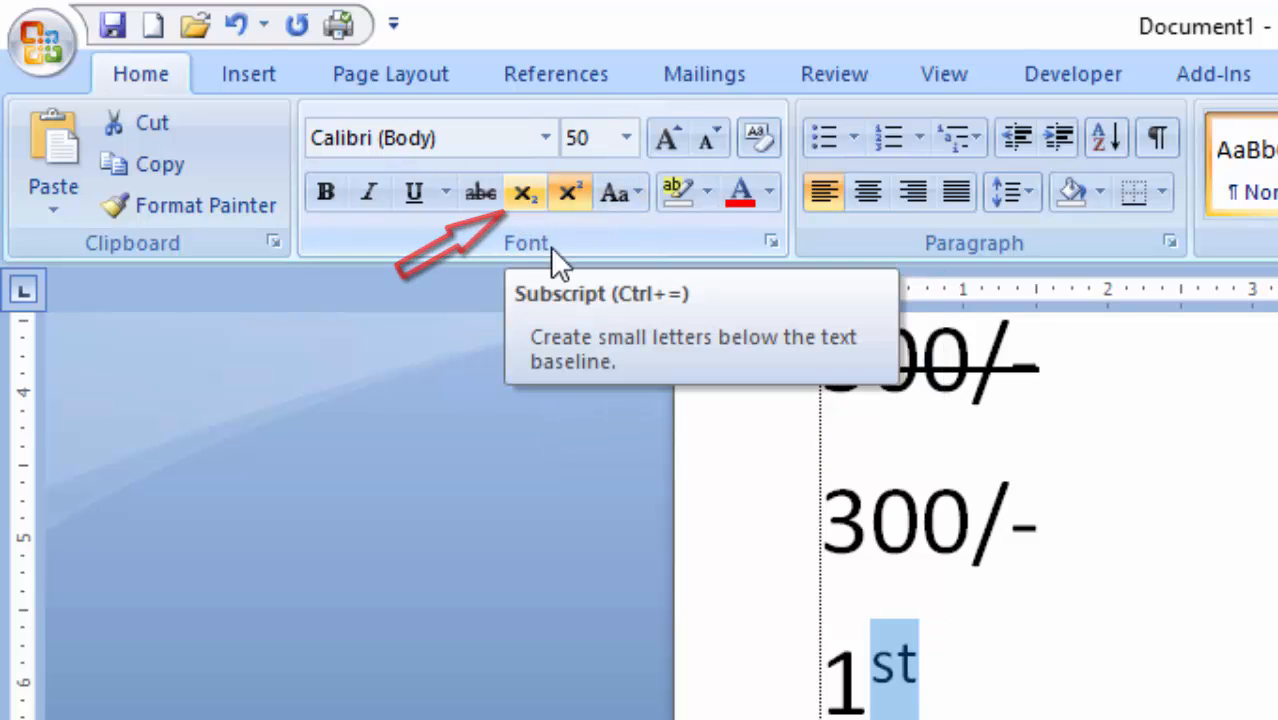
Step: Switch the "st" of 1st to subscript and back to superscript twice
{"action": "left_click", "coordinate": [517, 188]}
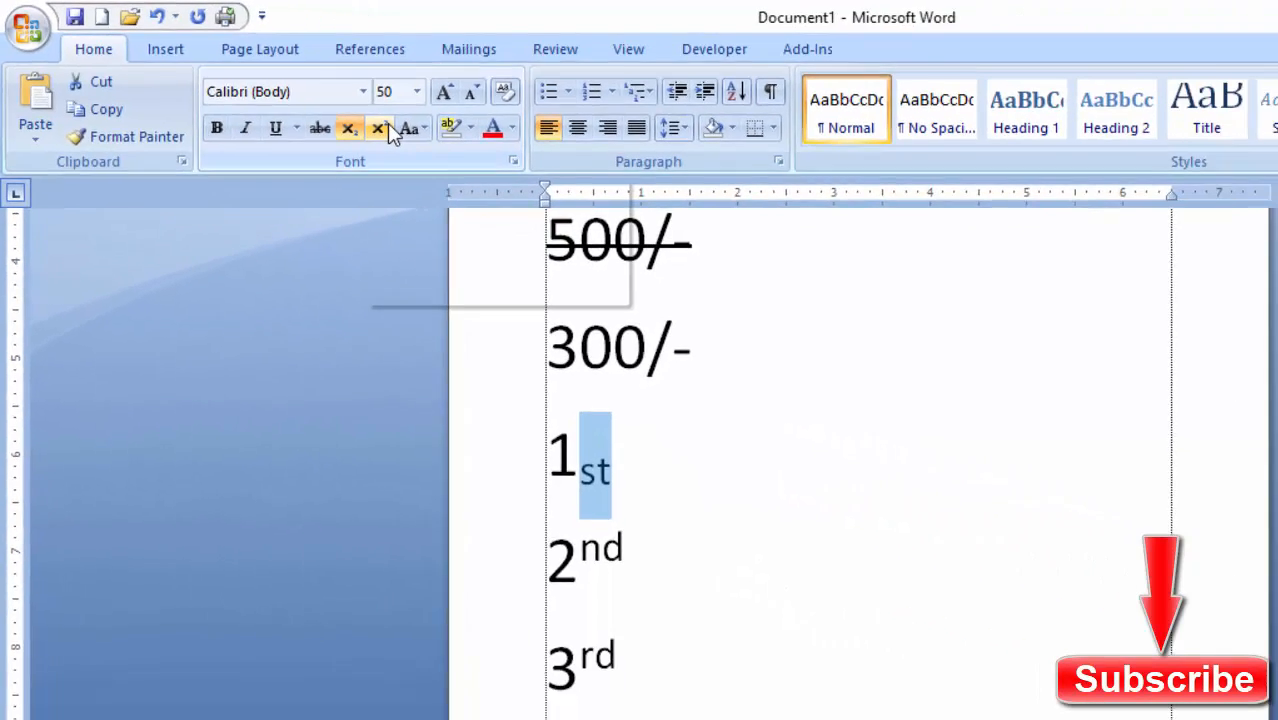
{"action": "left_click", "coordinate": [567, 192]}
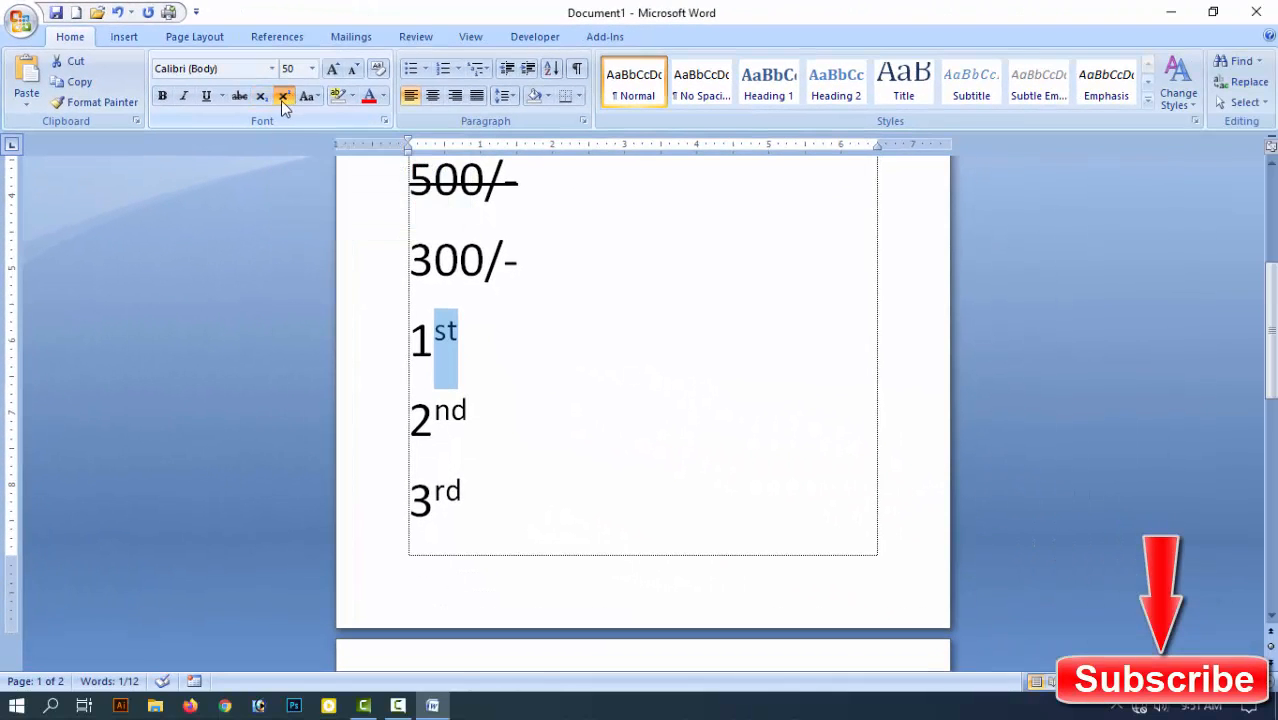
{"action": "left_click", "coordinate": [261, 97]}
{"action": "left_click", "coordinate": [284, 96]}
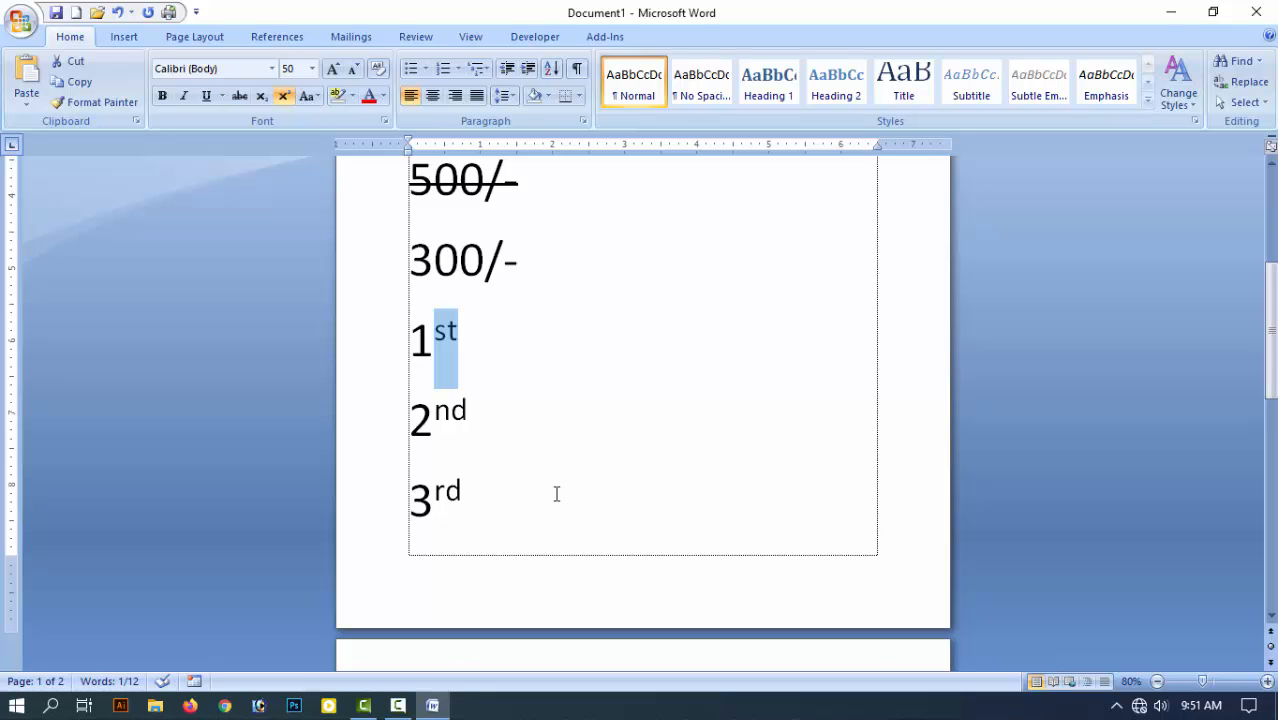
Step: Join the first three lines into a single paragraph reading "Free MS Word Full Course Part 03"
{"action": "scroll", "coordinate": [557, 494], "scroll_direction": "up", "scroll_amount": 5}
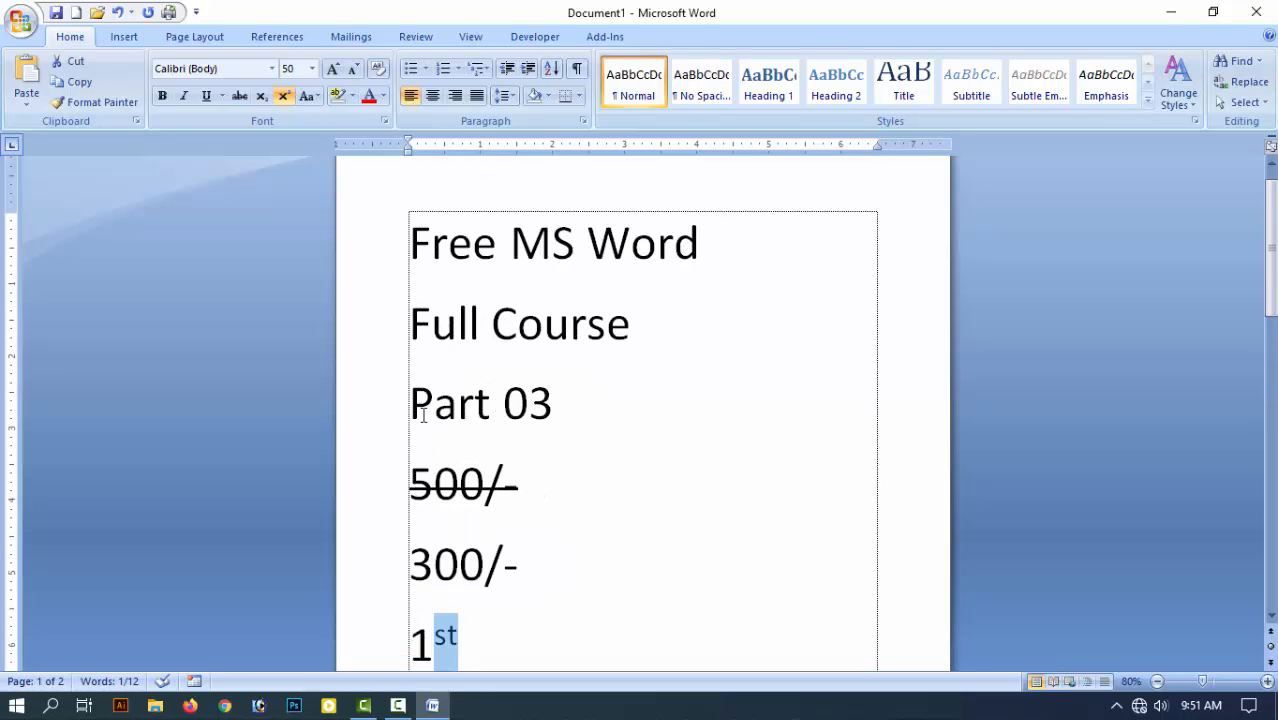
{"action": "left_click", "coordinate": [423, 415]}
{"action": "key", "text": "BackSpace"}
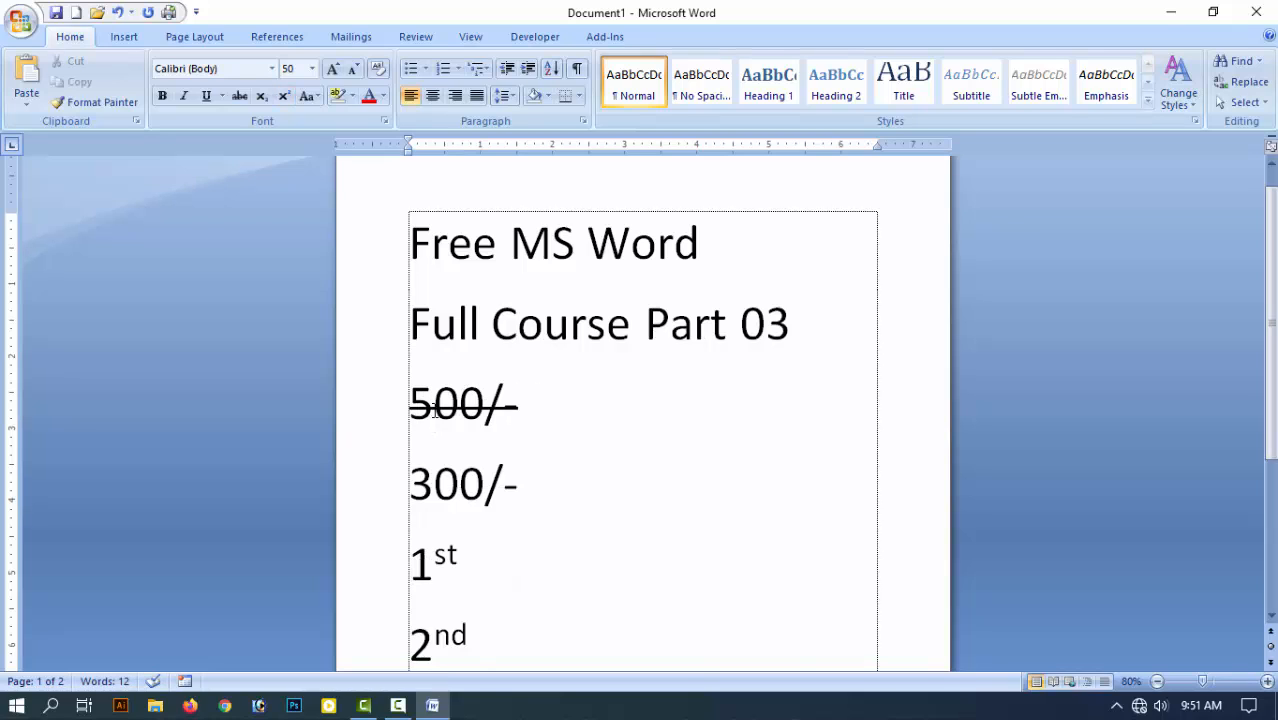
{"action": "key", "text": "Home"}
{"action": "key", "text": "BackSpace"}
Step: Examine the Change Case options for the title paragraph and the capital letters in its words
{"action": "left_click_drag", "start_coordinate": [770, 345], "coordinate": [378, 252]}
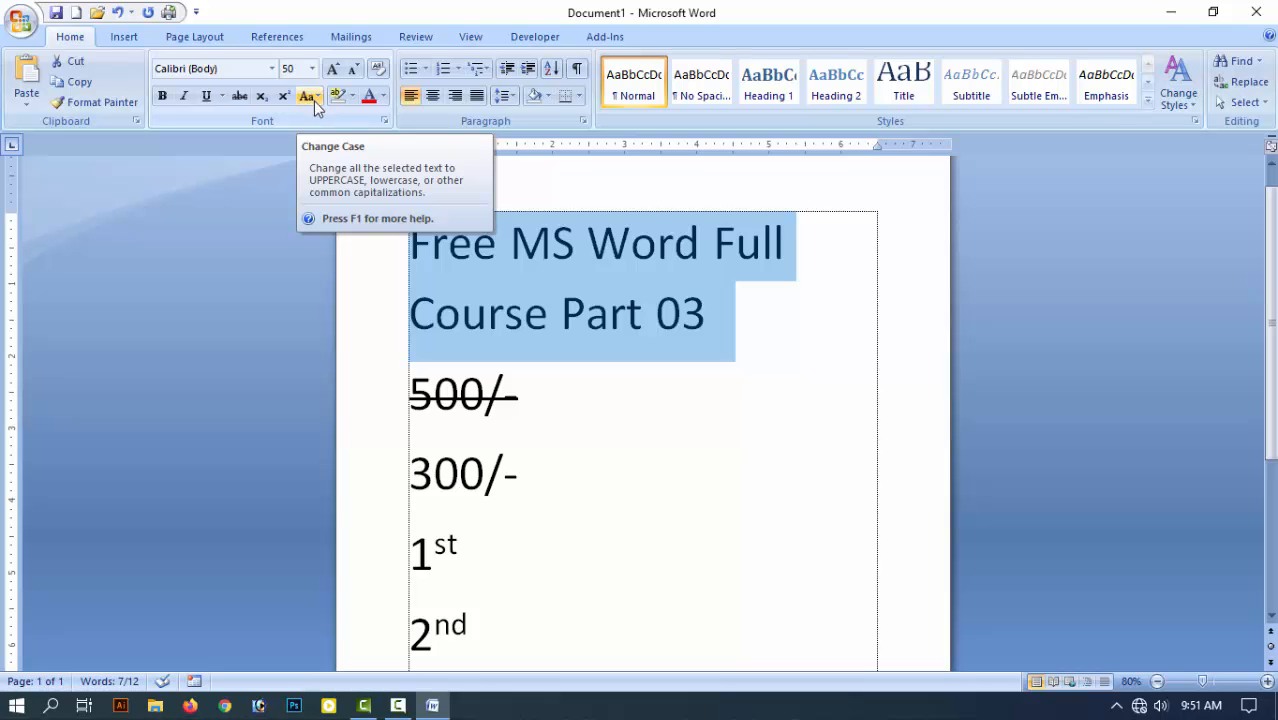
{"action": "left_click", "coordinate": [314, 100]}
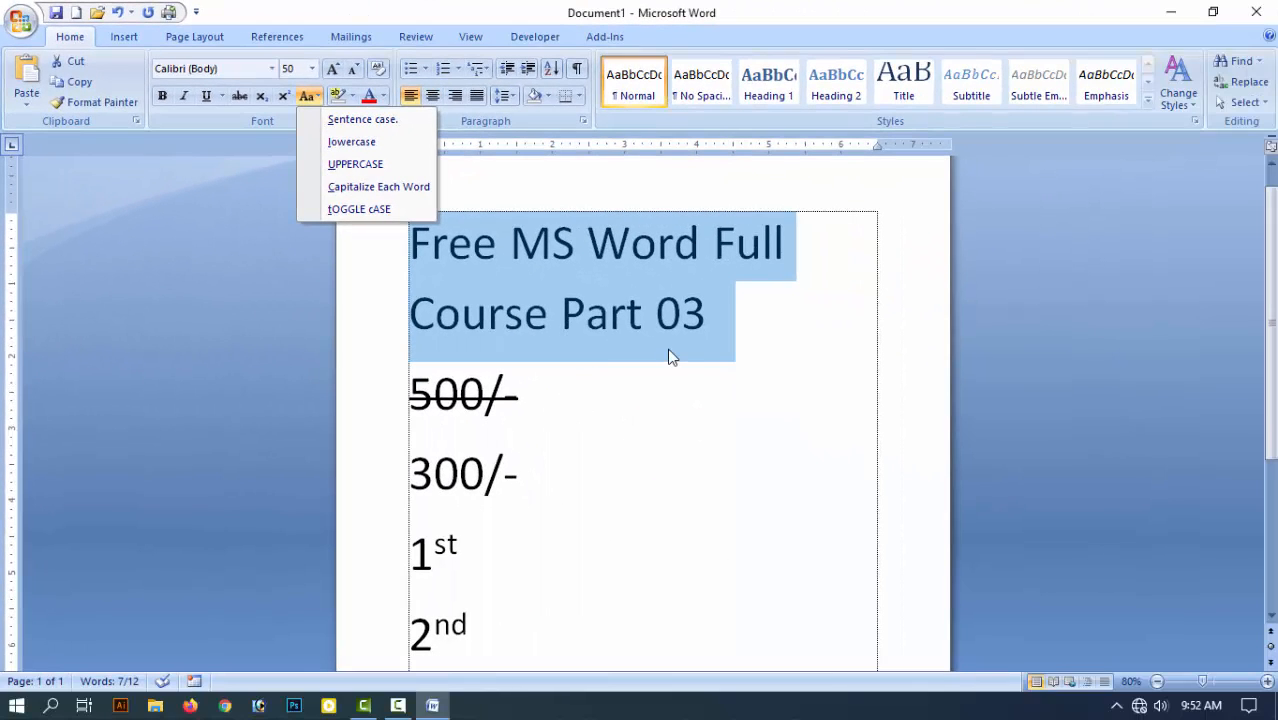
{"action": "left_click", "coordinate": [715, 346]}
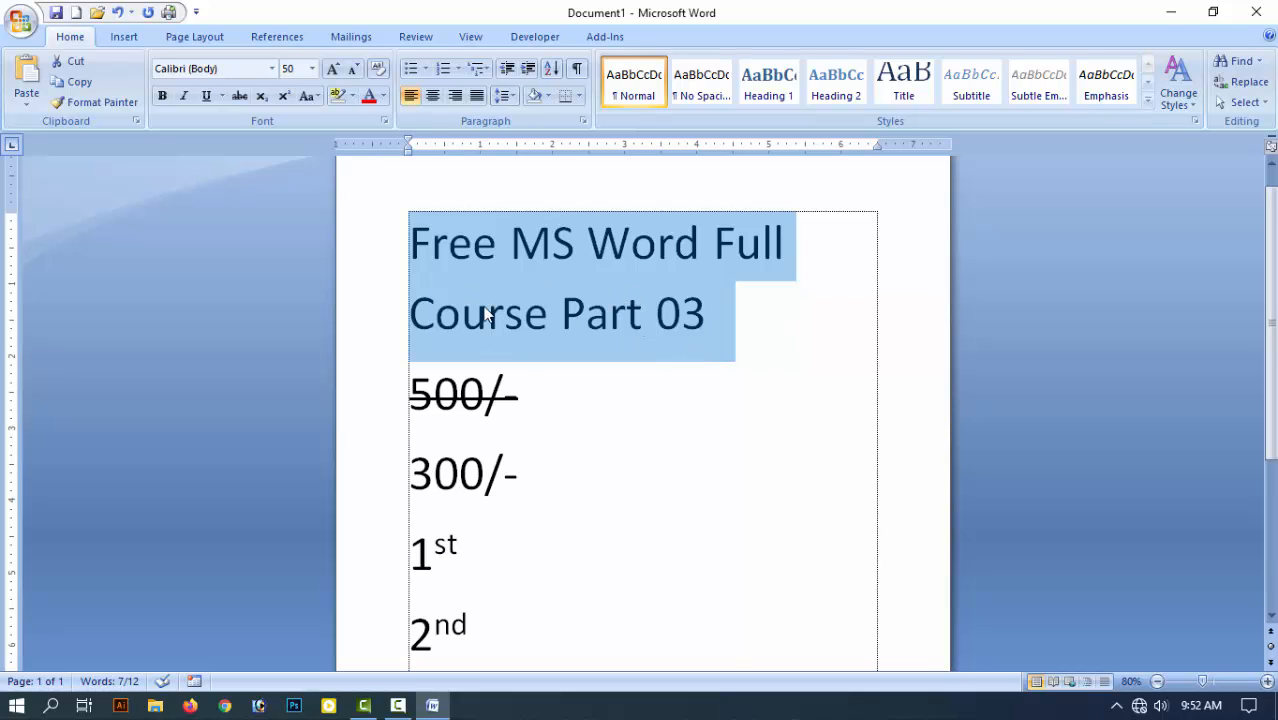
{"action": "left_click", "coordinate": [440, 248]}
{"action": "mouse_move", "coordinate": [431, 248]}
{"action": "left_mouse_down"}
{"action": "mouse_move", "coordinate": [411, 248]}
{"action": "mouse_move", "coordinate": [446, 248]}
{"action": "mouse_move", "coordinate": [411, 248]}
{"action": "left_mouse_up"}
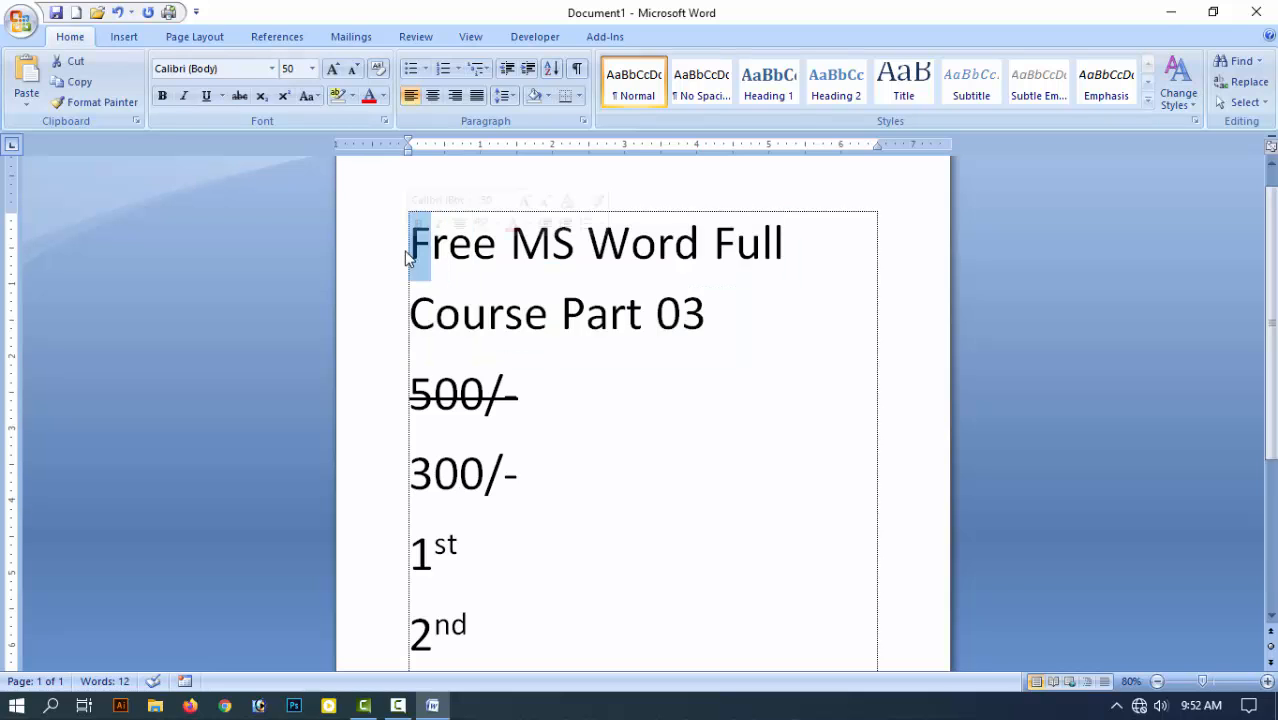
{"action": "left_click_drag", "start_coordinate": [574, 248], "coordinate": [510, 248]}
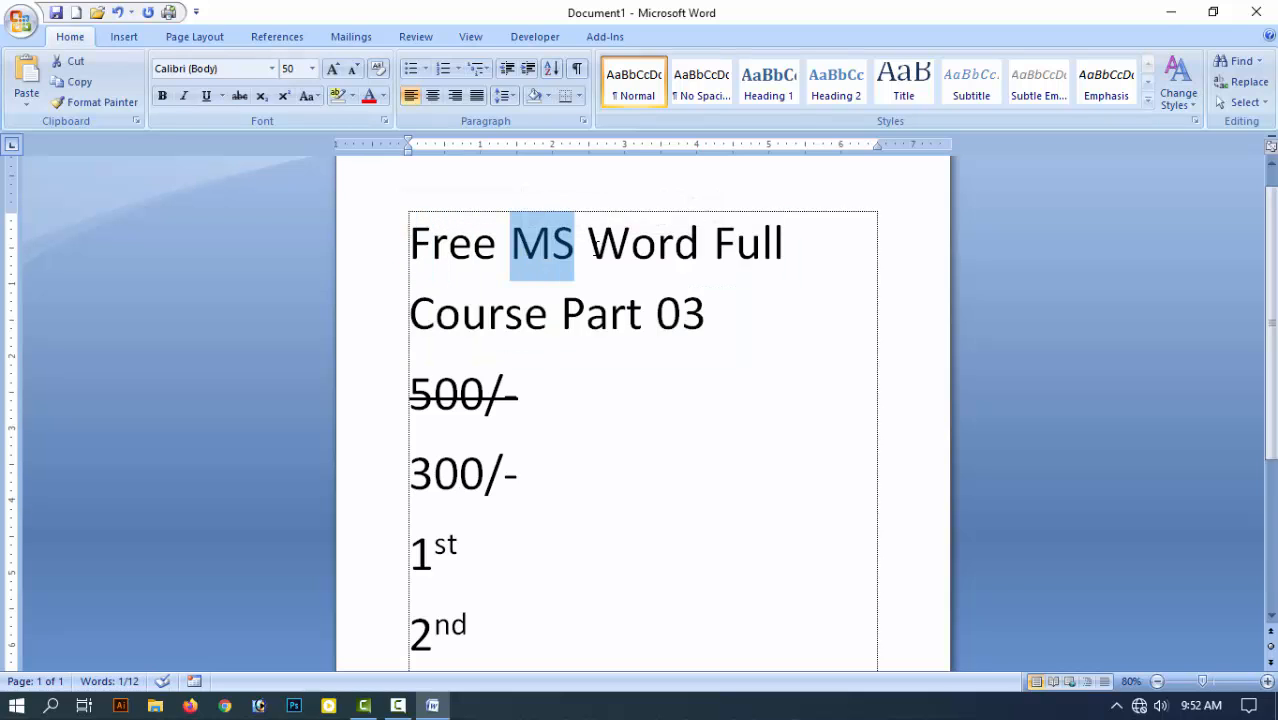
{"action": "left_click_drag", "start_coordinate": [588, 248], "coordinate": [630, 248]}
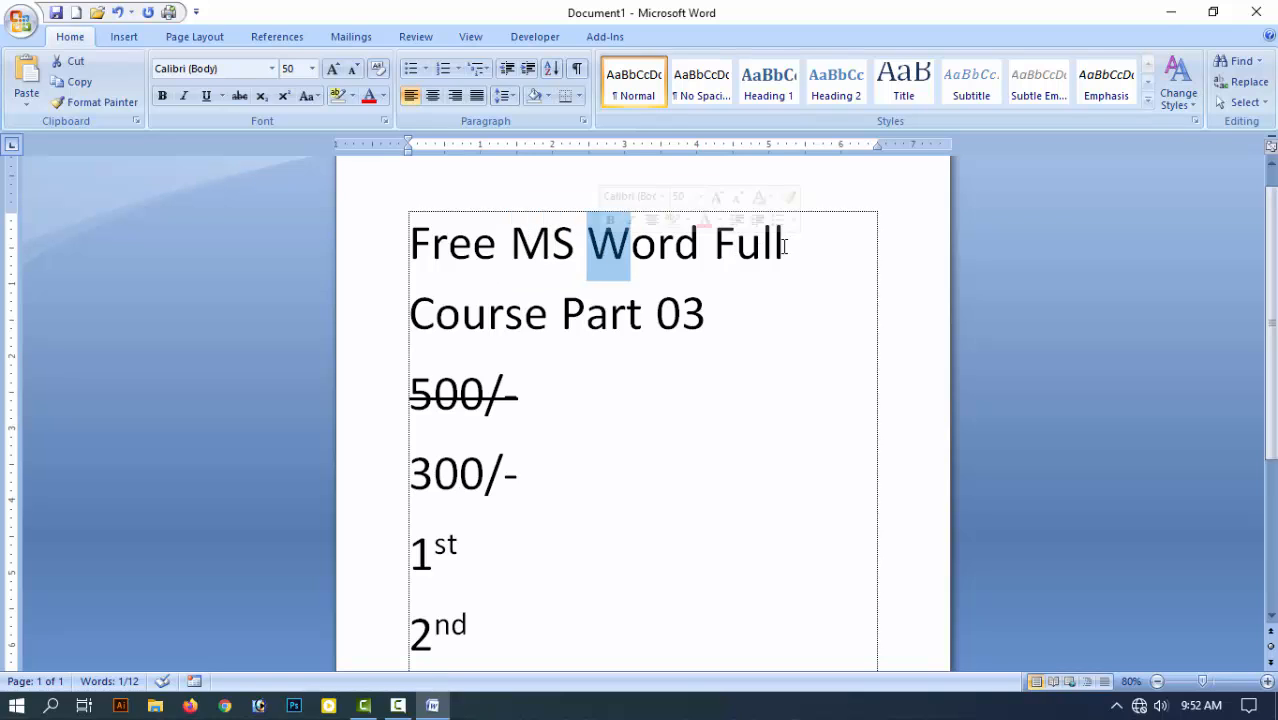
{"action": "left_click_drag", "start_coordinate": [785, 248], "coordinate": [716, 246]}
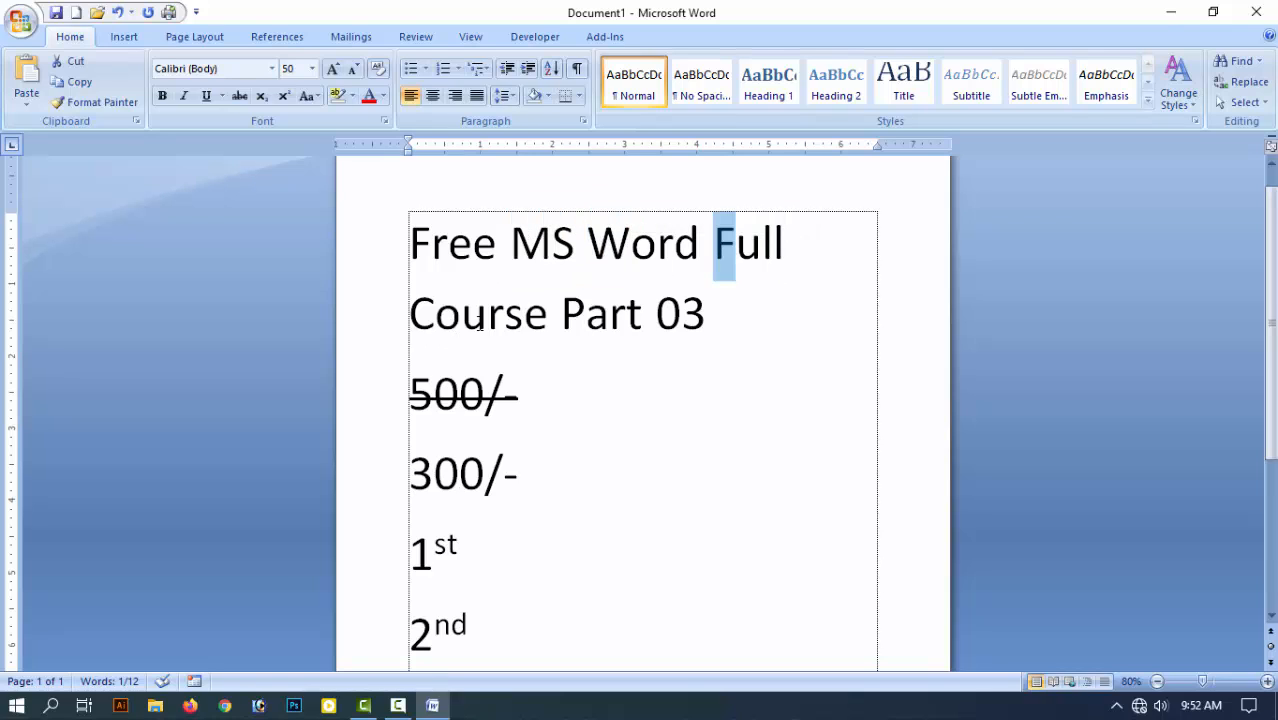
Step: Change the whole title paragraph "Free MS Word Full Course Part 03" to Sentence case
{"action": "left_click_drag", "start_coordinate": [740, 313], "coordinate": [410, 242]}
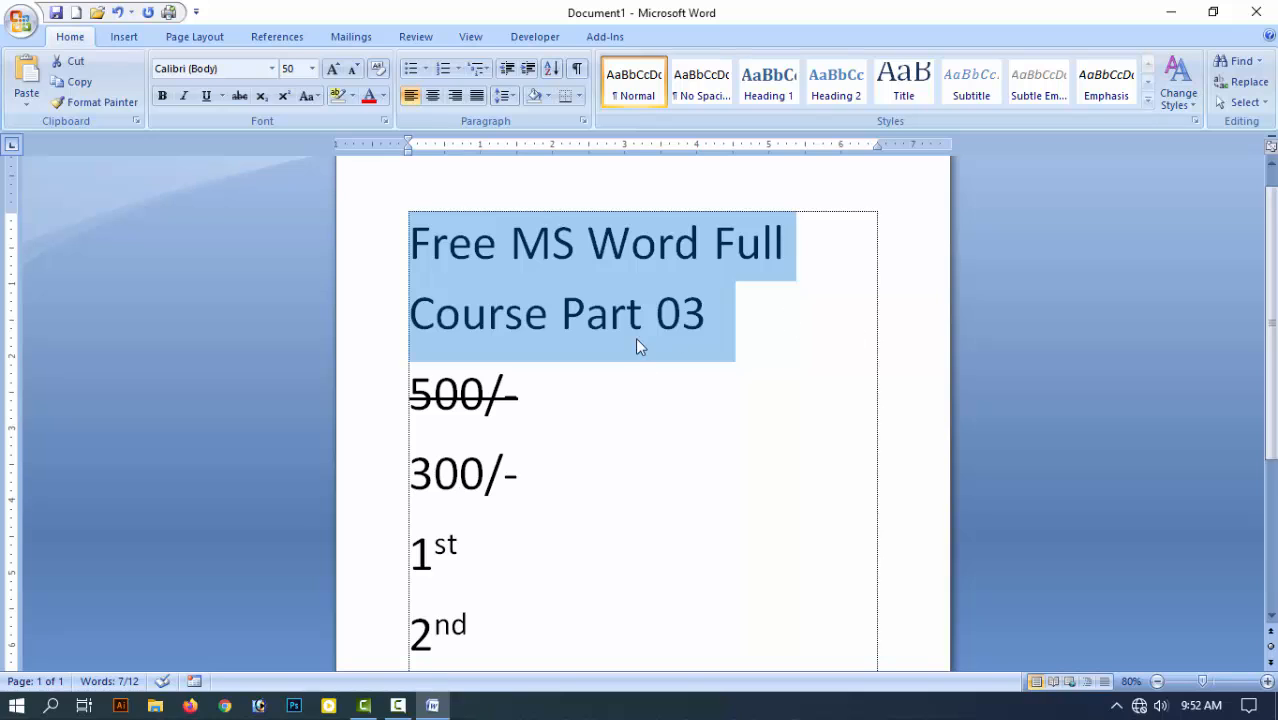
{"action": "left_click", "coordinate": [308, 96]}
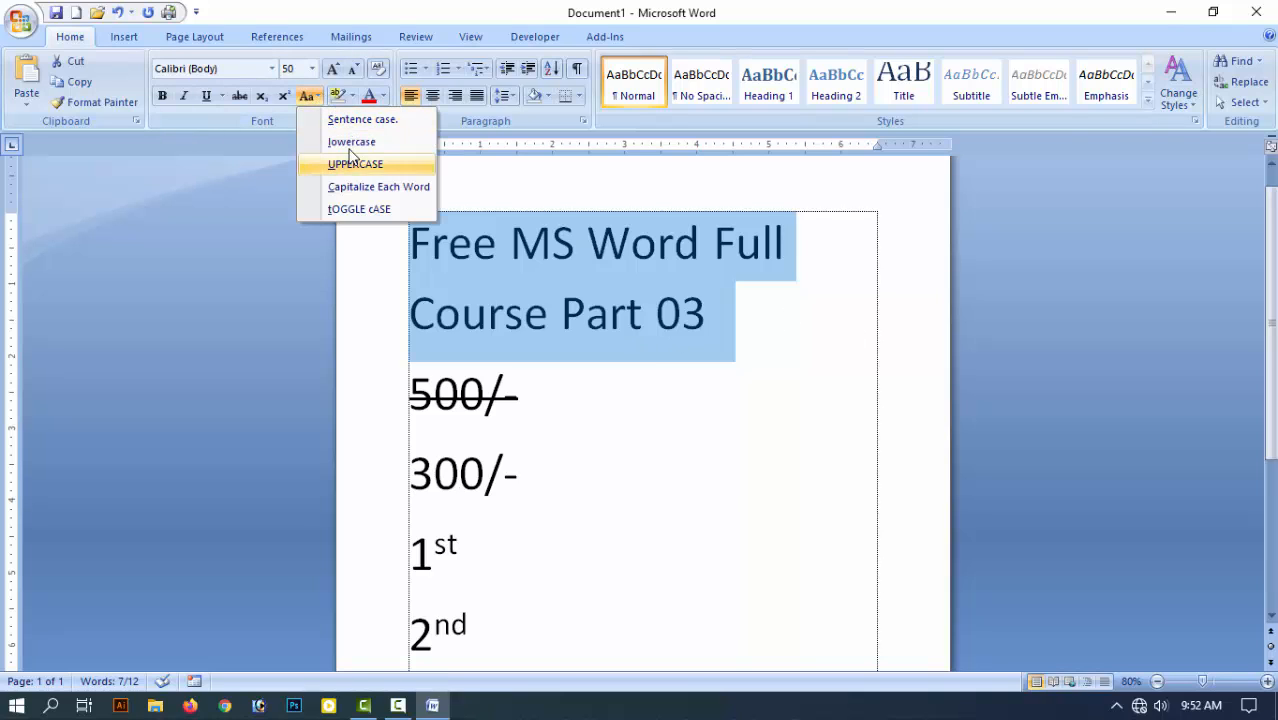
{"action": "left_click", "coordinate": [720, 330]}
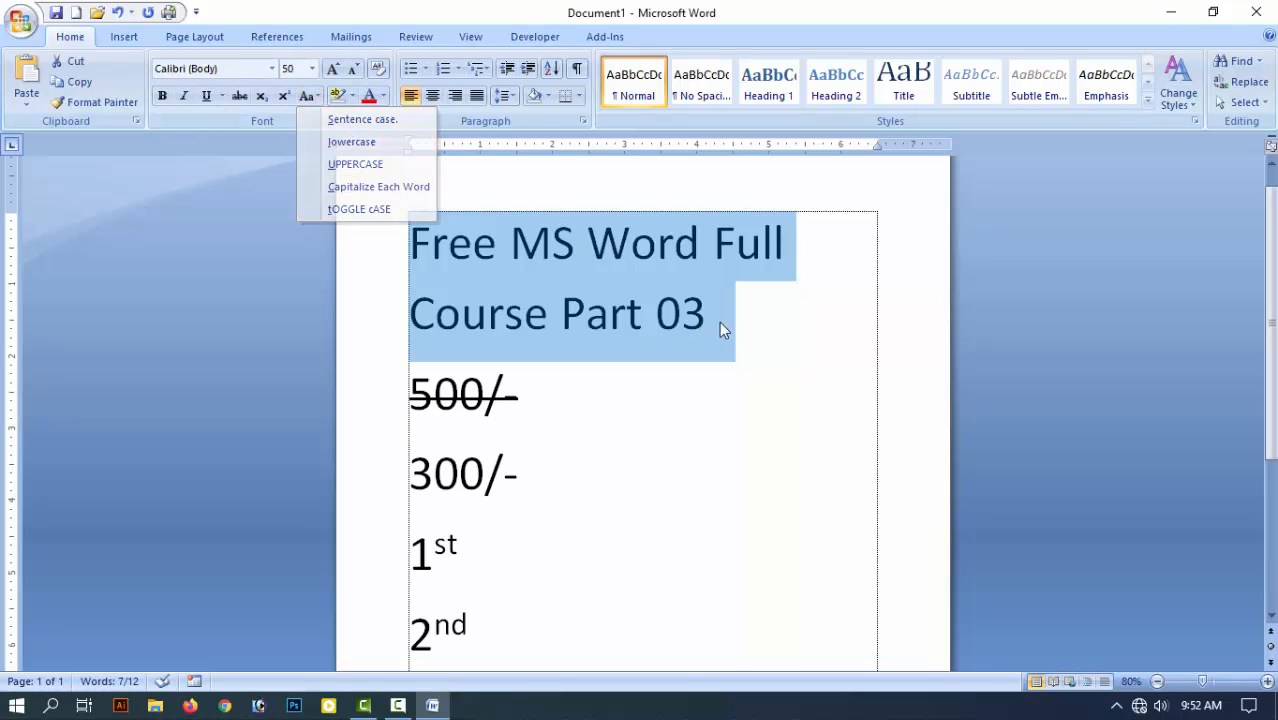
{"action": "left_click", "coordinate": [723, 320]}
{"action": "left_click_drag", "start_coordinate": [723, 320], "coordinate": [426, 259]}
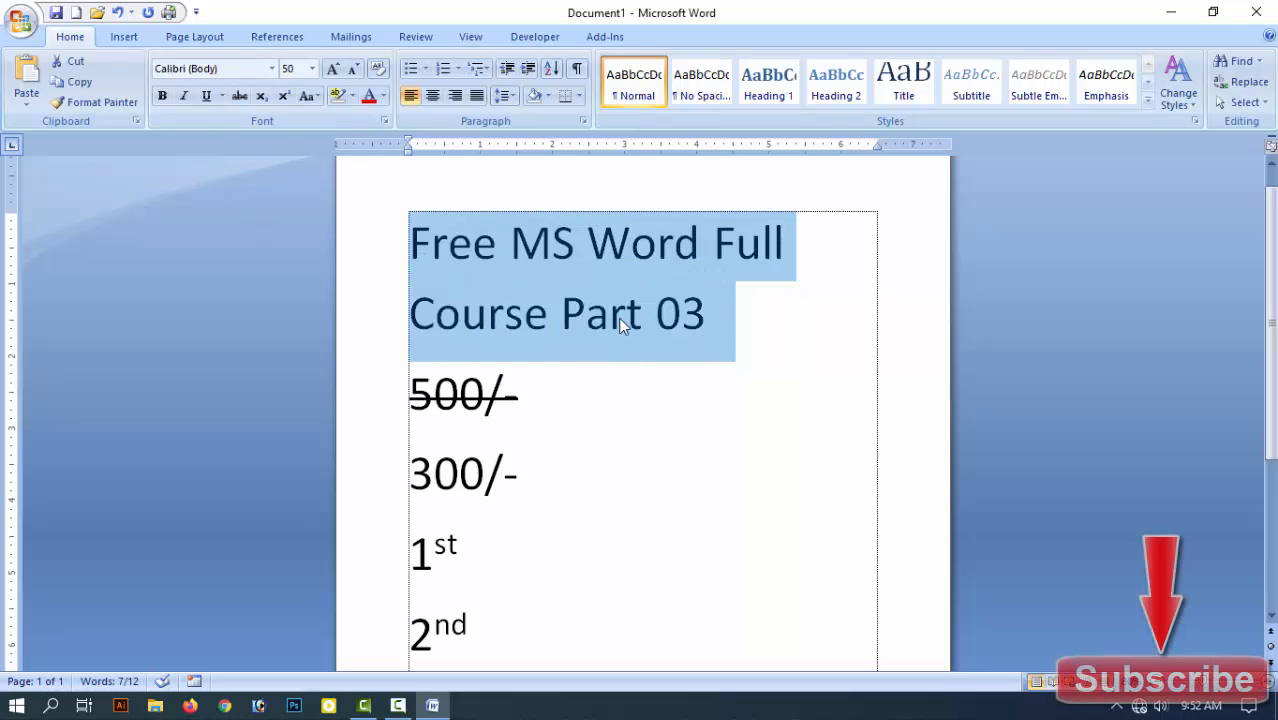
{"action": "left_click", "coordinate": [307, 96]}
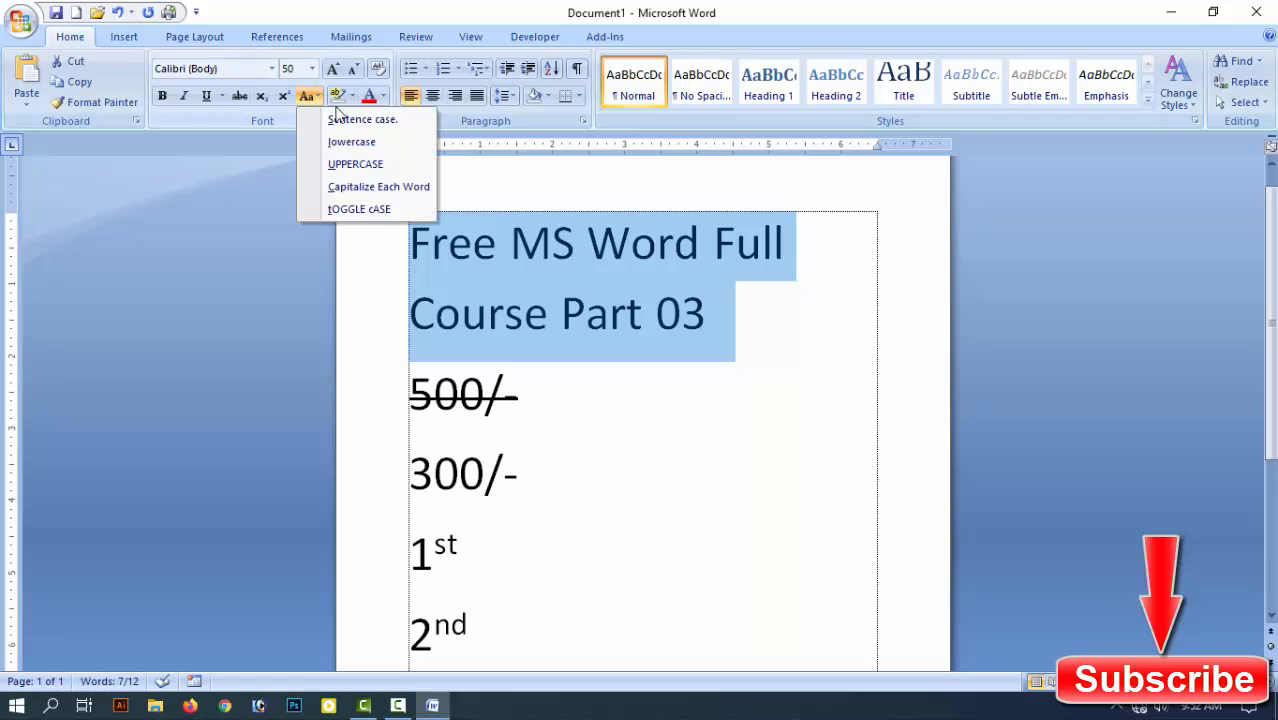
{"action": "left_click", "coordinate": [345, 118]}
{"action": "left_click", "coordinate": [676, 315]}
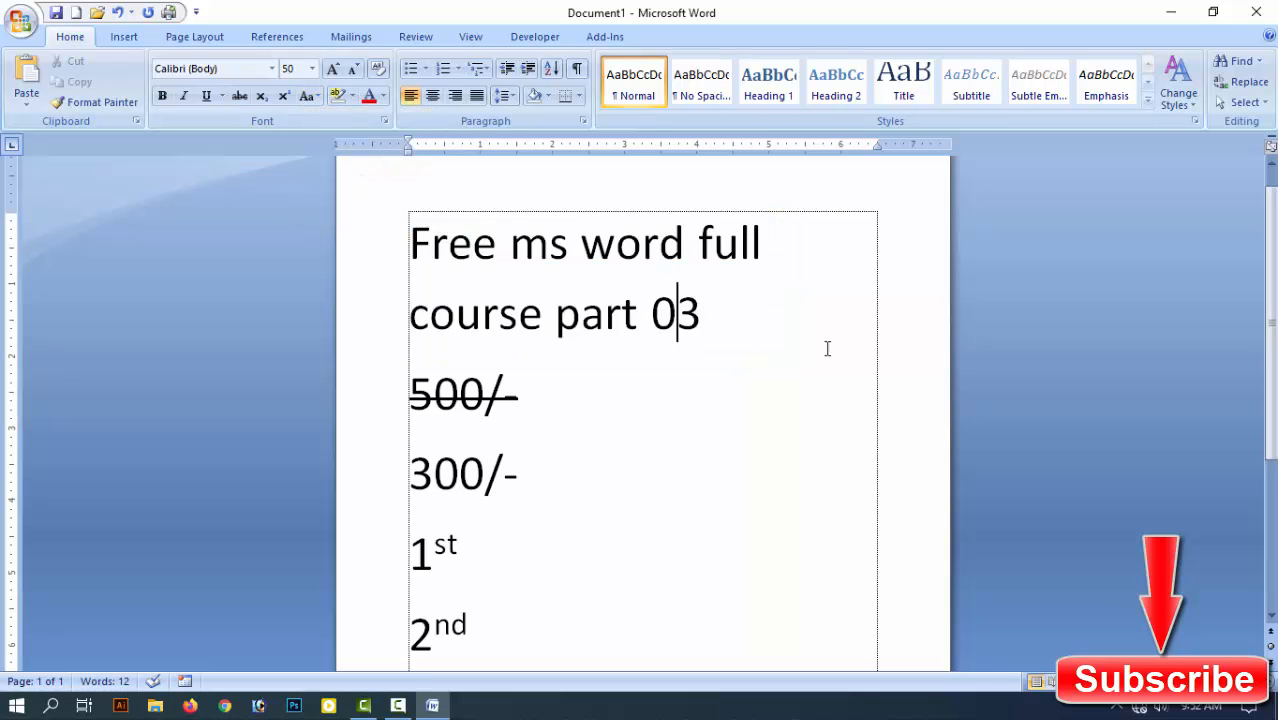
{"action": "left_click_drag", "start_coordinate": [723, 320], "coordinate": [469, 277]}
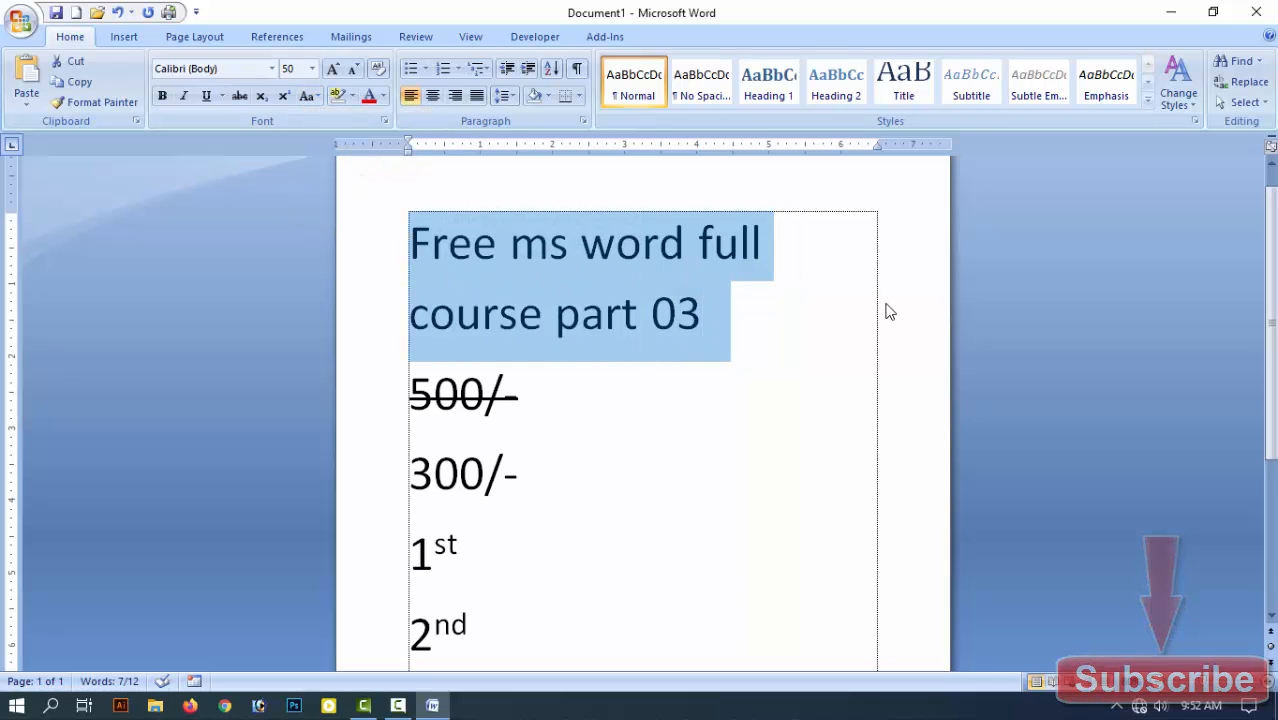
{"action": "left_click", "coordinate": [706, 318]}
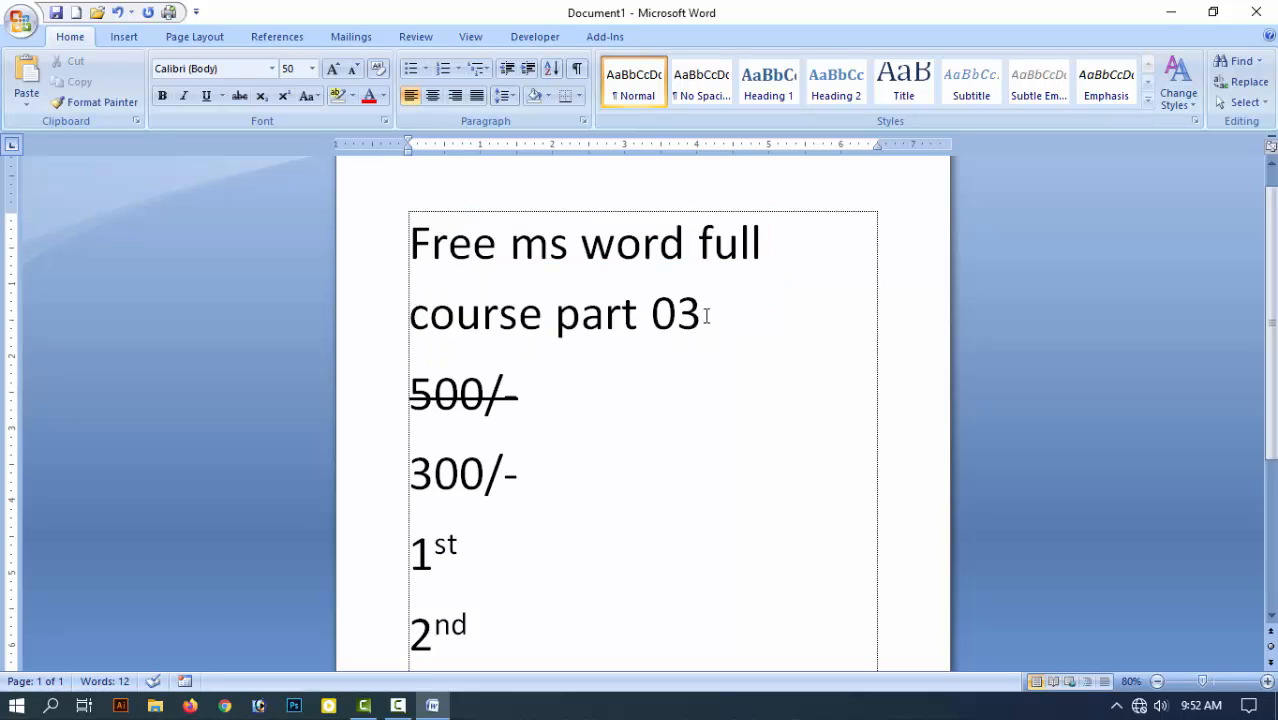
{"action": "left_click_drag", "start_coordinate": [707, 318], "coordinate": [416, 272]}
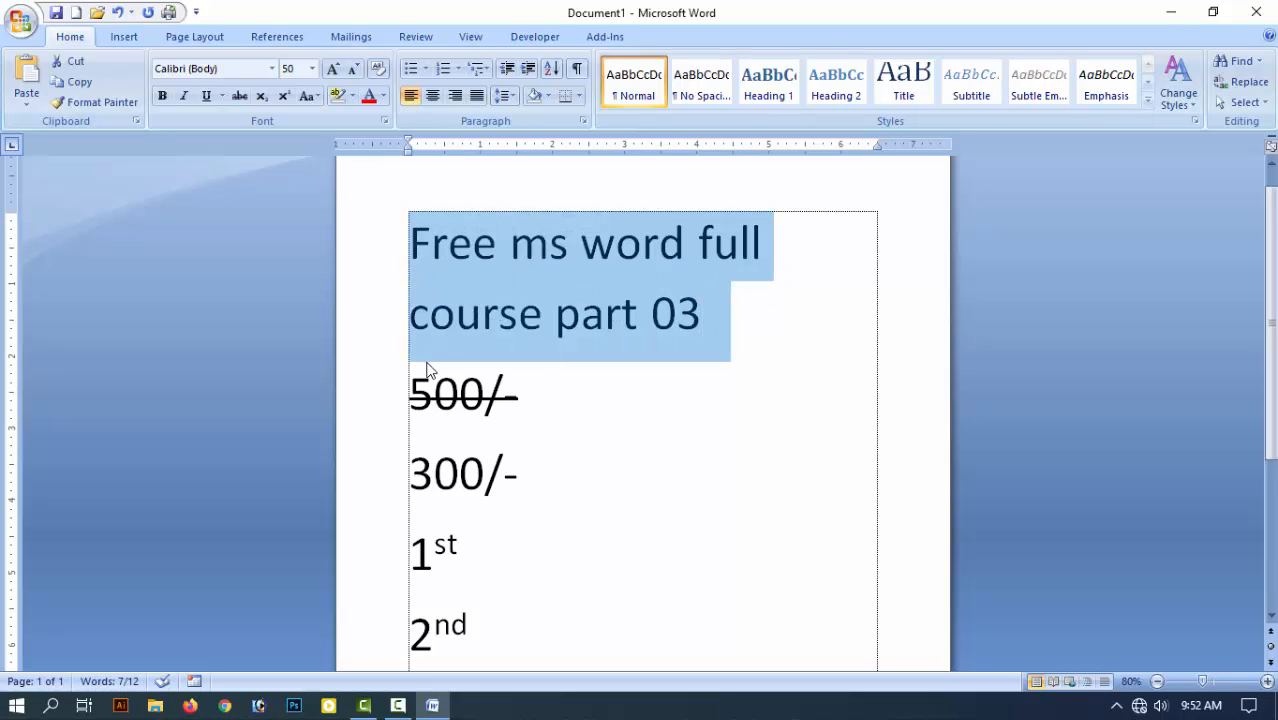
{"action": "left_click", "coordinate": [676, 334]}
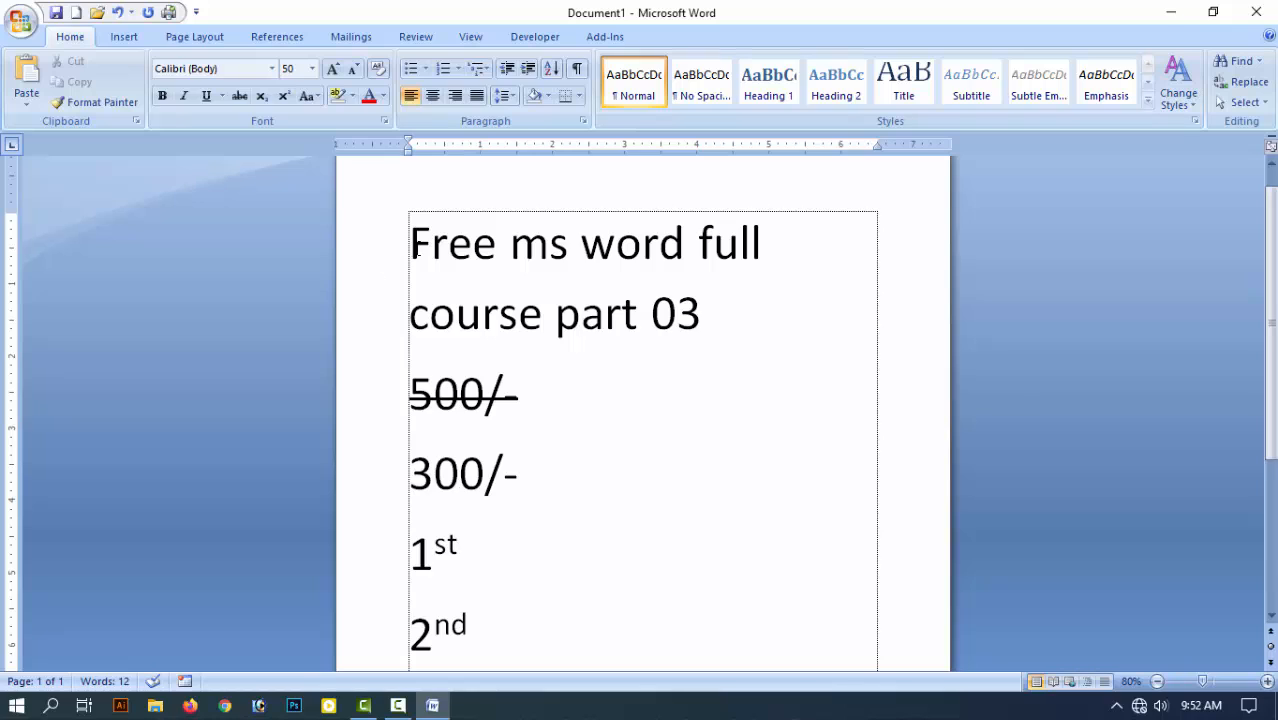
Step: Change the whole title paragraph "Free ms word full course part 03" to lowercase
{"action": "left_click_drag", "start_coordinate": [410, 247], "coordinate": [431, 247]}
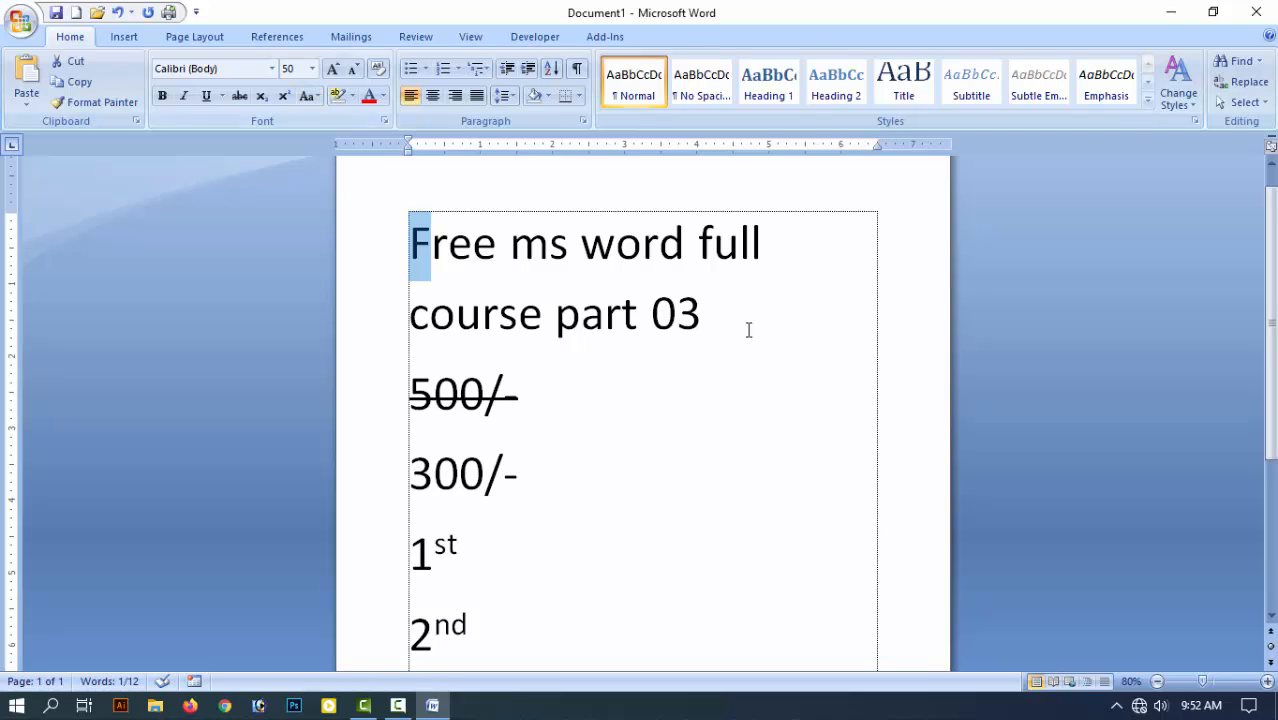
{"action": "left_click_drag", "start_coordinate": [747, 329], "coordinate": [397, 237]}
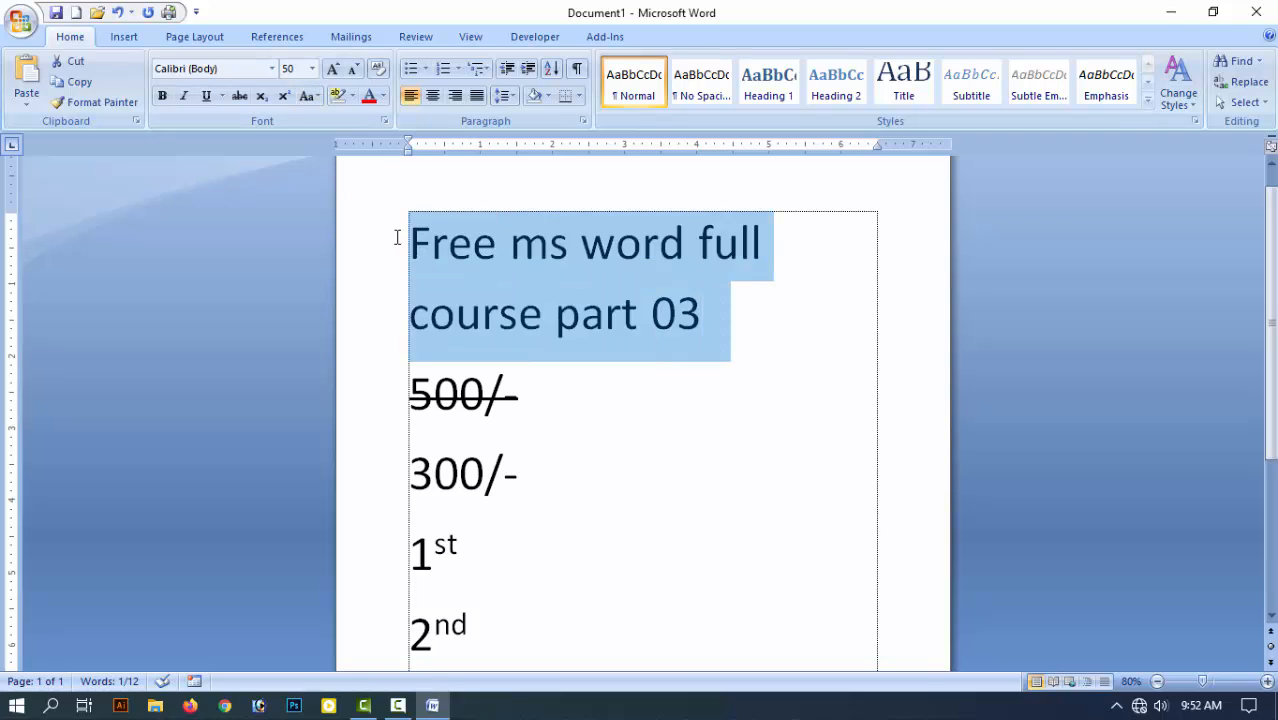
{"action": "left_click", "coordinate": [317, 96]}
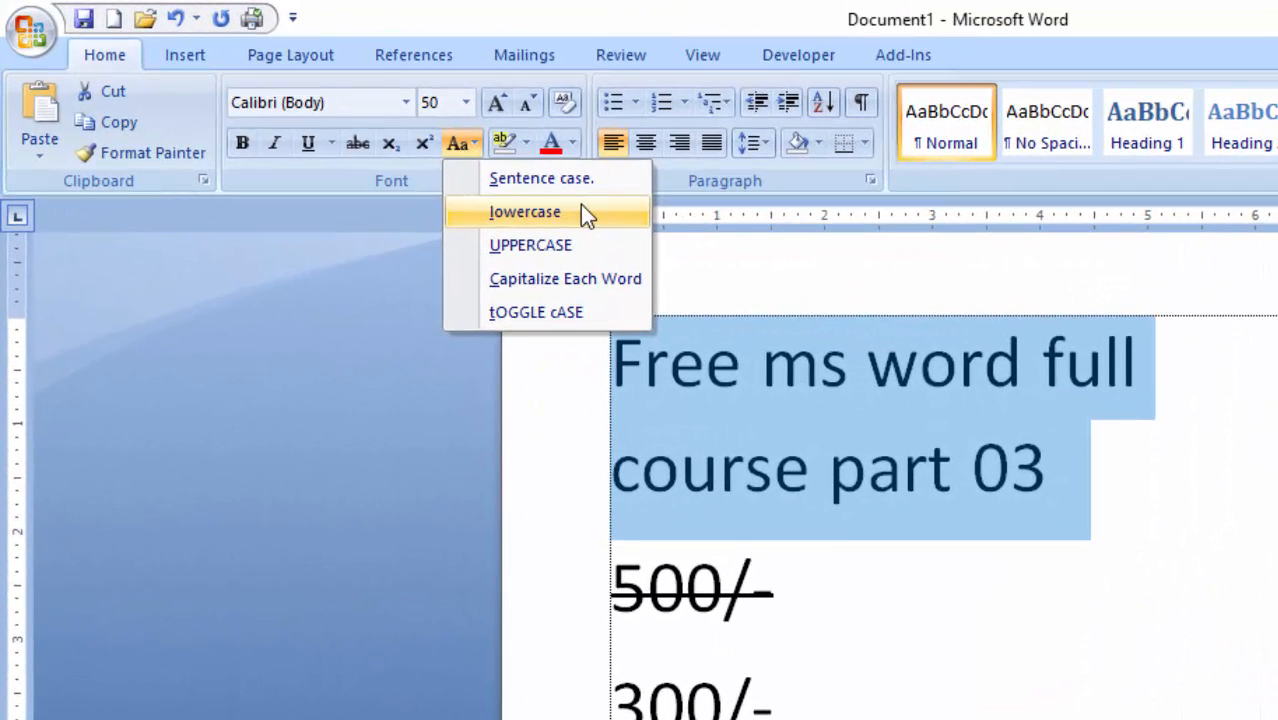
{"action": "left_click", "coordinate": [581, 209]}
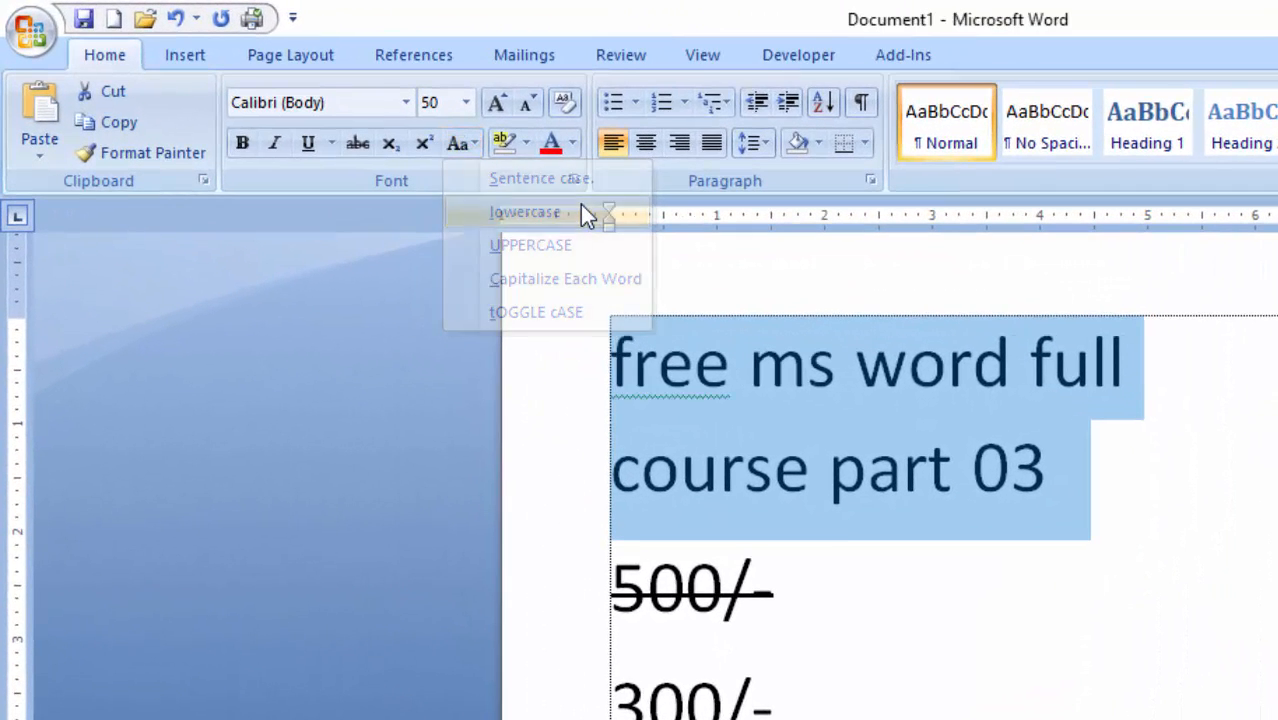
{"action": "left_click", "coordinate": [1163, 497]}
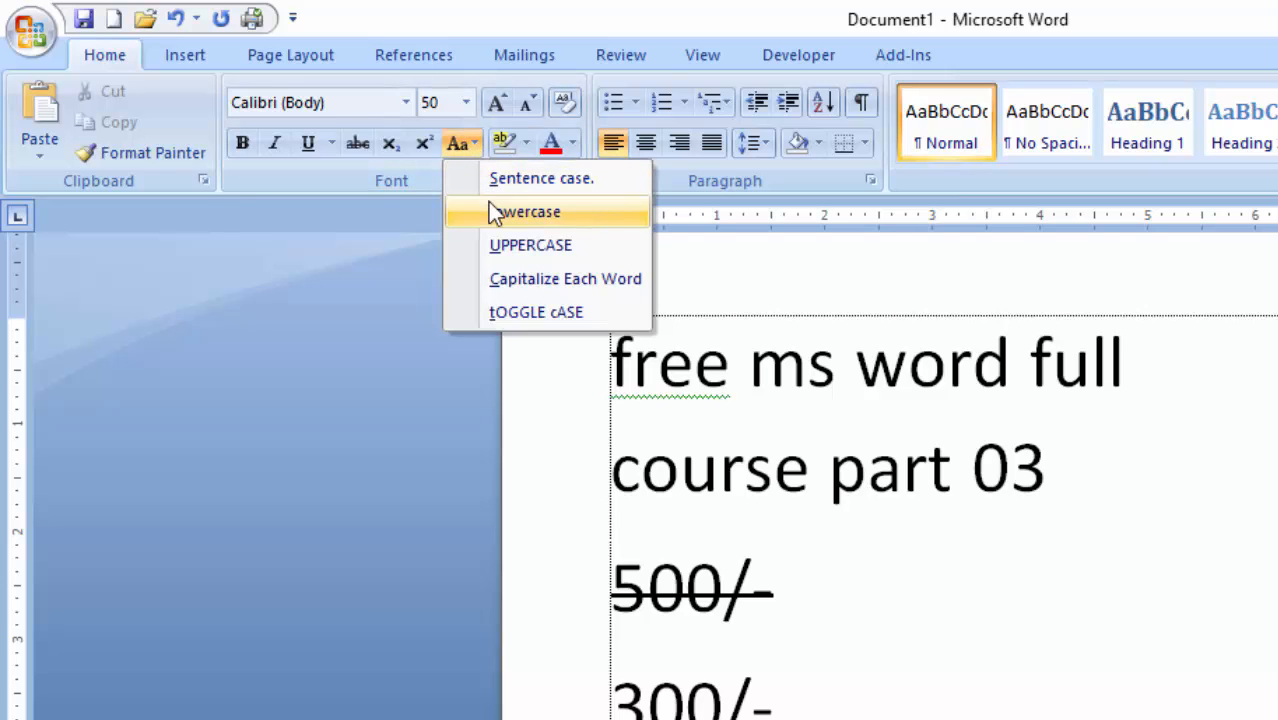
Step: Change the whole title paragraph to UPPERCASE
{"action": "left_click", "coordinate": [1058, 477]}
{"action": "left_click_drag", "start_coordinate": [1058, 477], "coordinate": [650, 386]}
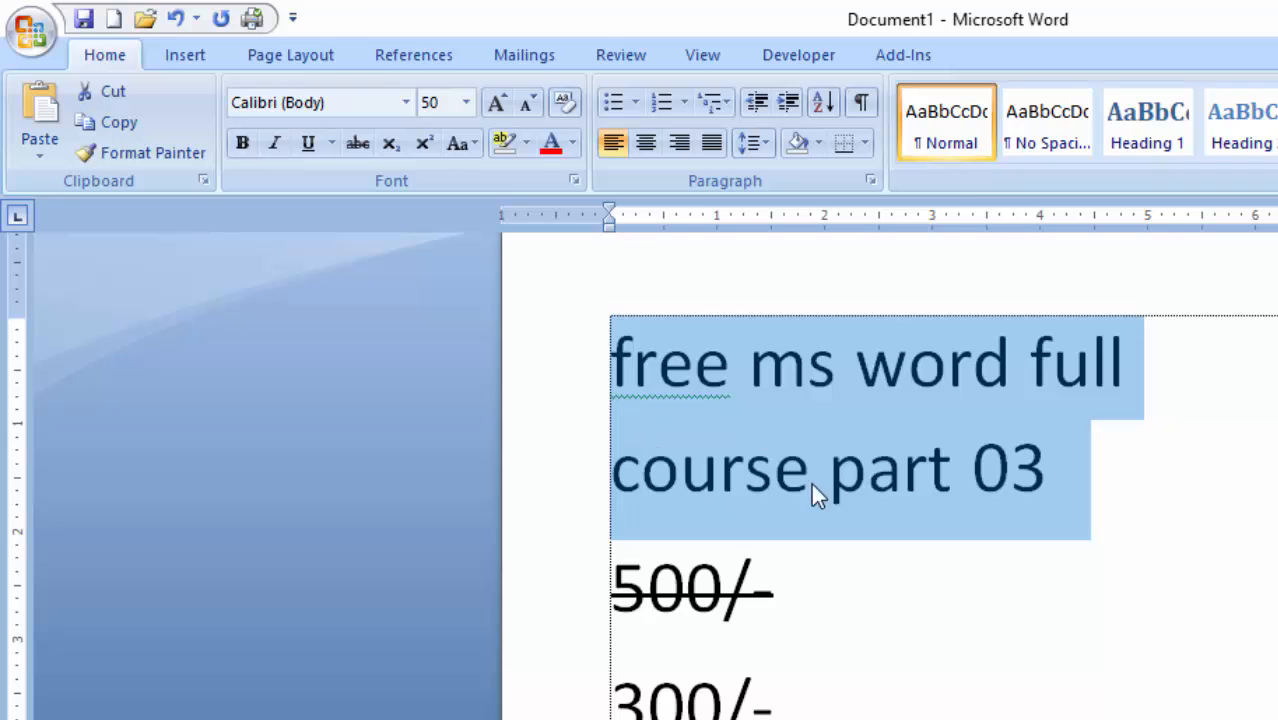
{"action": "left_click", "coordinate": [458, 143]}
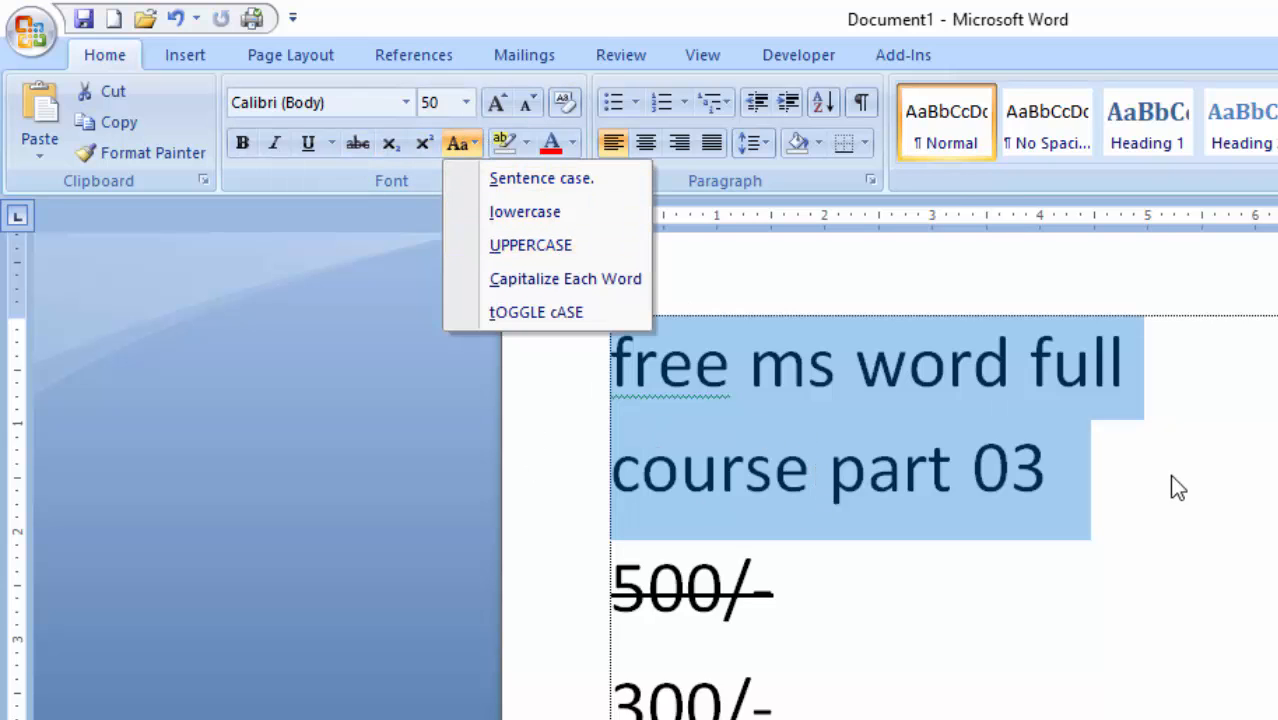
{"action": "left_click", "coordinate": [1252, 449]}
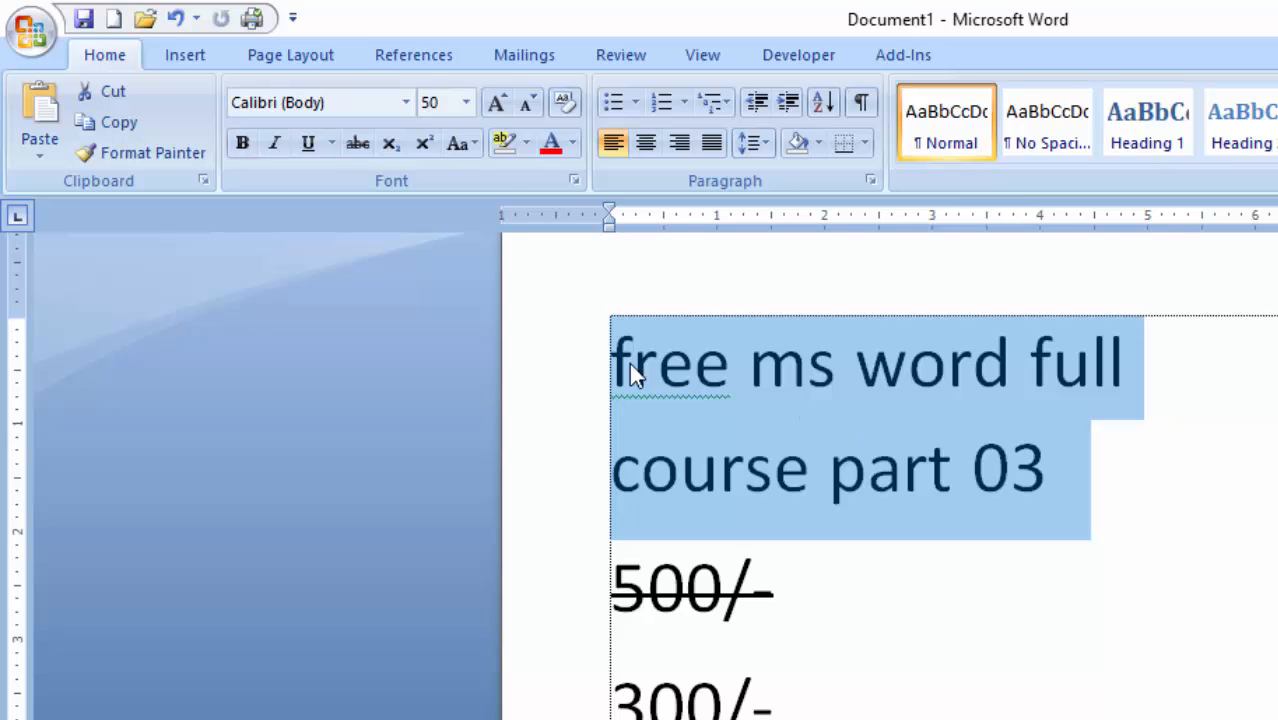
{"action": "left_click", "coordinate": [474, 143]}
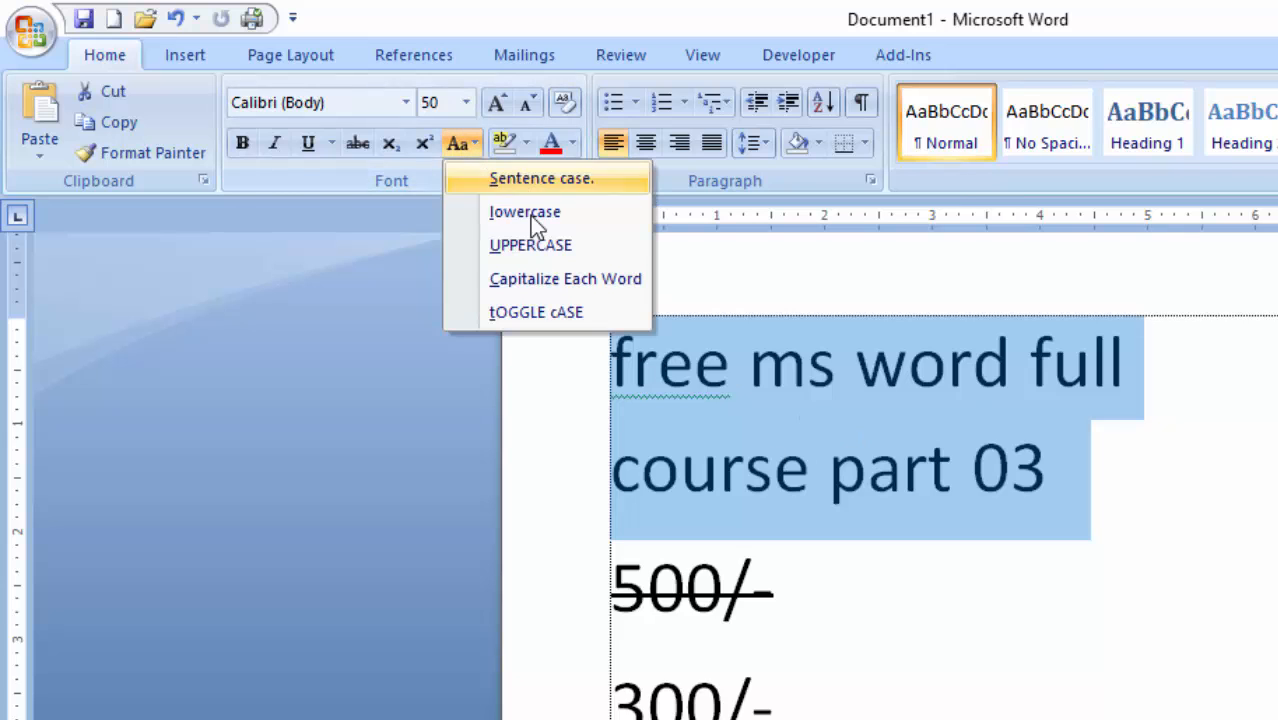
{"action": "left_click", "coordinate": [608, 245]}
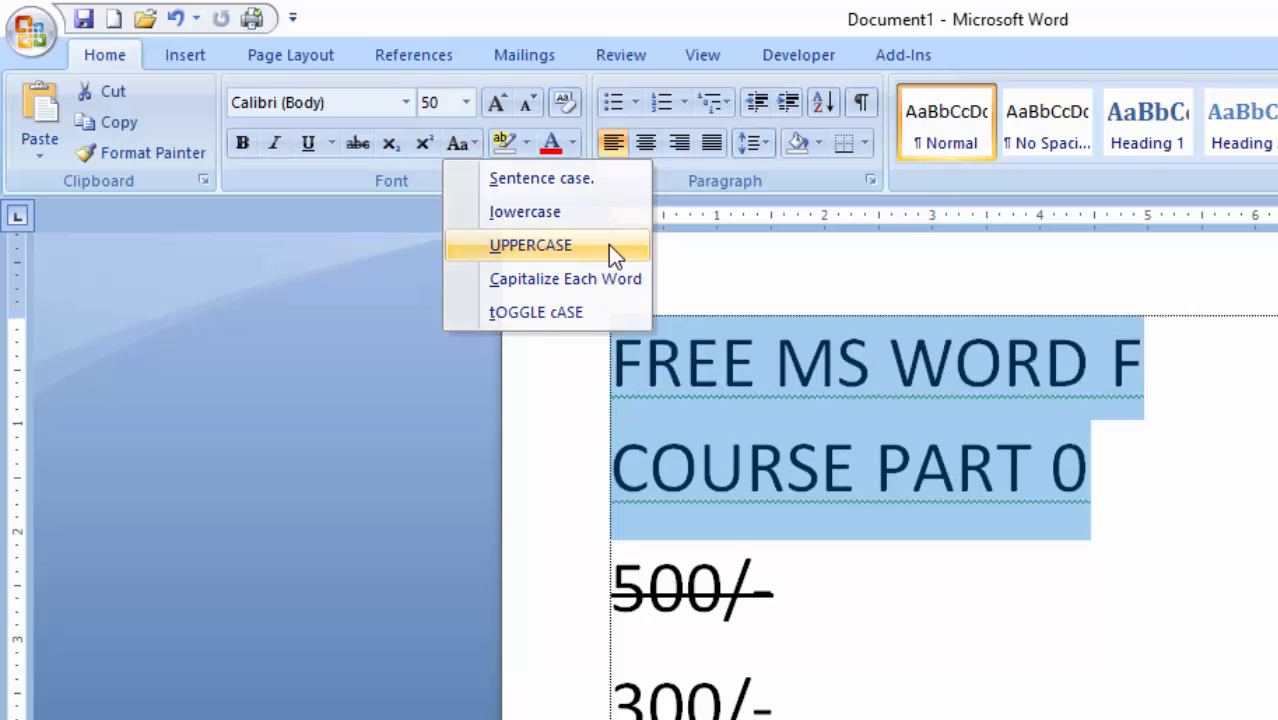
Step: Apply the Capitalize Each Word case to the whole title paragraph
{"action": "left_click", "coordinate": [752, 388]}
{"action": "left_click_drag", "start_coordinate": [616, 360], "coordinate": [1182, 487]}
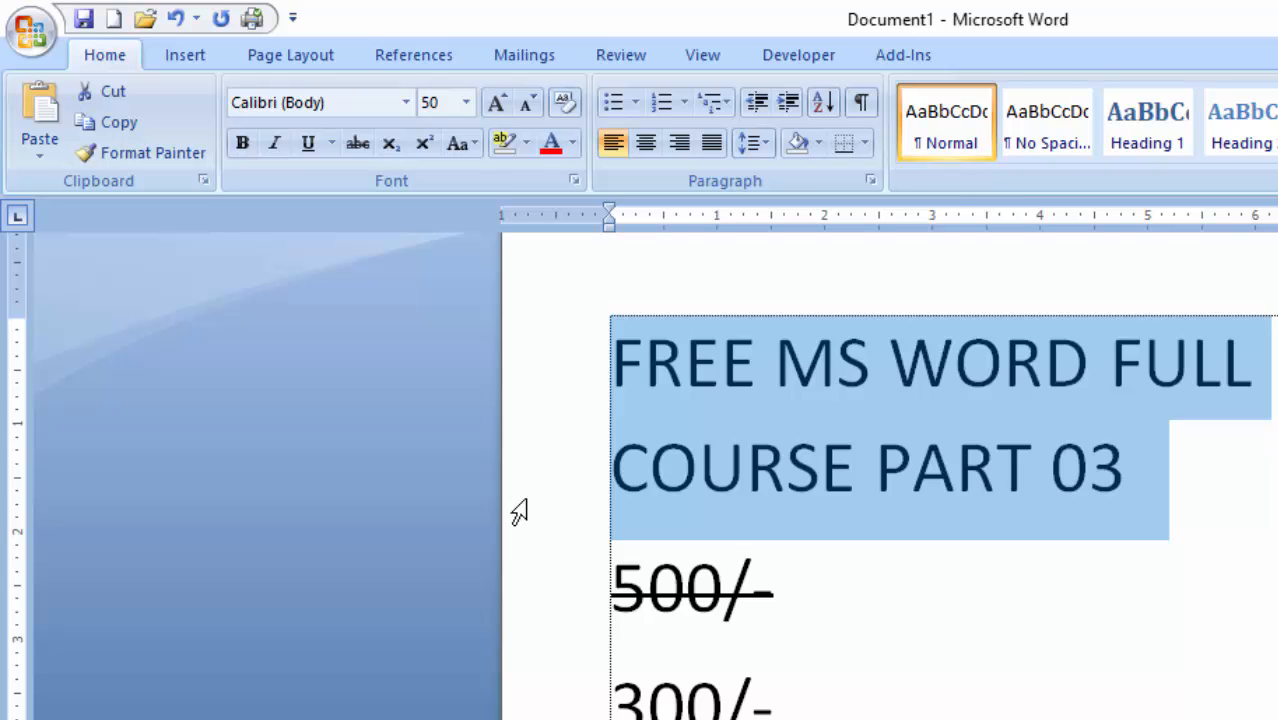
{"action": "left_click", "coordinate": [470, 143]}
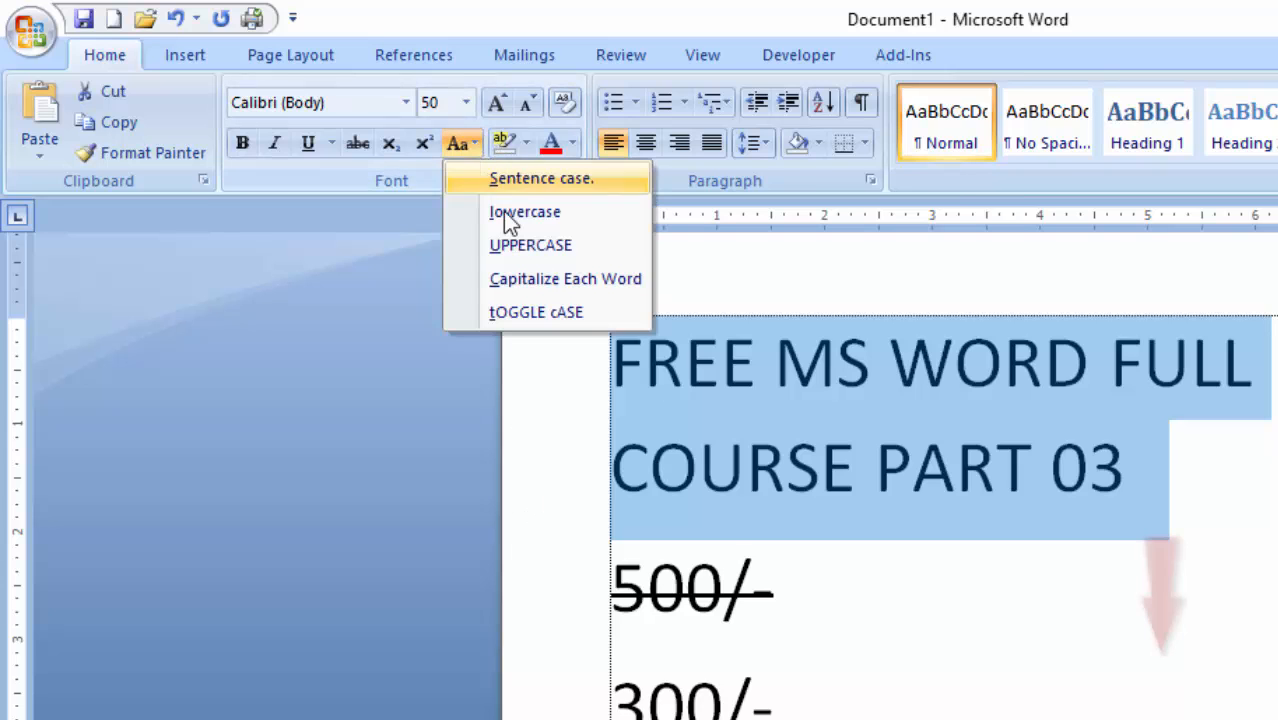
{"action": "left_click", "coordinate": [541, 280]}
{"action": "left_click", "coordinate": [753, 397]}
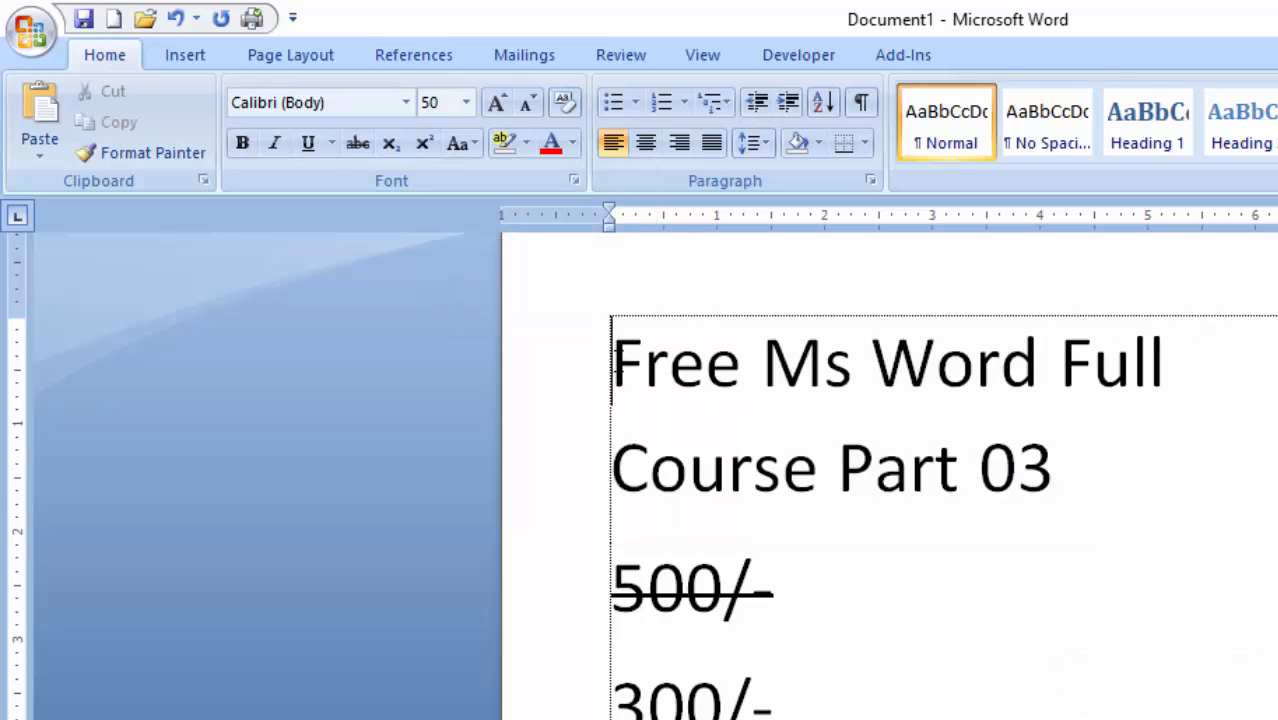
Step: Examine the first letter of each word in the title paragraph after capitalizing each word
{"action": "left_click_drag", "start_coordinate": [612, 385], "coordinate": [927, 370]}
{"action": "left_click", "coordinate": [629, 371]}
{"action": "left_click", "coordinate": [936, 370]}
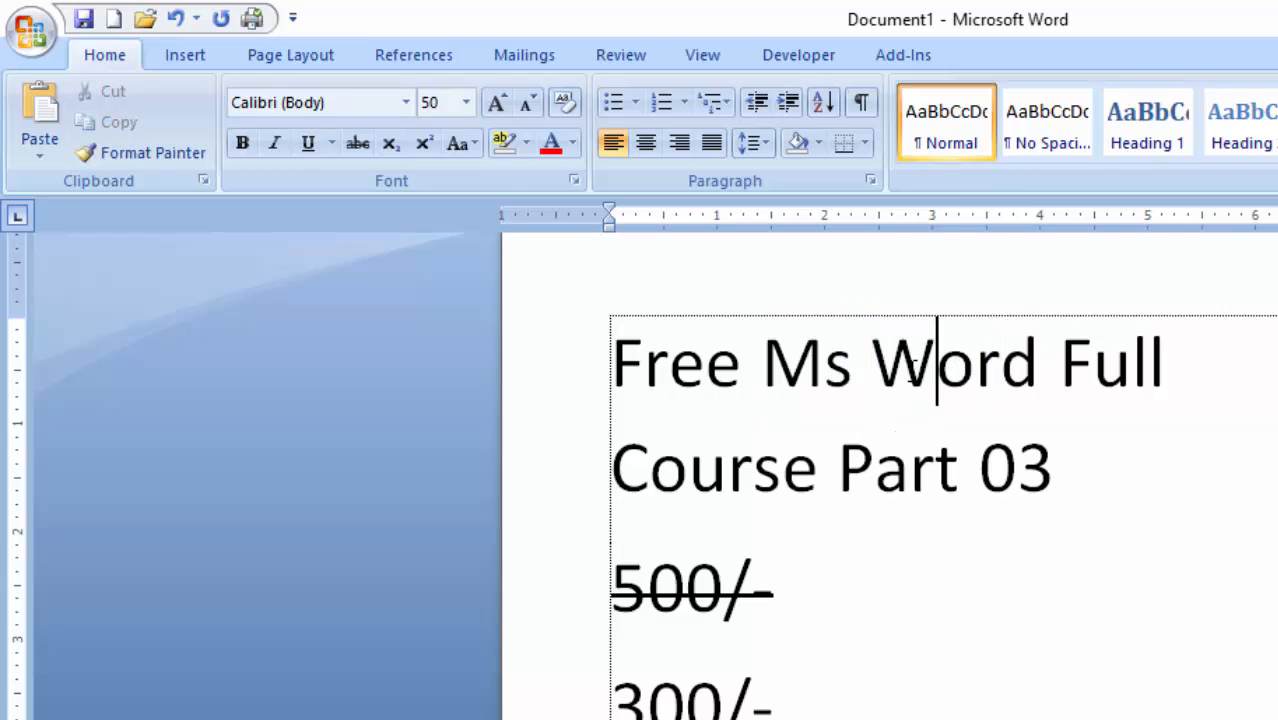
{"action": "left_click_drag", "start_coordinate": [1073, 372], "coordinate": [1160, 345]}
{"action": "left_click", "coordinate": [1088, 372]}
{"action": "left_click_drag", "start_coordinate": [612, 476], "coordinate": [1121, 528]}
{"action": "left_click", "coordinate": [655, 482]}
{"action": "left_click", "coordinate": [1080, 480]}
Step: Apply tOGGLE cASE to the whole title paragraph
{"action": "left_click_drag", "start_coordinate": [1080, 480], "coordinate": [612, 360]}
{"action": "left_click", "coordinate": [466, 145]}
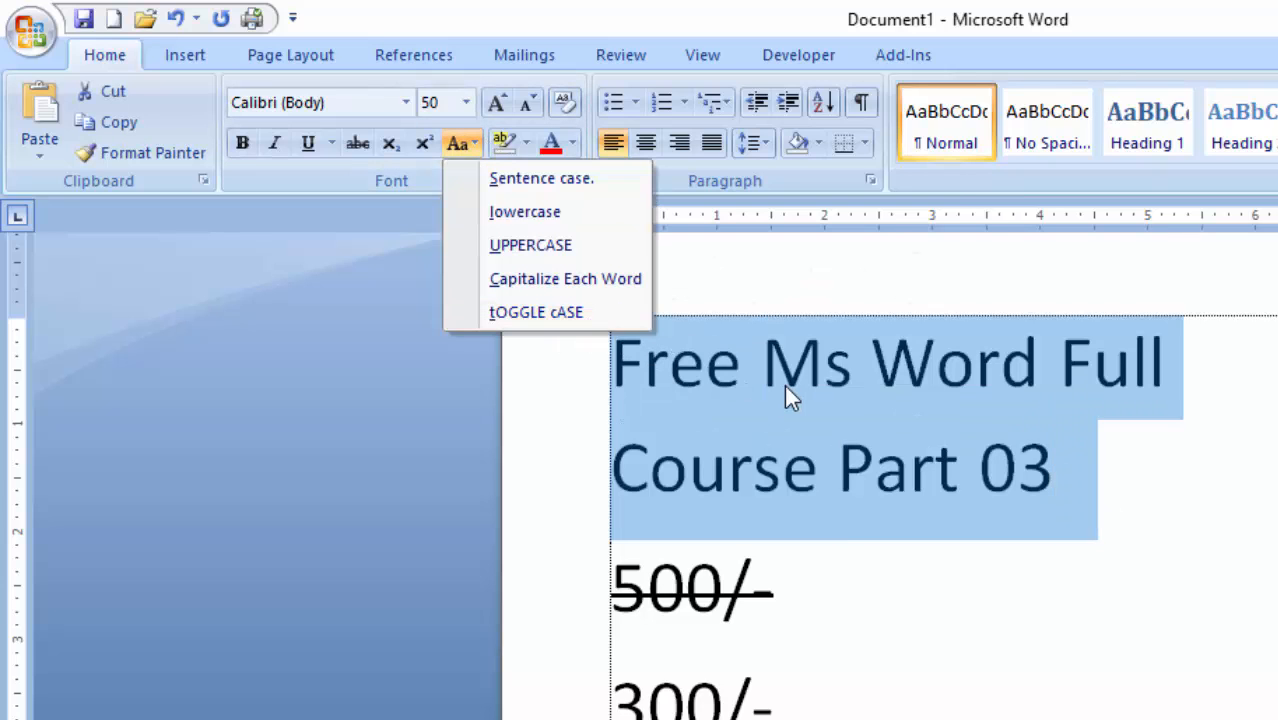
{"action": "left_click", "coordinate": [590, 314]}
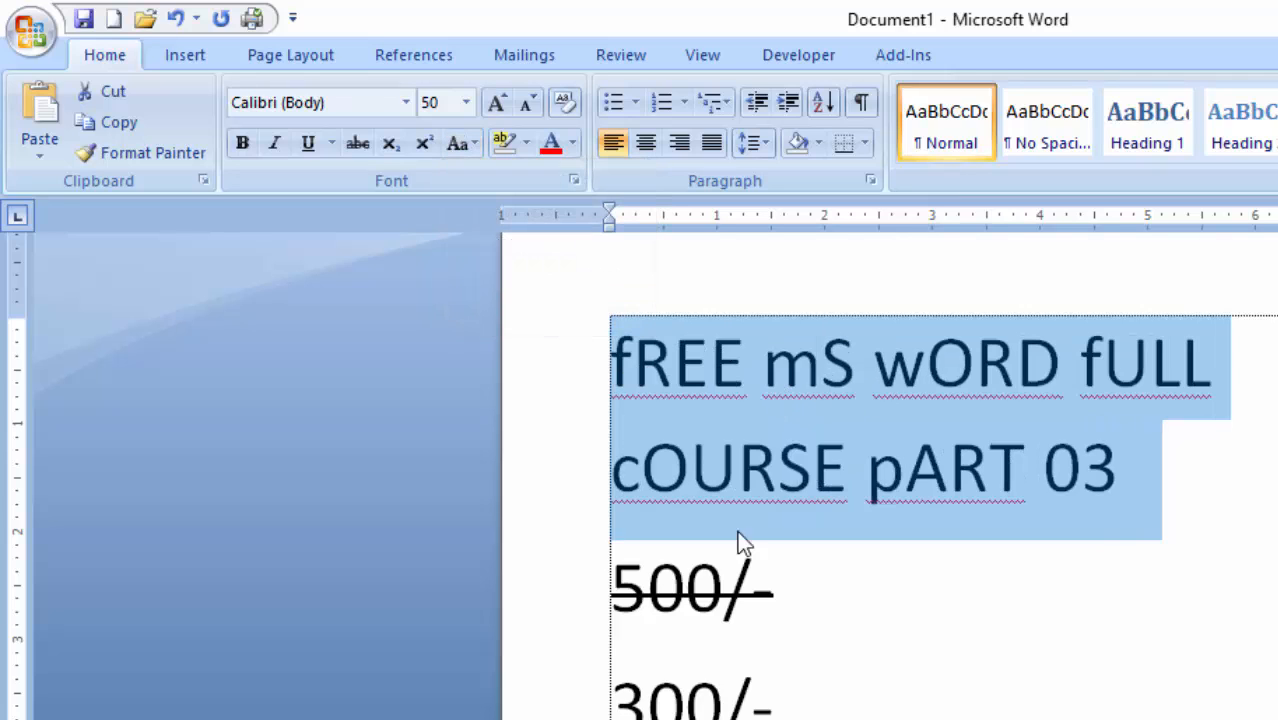
{"action": "left_click", "coordinate": [778, 590]}
Step: Examine the first letter of each word in the toggled title paragraph
{"action": "left_click_drag", "start_coordinate": [611, 362], "coordinate": [633, 362]}
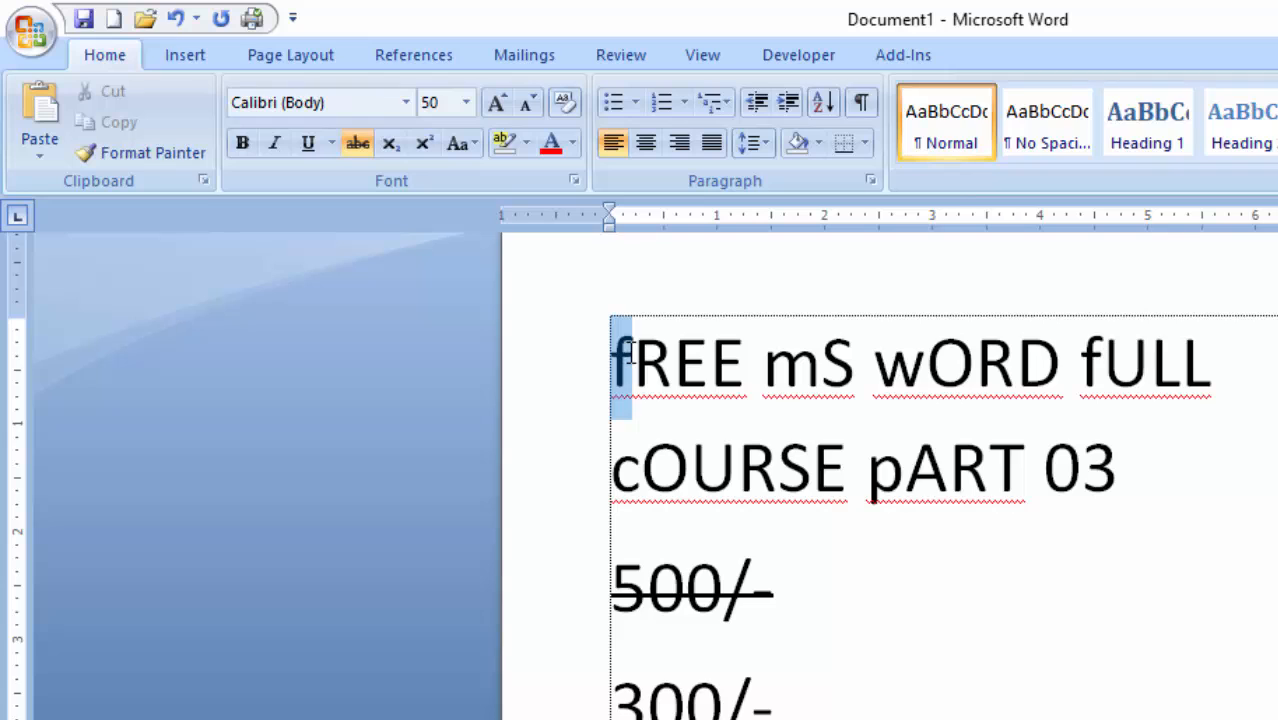
{"action": "left_click_drag", "start_coordinate": [765, 370], "coordinate": [918, 372]}
{"action": "left_click", "coordinate": [877, 375]}
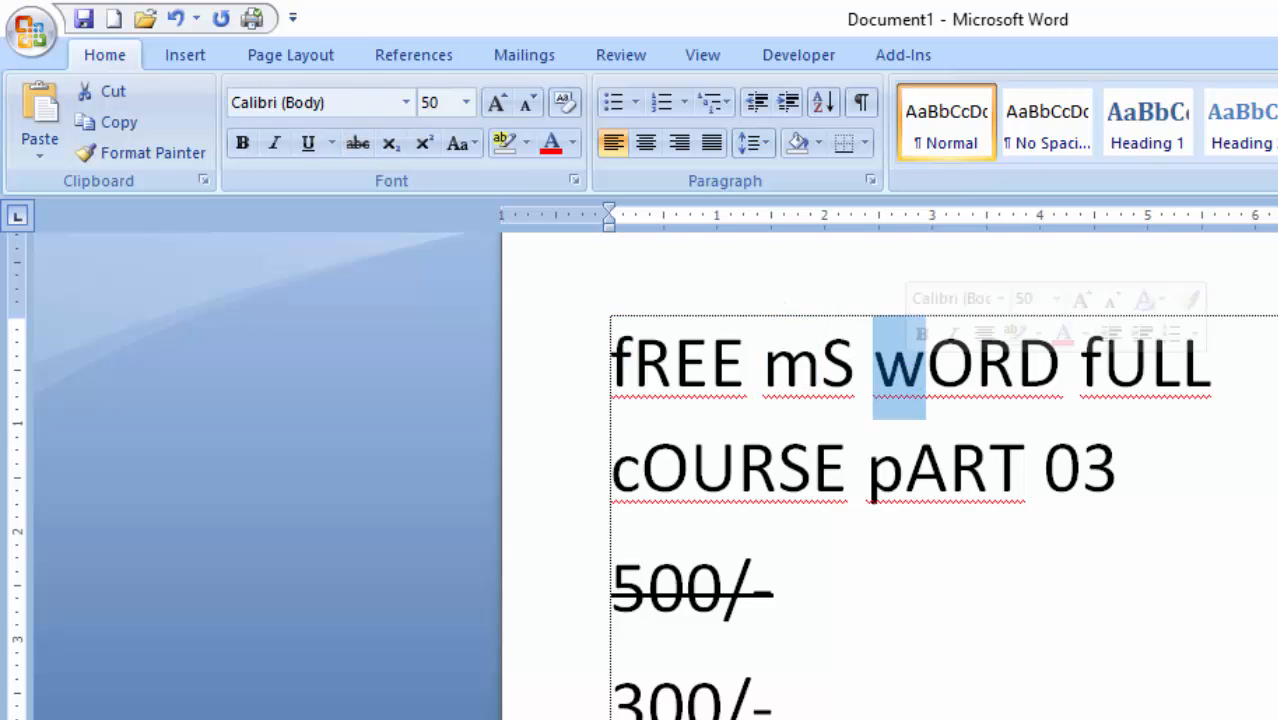
{"action": "left_click", "coordinate": [1079, 375]}
{"action": "left_click_drag", "start_coordinate": [1079, 375], "coordinate": [1103, 375]}
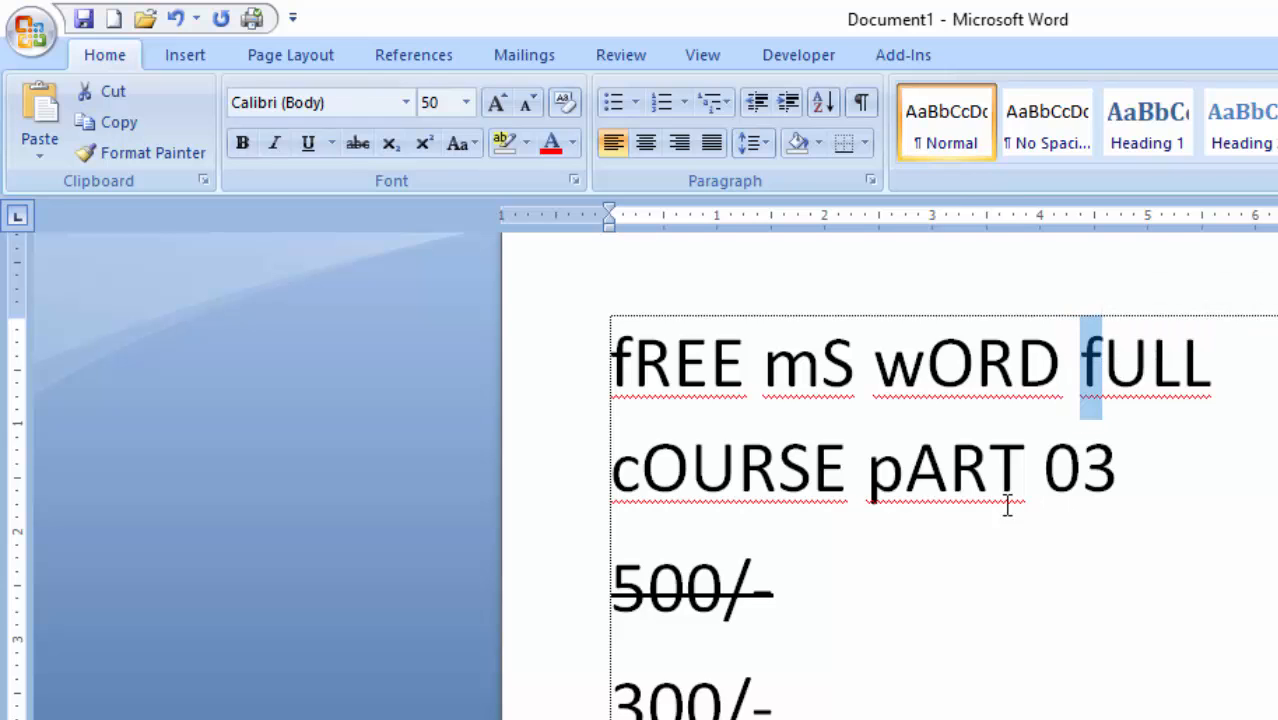
{"action": "left_click_drag", "start_coordinate": [614, 470], "coordinate": [636, 480]}
{"action": "left_click", "coordinate": [867, 470]}
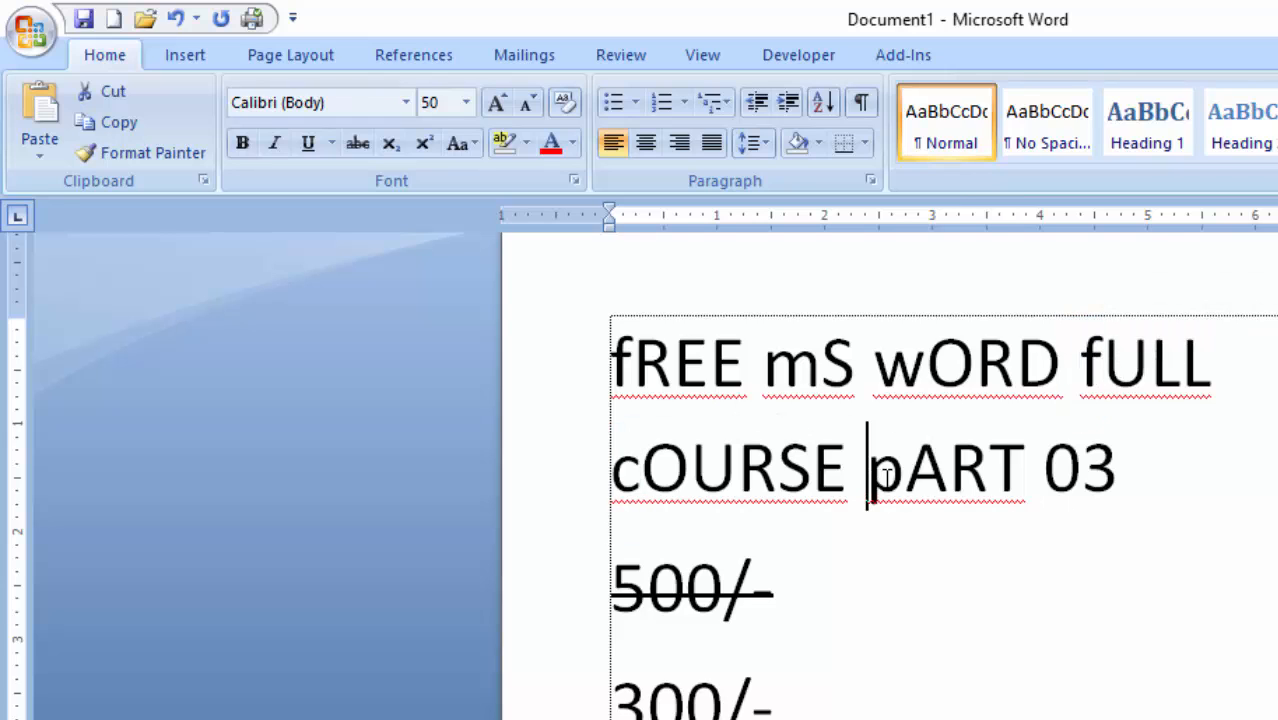
{"action": "left_click_drag", "start_coordinate": [867, 470], "coordinate": [893, 485]}
Step: Switch the title paragraph through Capitalize Each Word, UPPERCASE and lowercase, ending with Sentence case
{"action": "triple_click", "coordinate": [1125, 485]}
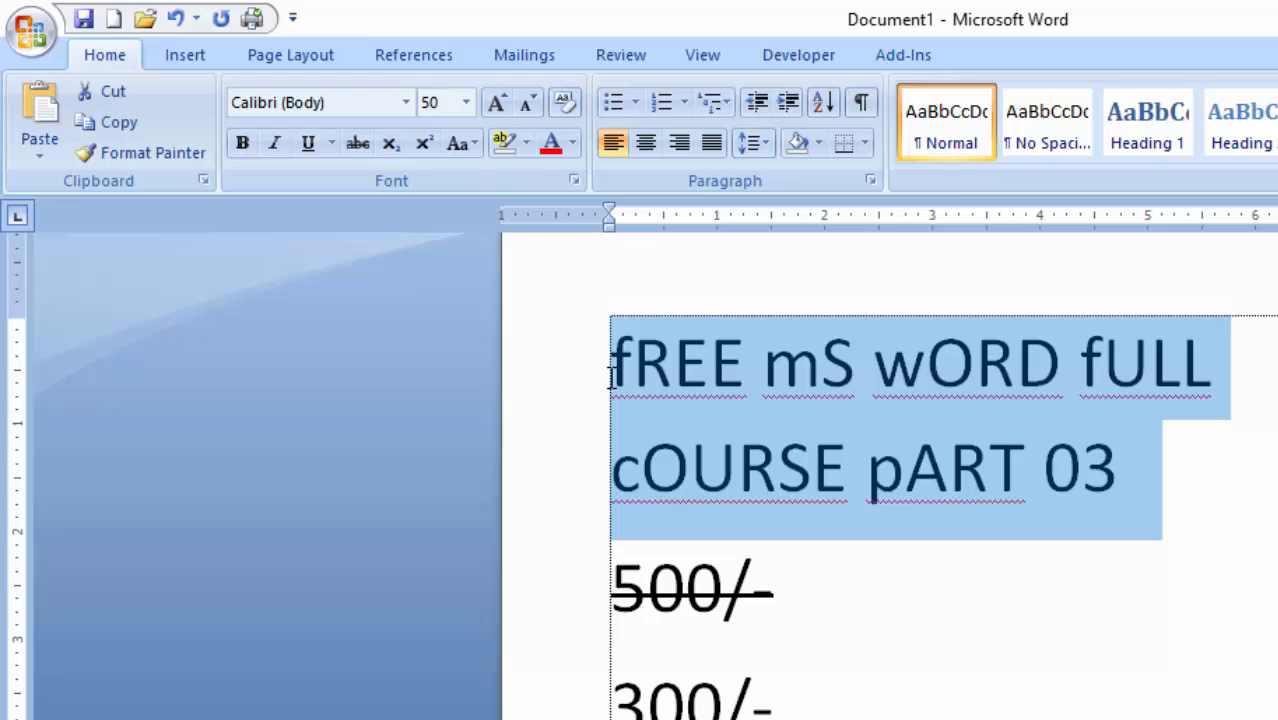
{"action": "left_click", "coordinate": [476, 144]}
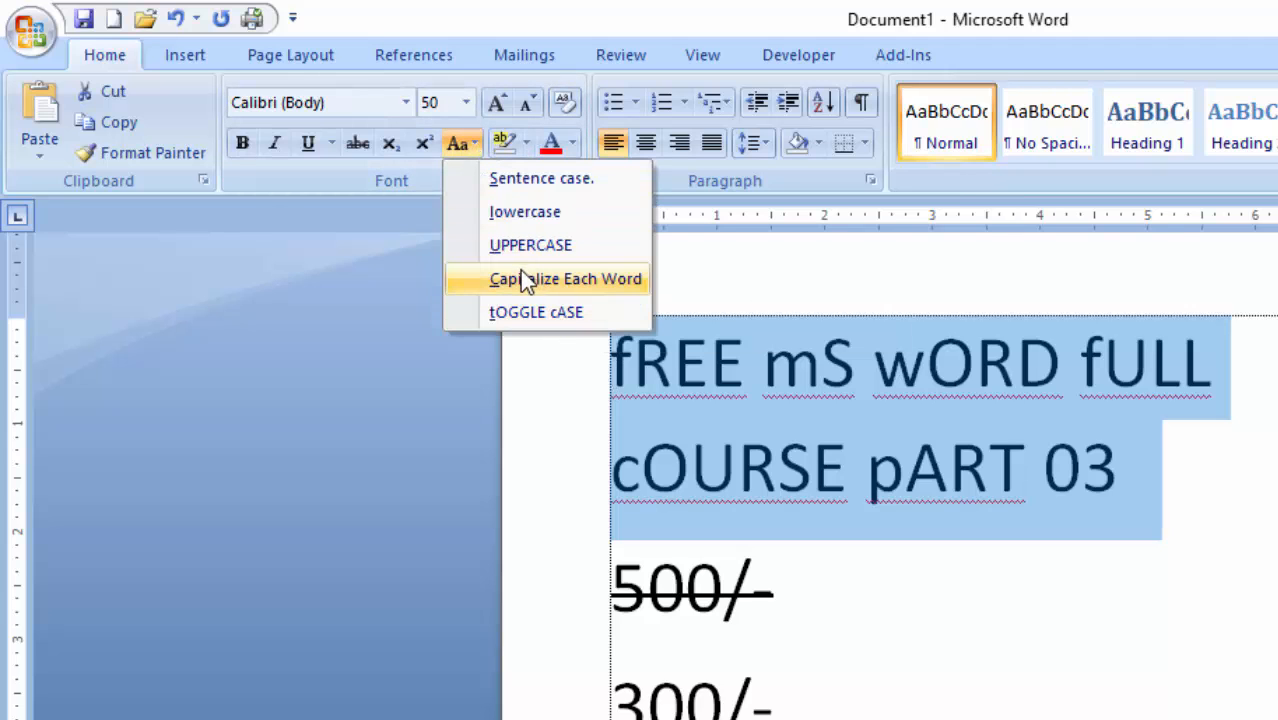
{"action": "left_click", "coordinate": [520, 278]}
{"action": "left_click", "coordinate": [470, 143]}
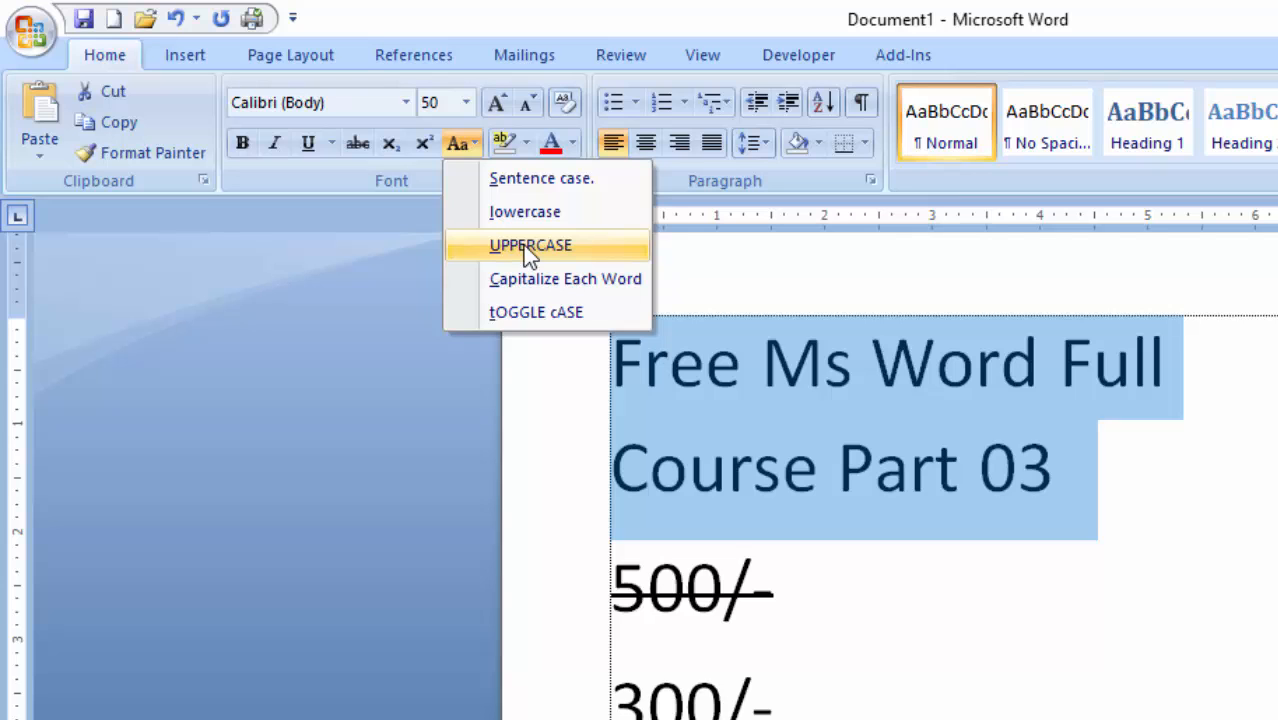
{"action": "left_click", "coordinate": [523, 245]}
{"action": "left_click", "coordinate": [476, 144]}
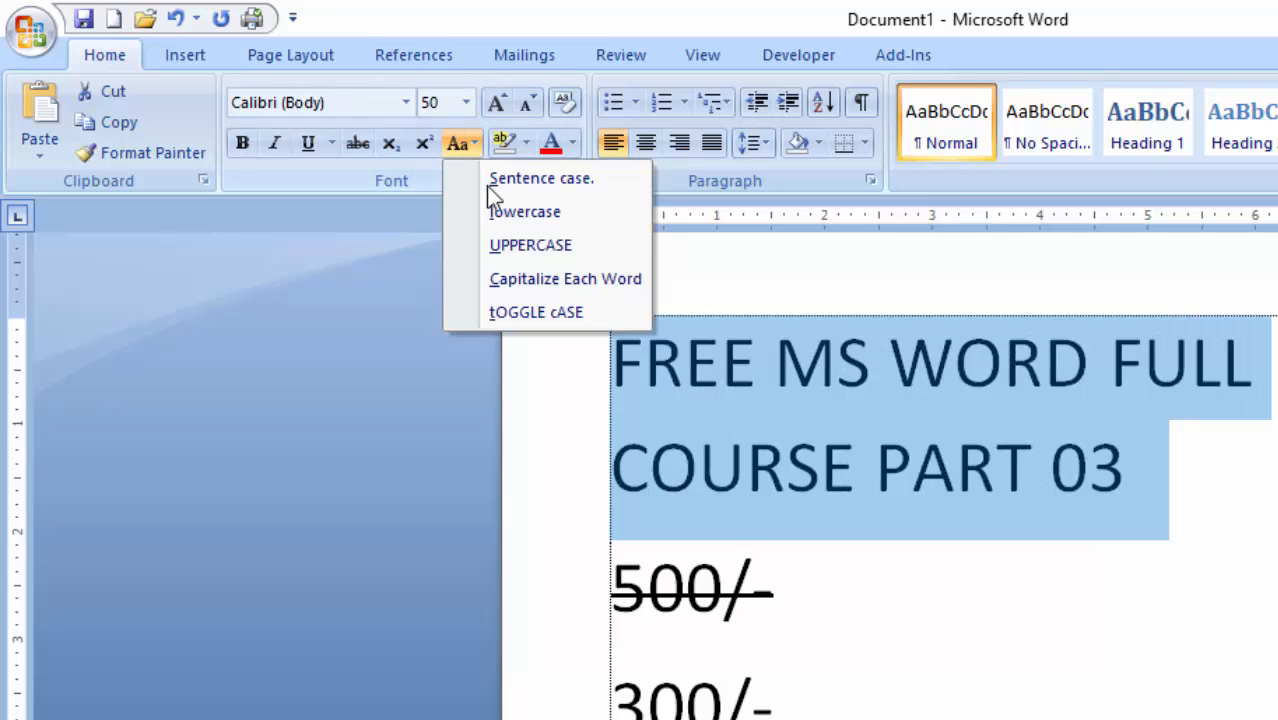
{"action": "left_click", "coordinate": [520, 208]}
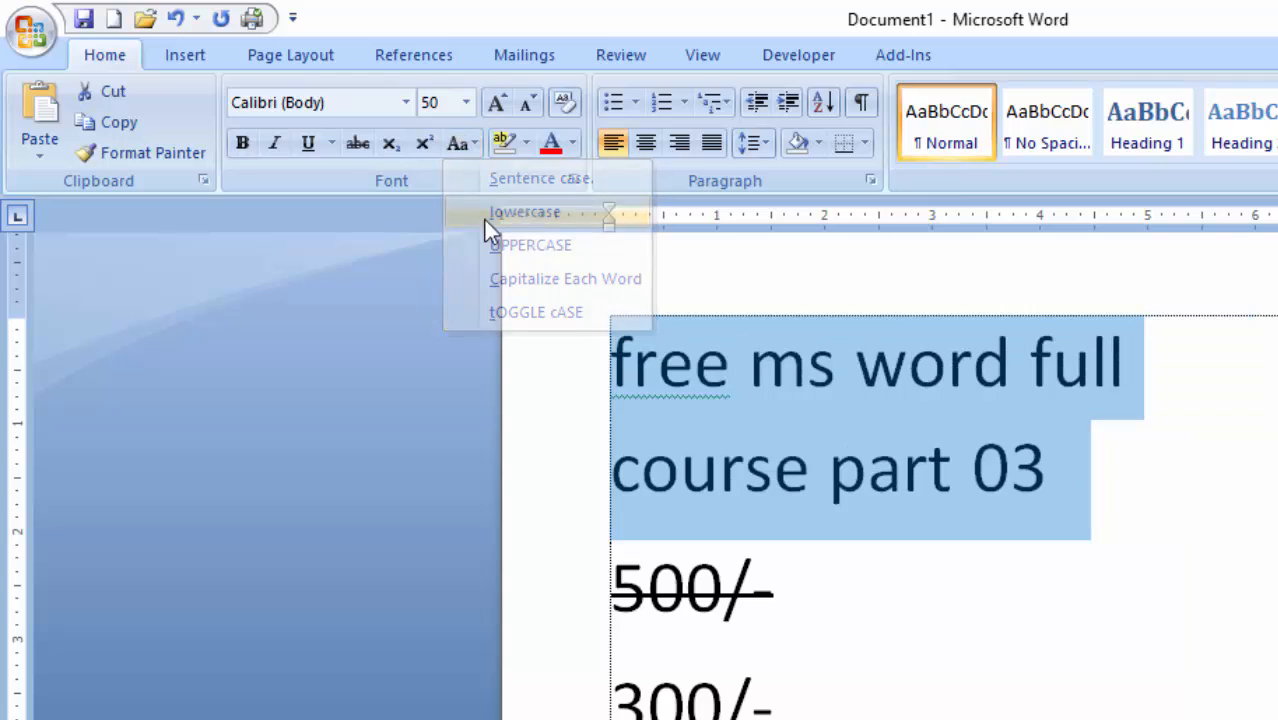
{"action": "left_click", "coordinate": [472, 143]}
{"action": "left_click", "coordinate": [510, 180]}
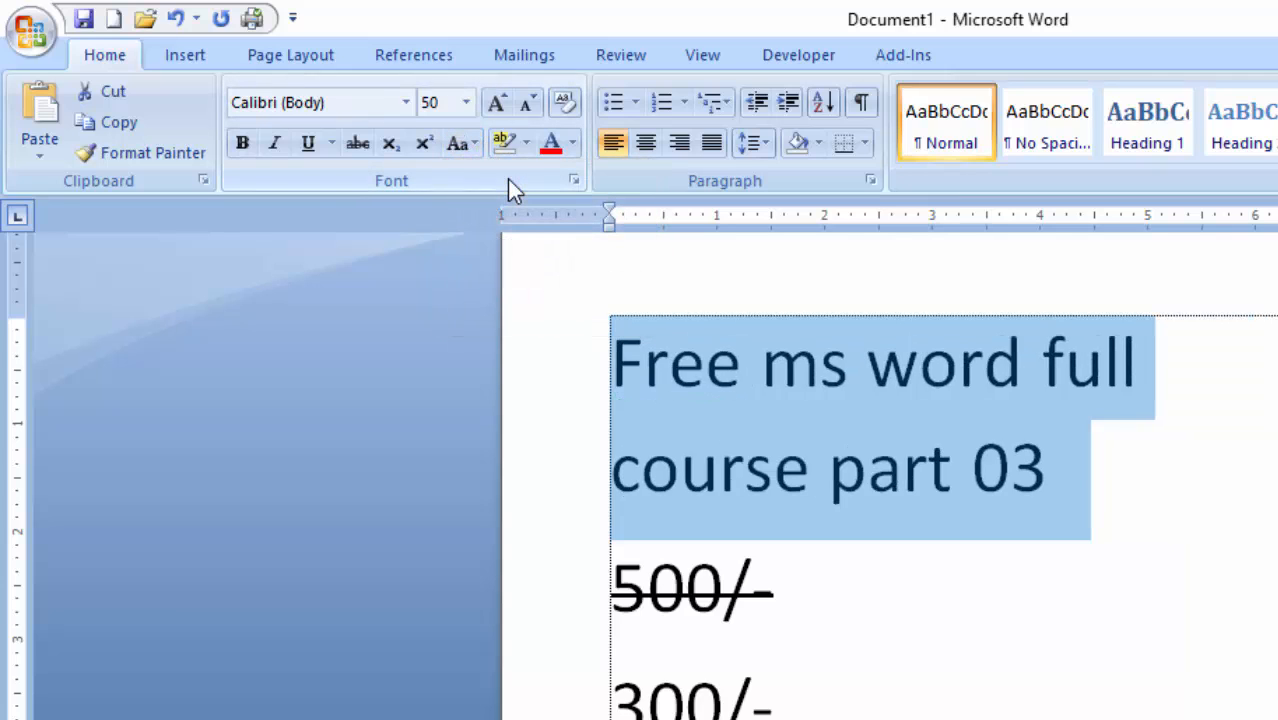
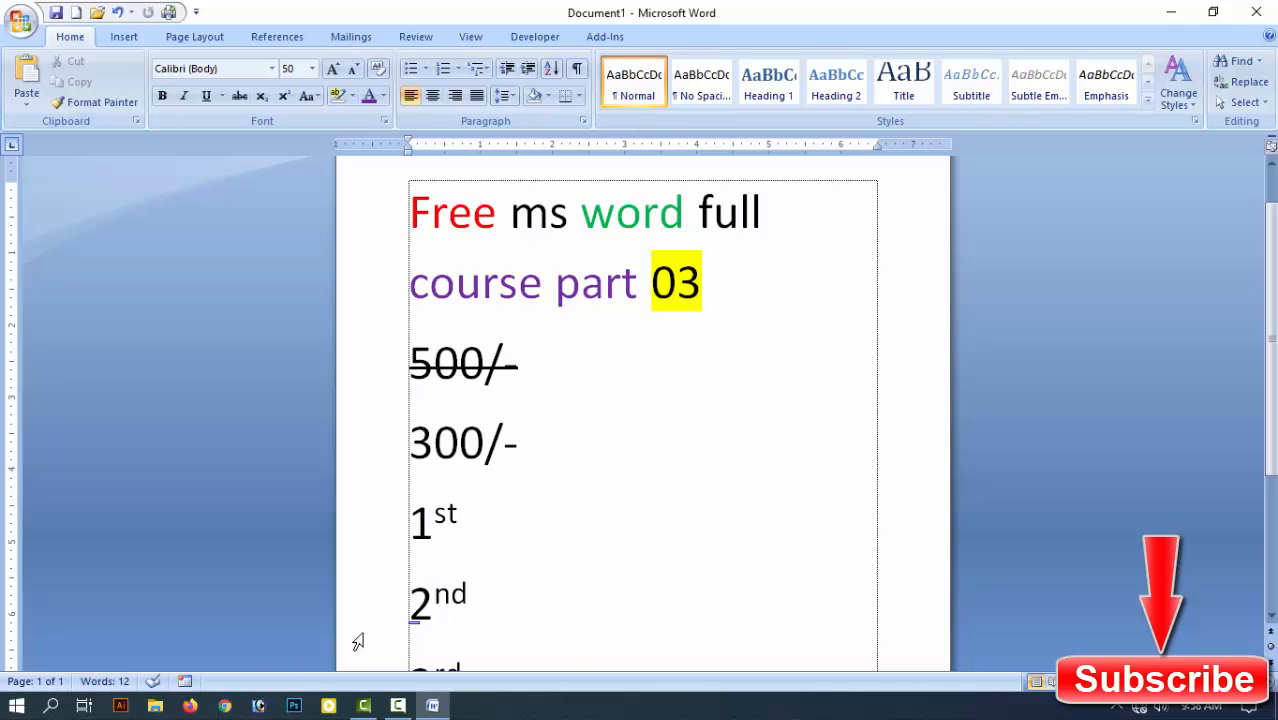
Step: Turn bold, italic and underline on and off again one after another for the 300/- line
{"action": "left_click_drag", "start_coordinate": [540, 463], "coordinate": [380, 440]}
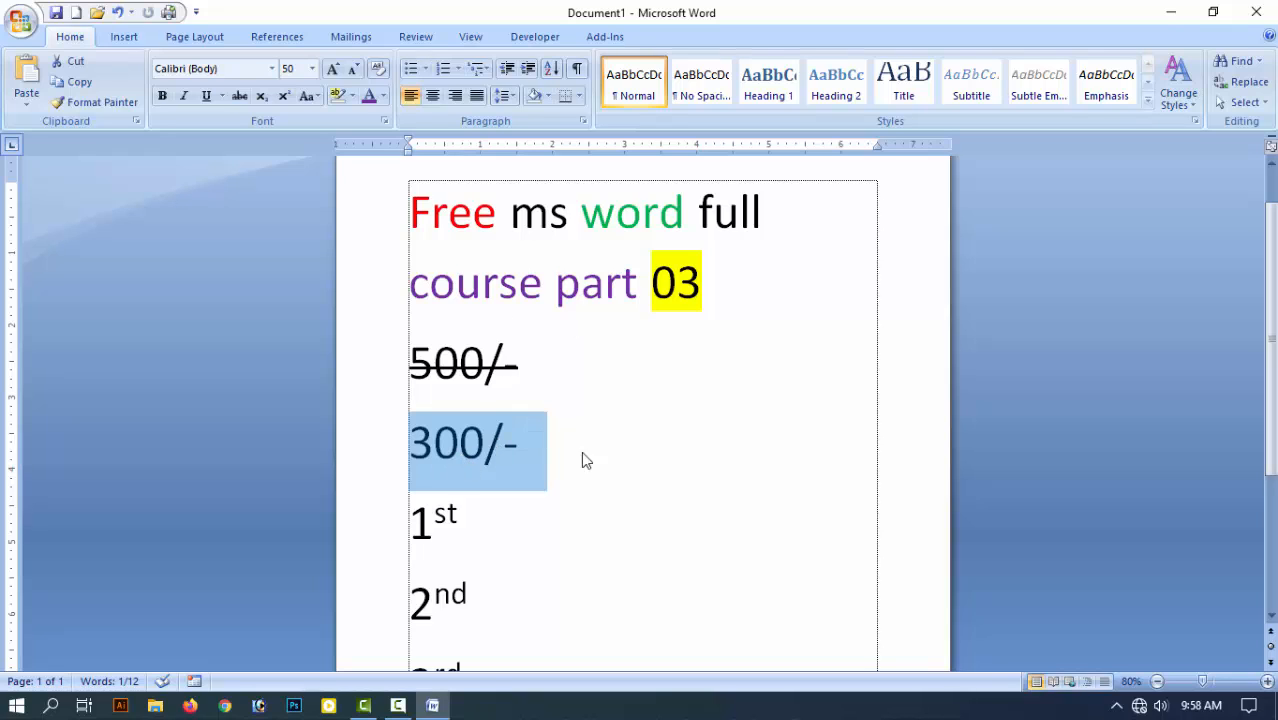
{"action": "left_click", "coordinate": [160, 98]}
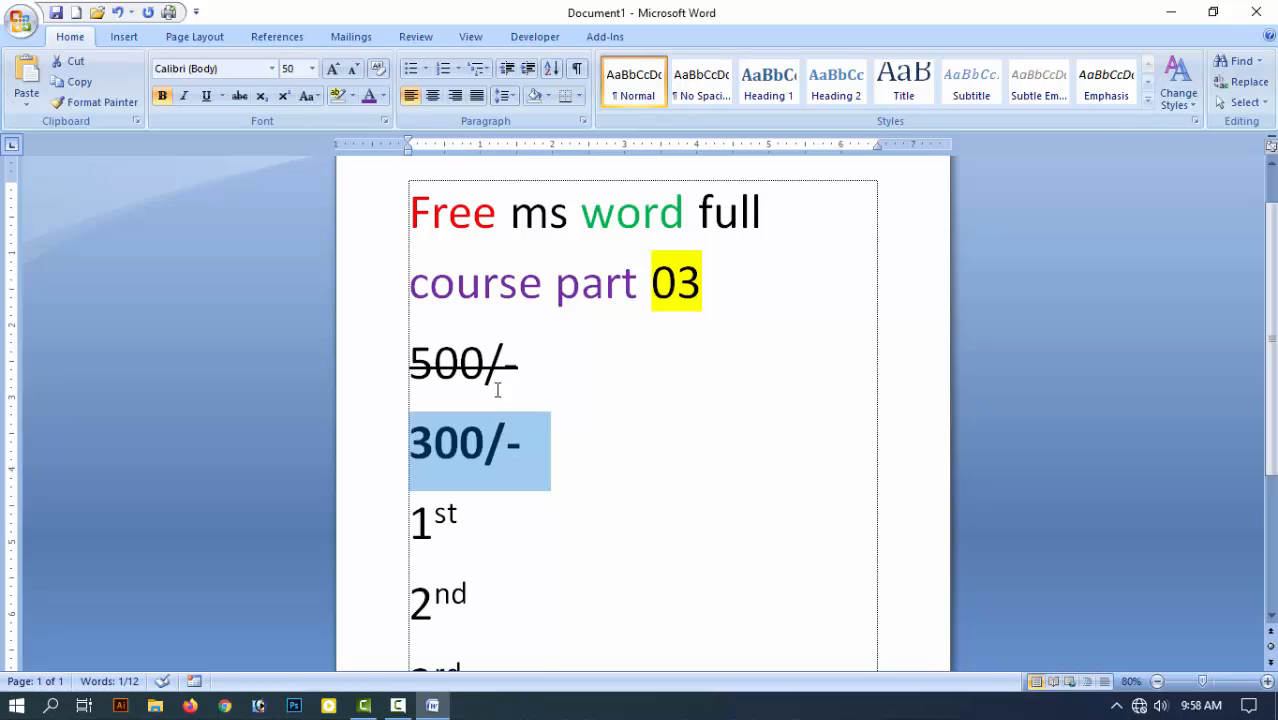
{"action": "left_click", "coordinate": [162, 96]}
{"action": "left_click", "coordinate": [184, 97]}
{"action": "left_click", "coordinate": [184, 97]}
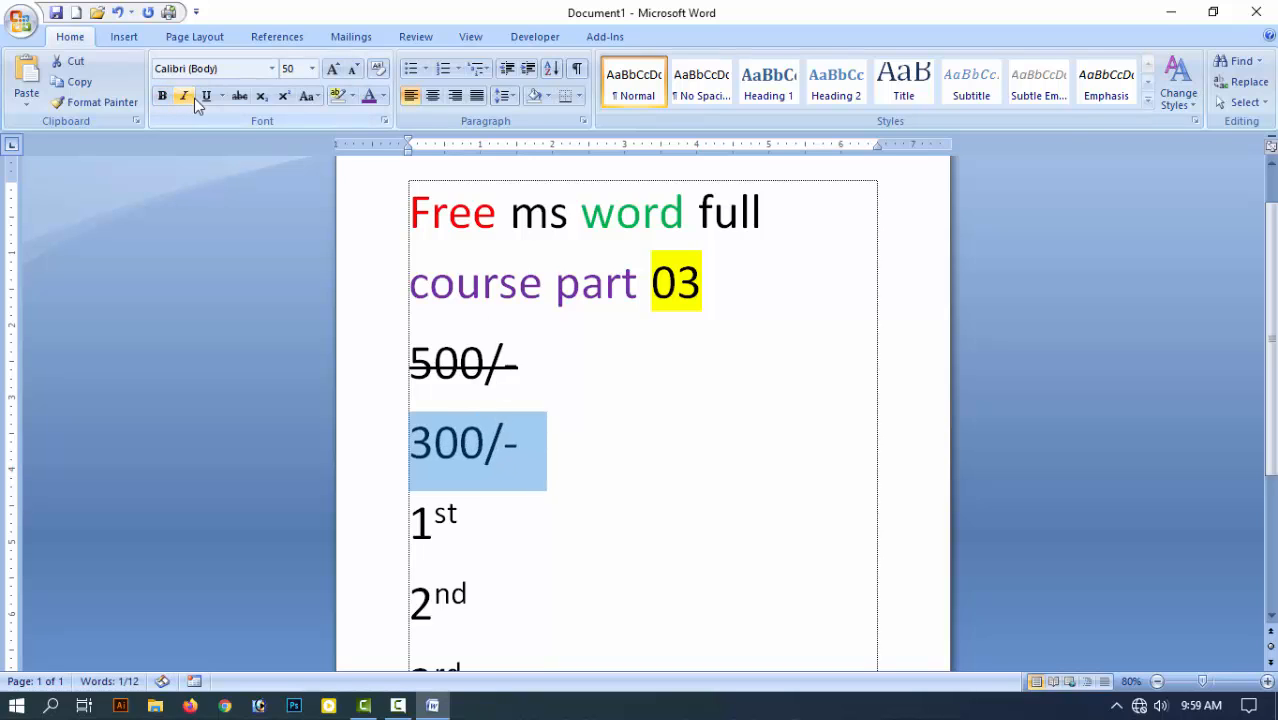
{"action": "left_click", "coordinate": [207, 97]}
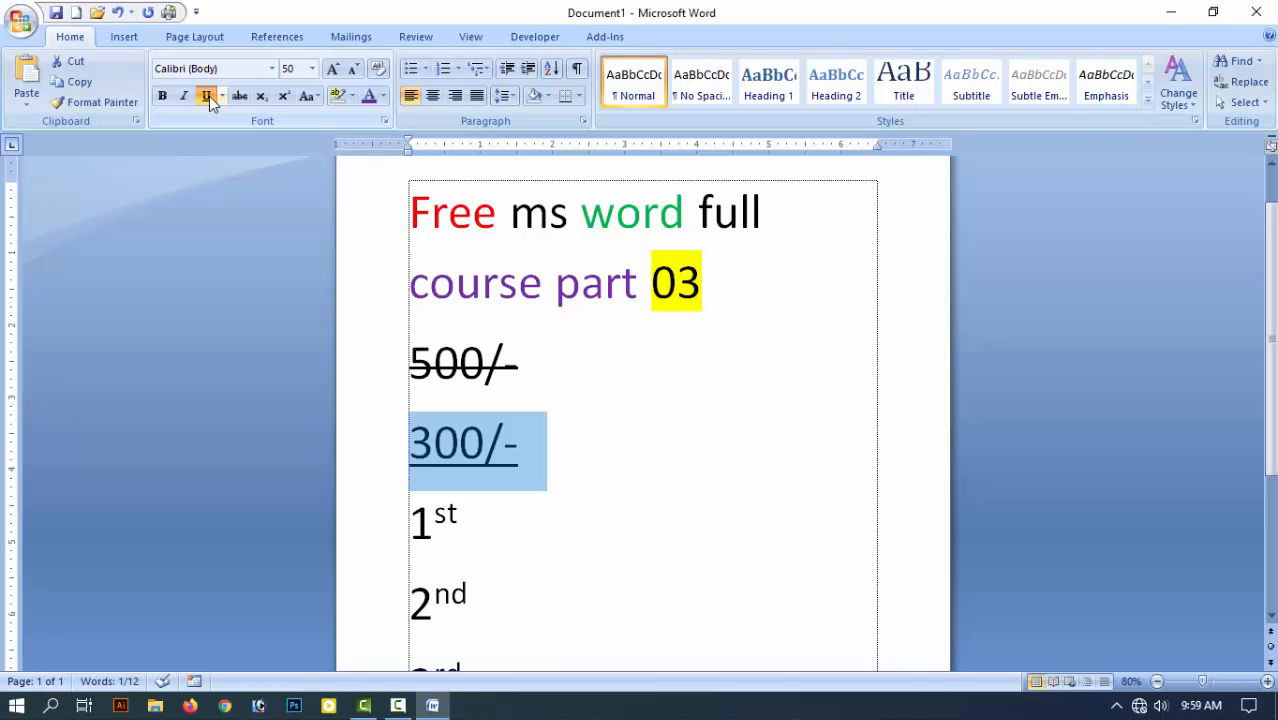
{"action": "left_click", "coordinate": [208, 98]}
Step: Turn strikethrough, subscript and superscript on and off again one after another for the 300/- line
{"action": "left_click", "coordinate": [240, 97]}
{"action": "left_click", "coordinate": [241, 97]}
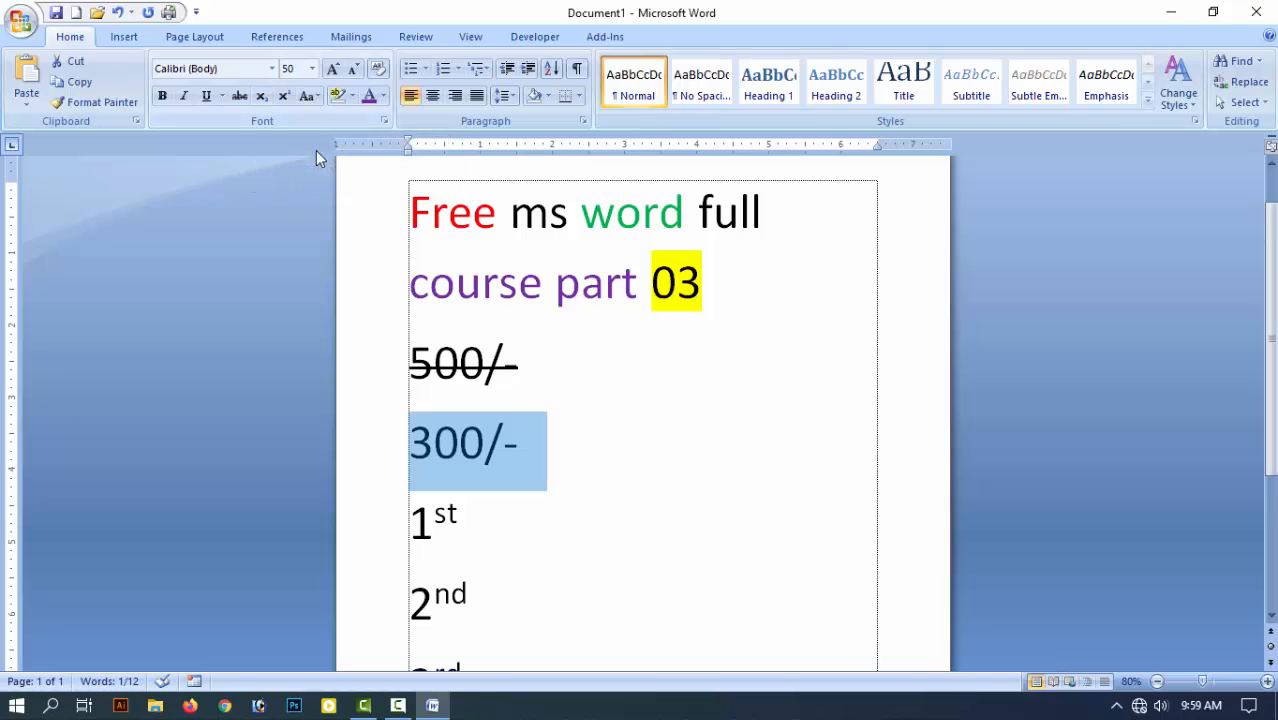
{"action": "left_click", "coordinate": [261, 97]}
{"action": "left_click", "coordinate": [261, 97]}
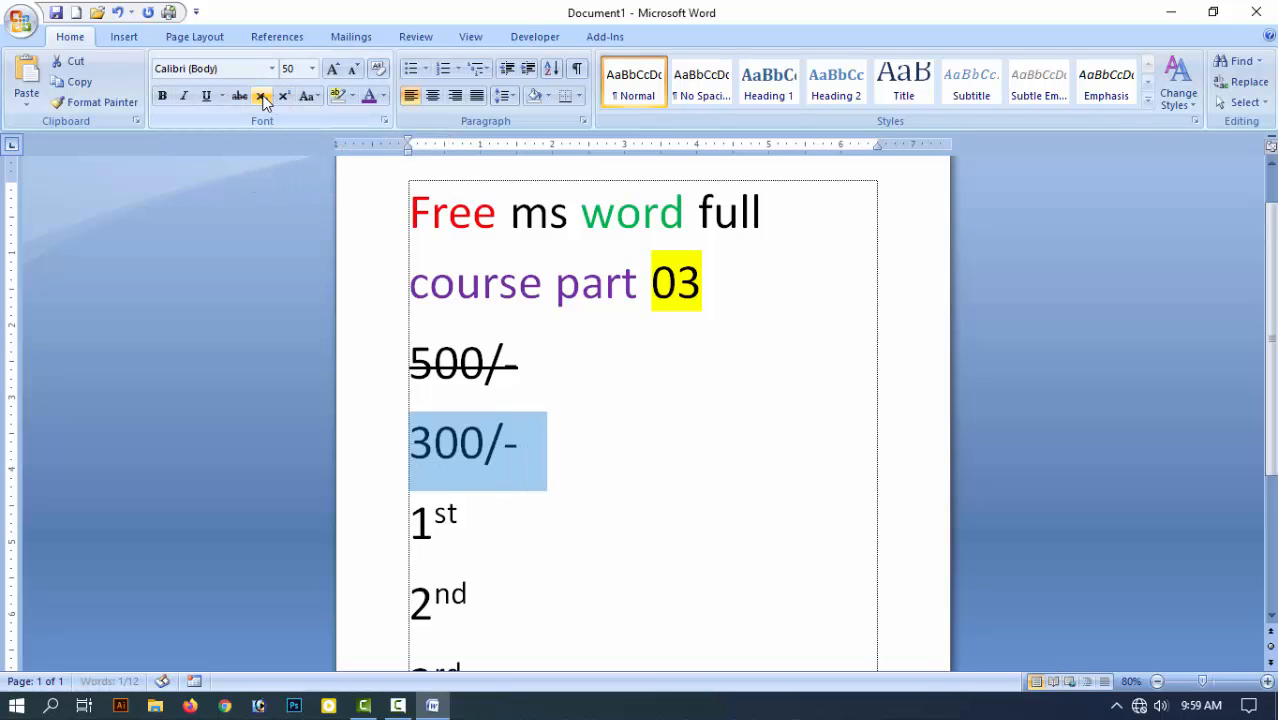
{"action": "left_click", "coordinate": [285, 96]}
{"action": "left_click", "coordinate": [285, 96]}
Step: Review the Change Case, text highlight and font color options for the 300/- line
{"action": "left_click", "coordinate": [308, 96]}
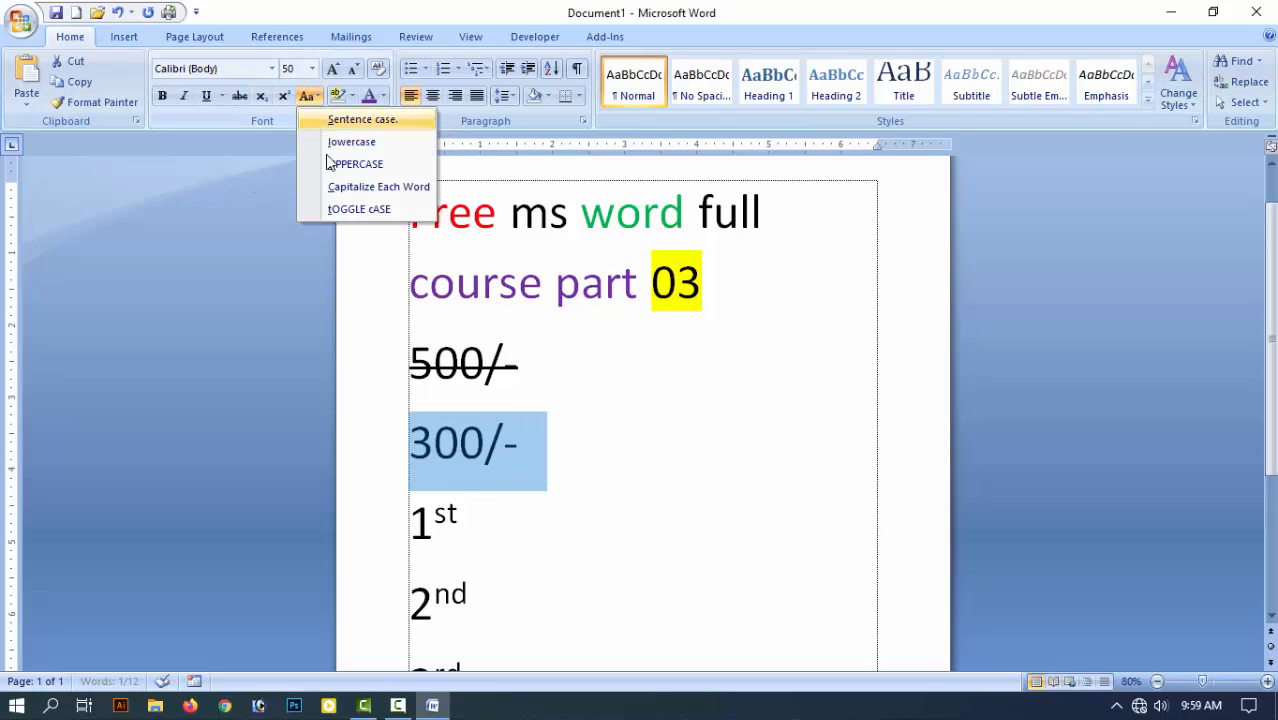
{"action": "left_click", "coordinate": [348, 96]}
{"action": "left_click", "coordinate": [384, 97]}
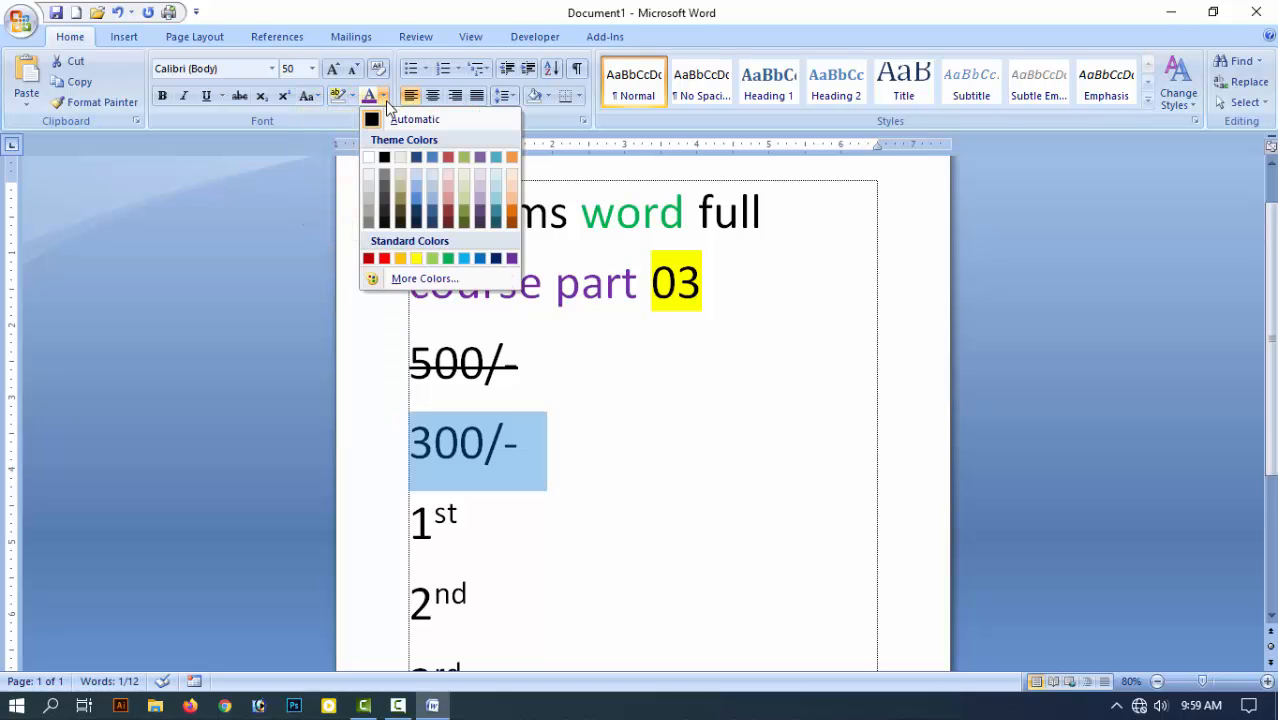
Step: Change the font color of the 300/- line to the standard Blue and deselect the line
{"action": "left_click", "coordinate": [480, 260]}
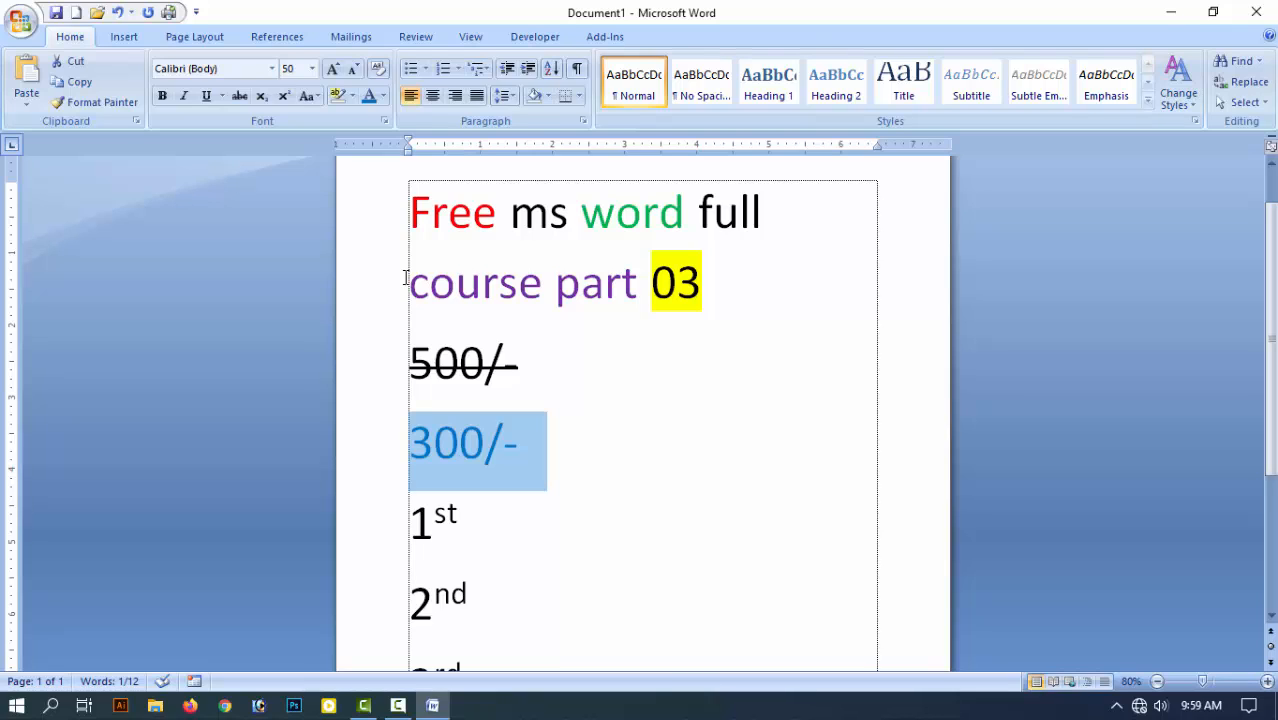
{"action": "left_click", "coordinate": [578, 505]}
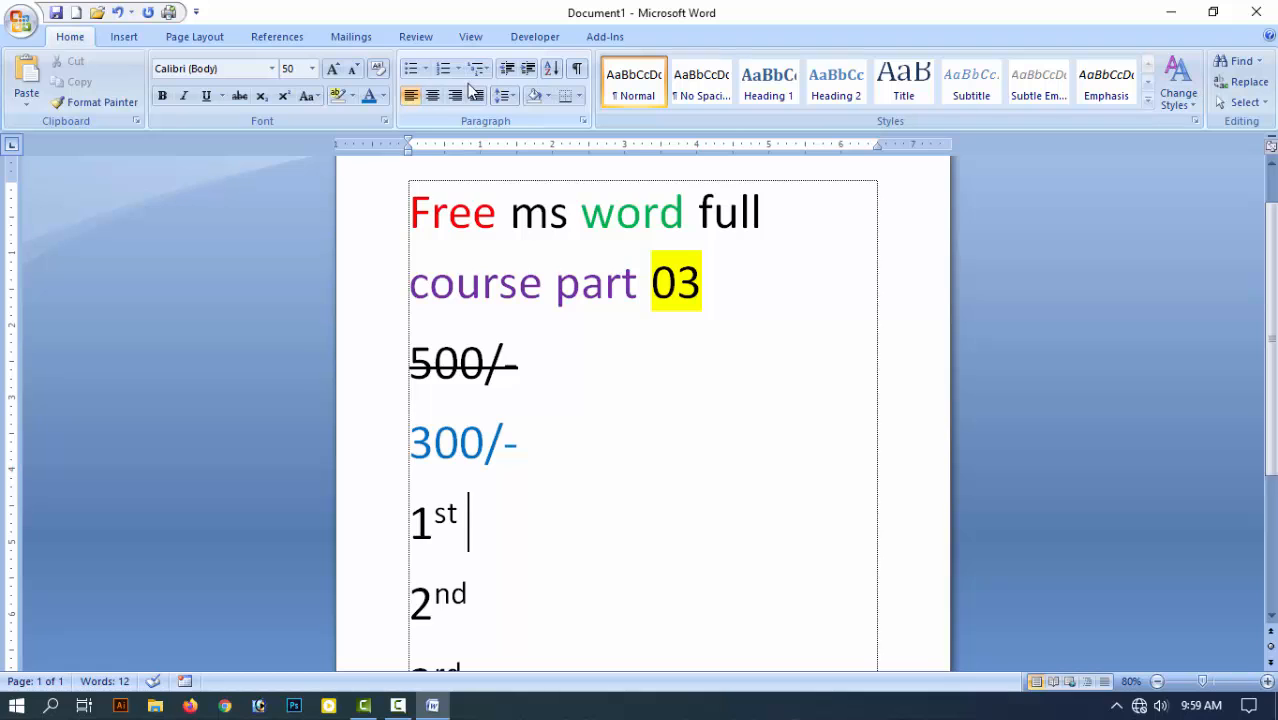
{"action": "scroll", "coordinate": [750, 475], "scroll_direction": "down", "scroll_amount": 3}
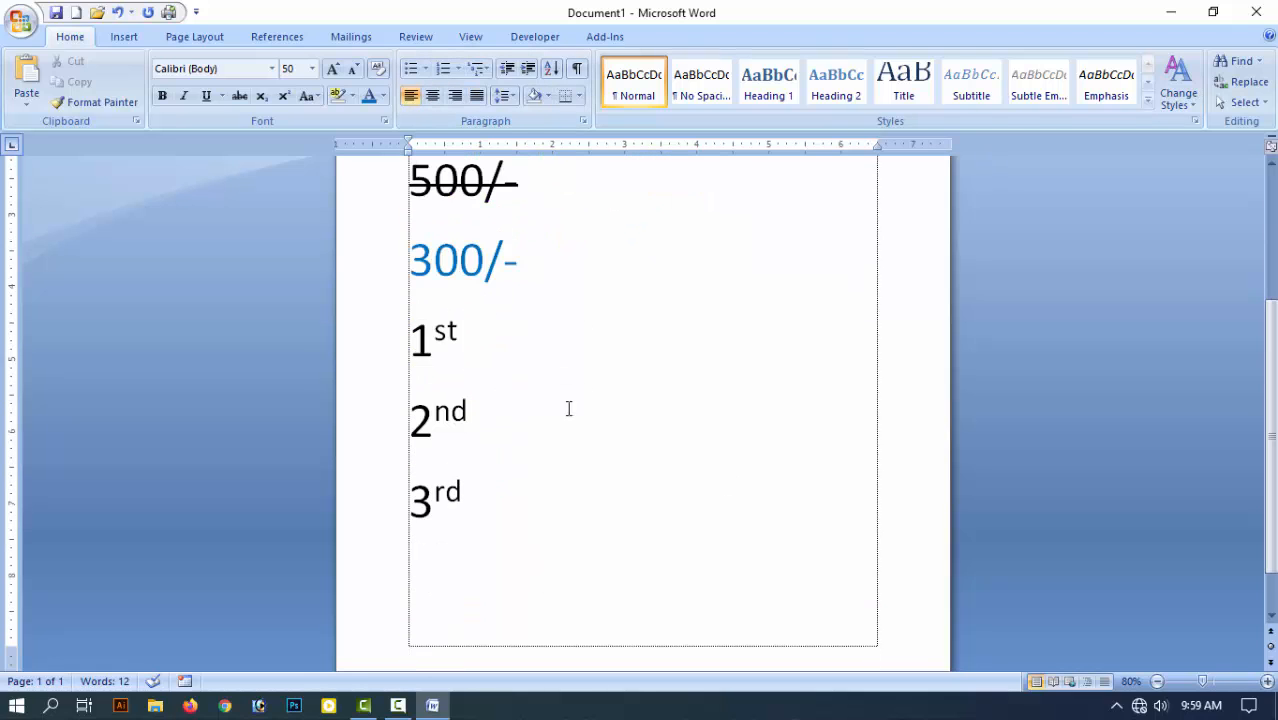
{"action": "scroll", "coordinate": [500, 498], "scroll_direction": "up", "scroll_amount": 4}
Step: Copy the title paragraph "Free ms word full course part 03" and paste it so that four copies stand above the 500/- line
{"action": "left_click", "coordinate": [736, 354]}
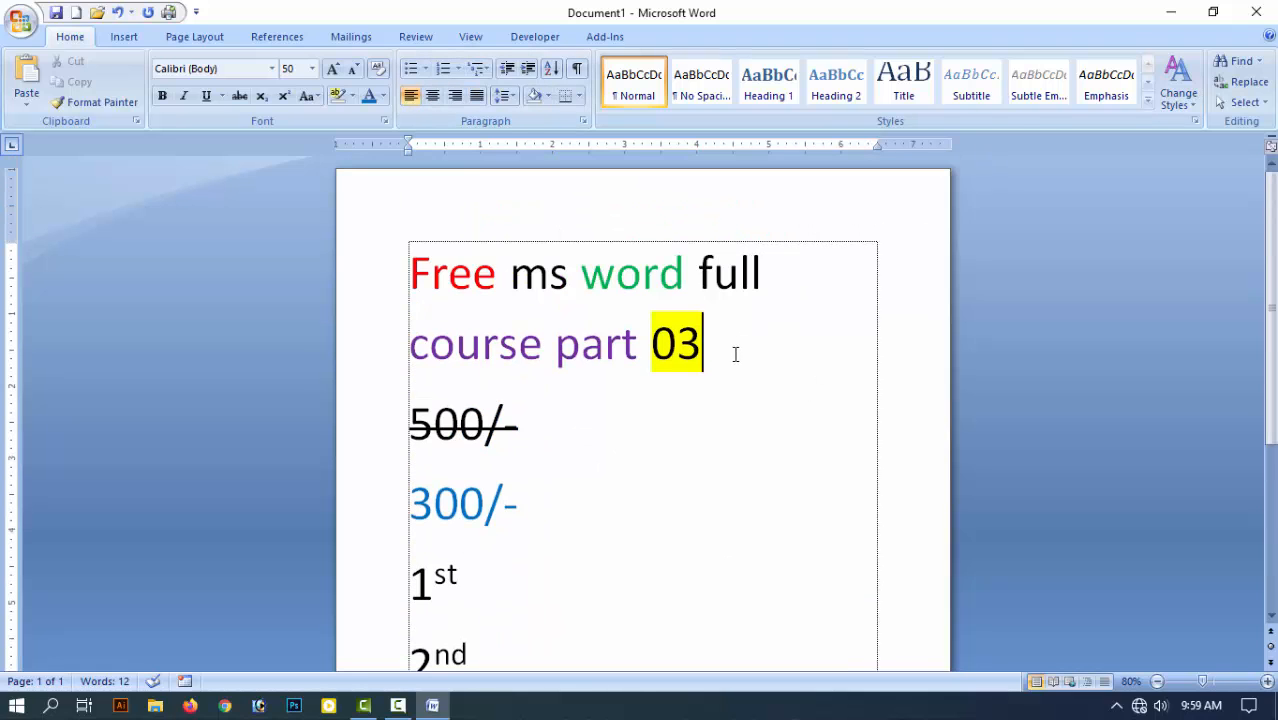
{"action": "triple_click", "coordinate": [733, 350]}
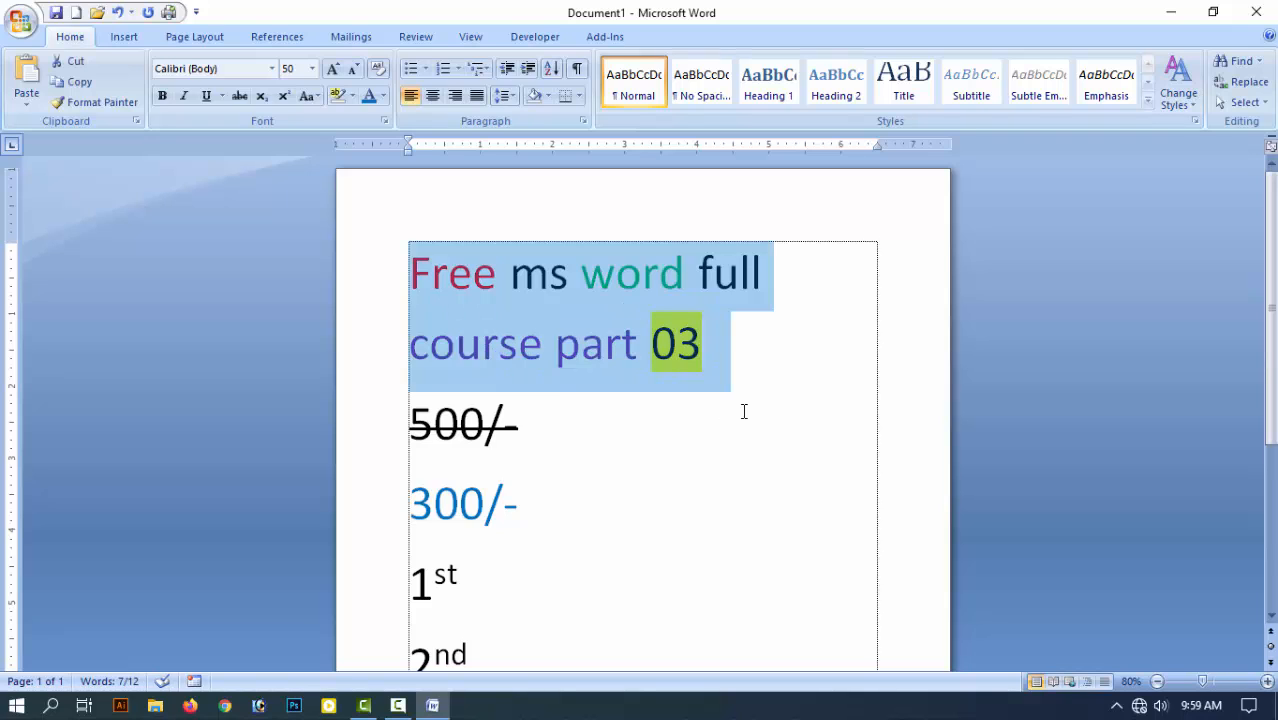
{"action": "key", "text": "ctrl+c"}
{"action": "key", "text": "ctrl+v"}
{"action": "key", "text": "ctrl+v"}
{"action": "key", "text": "ctrl+v"}
{"action": "key", "text": "ctrl+v"}
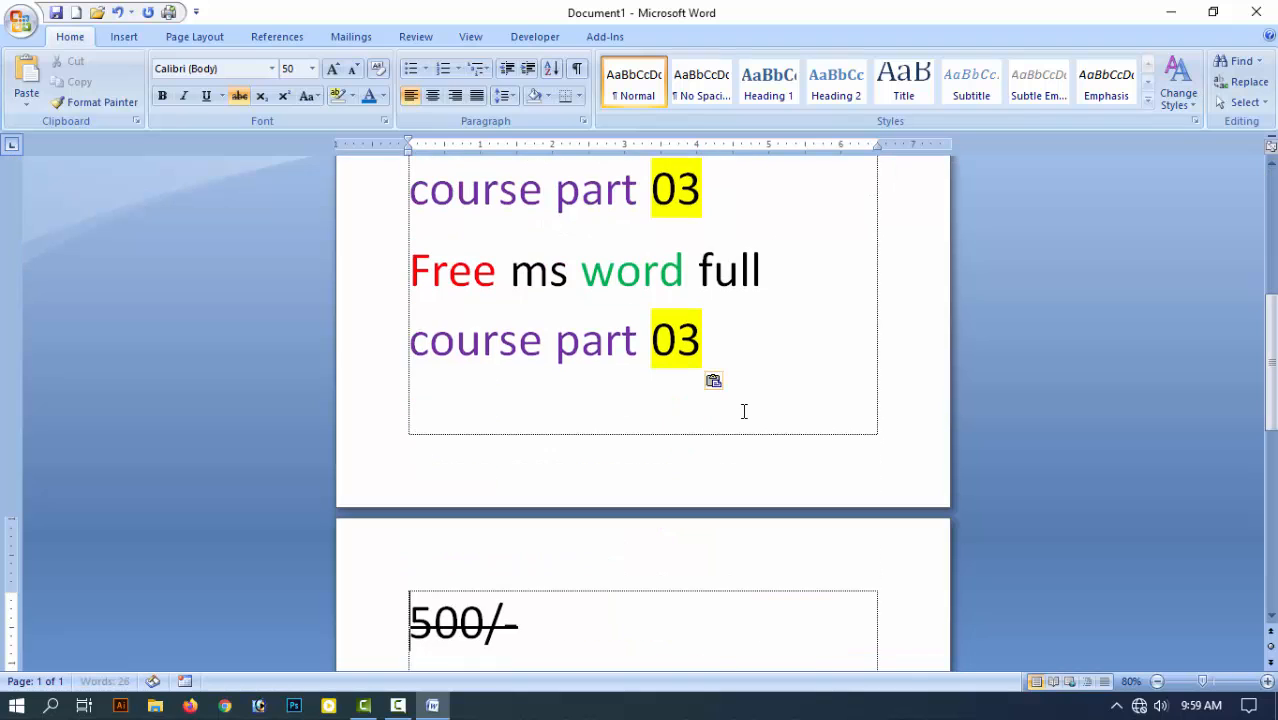
Step: Shrink the font of all four title paragraphs to size 26 so each fits on one line
{"action": "left_click_drag", "start_coordinate": [737, 344], "coordinate": [368, 102]}
{"action": "left_click", "coordinate": [354, 71]}
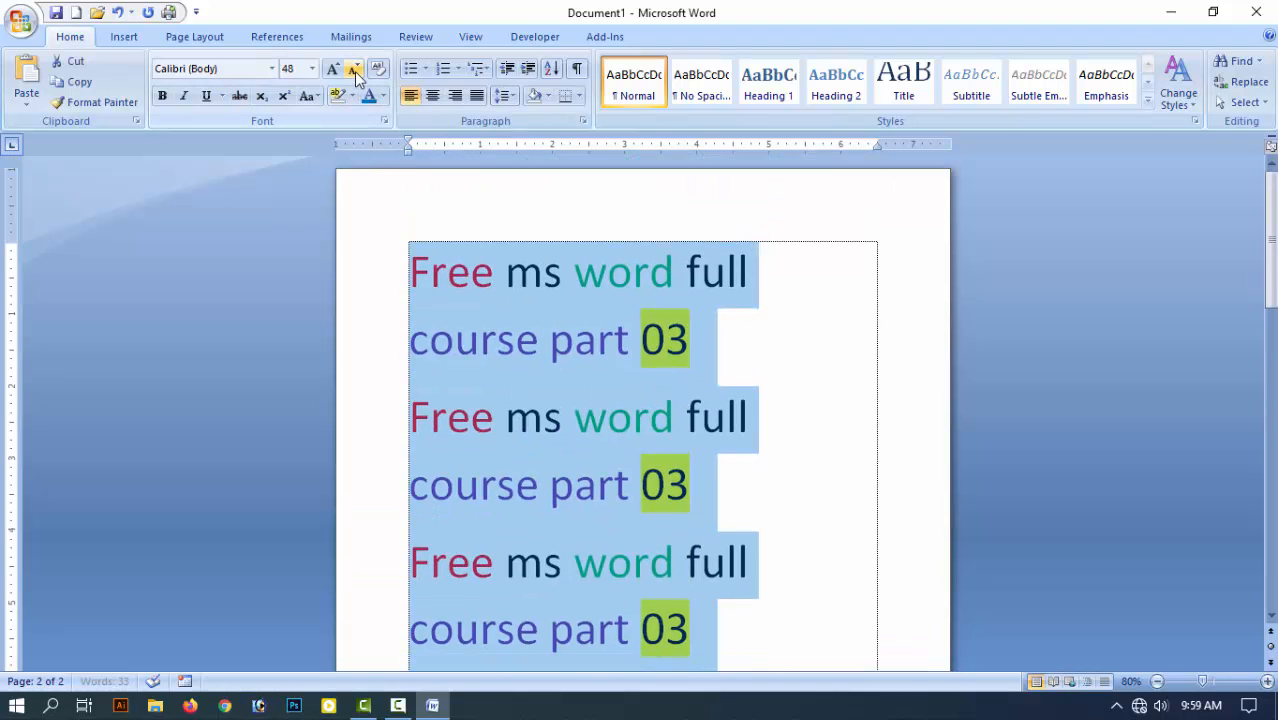
{"action": "left_click", "coordinate": [354, 71]}
{"action": "left_click", "coordinate": [354, 71]}
{"action": "left_click", "coordinate": [354, 71]}
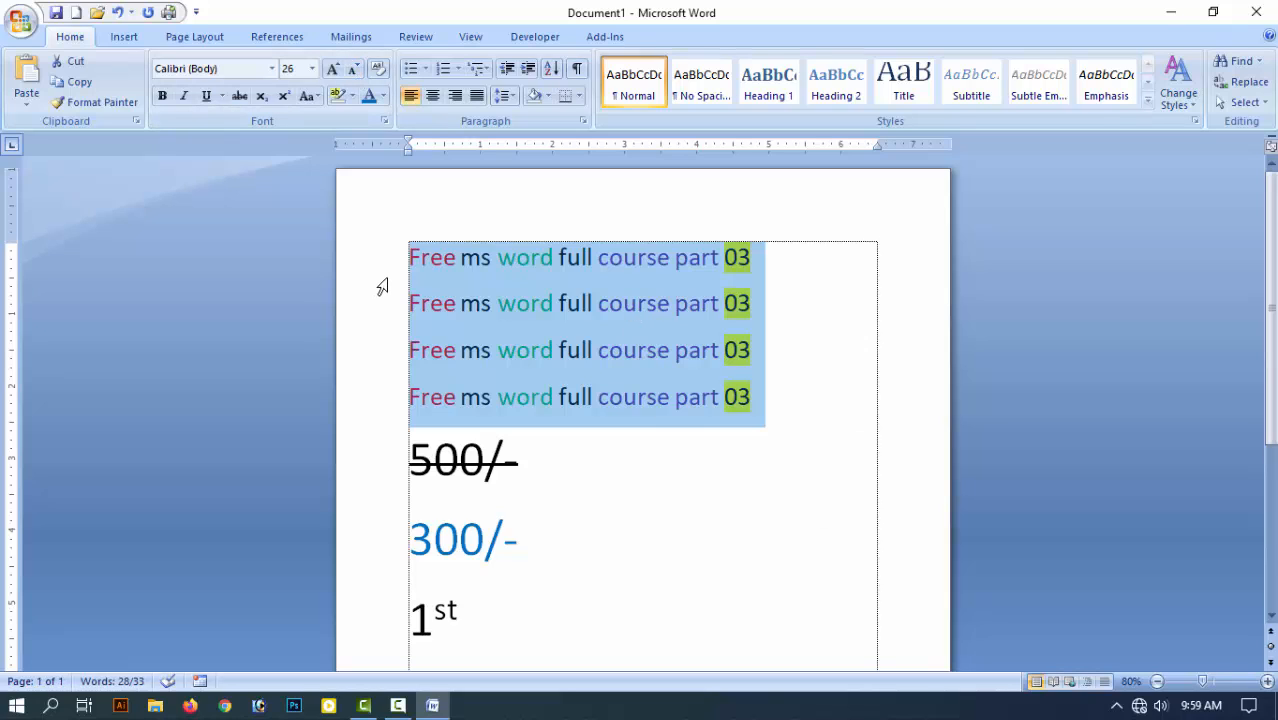
{"action": "left_click", "coordinate": [468, 275]}
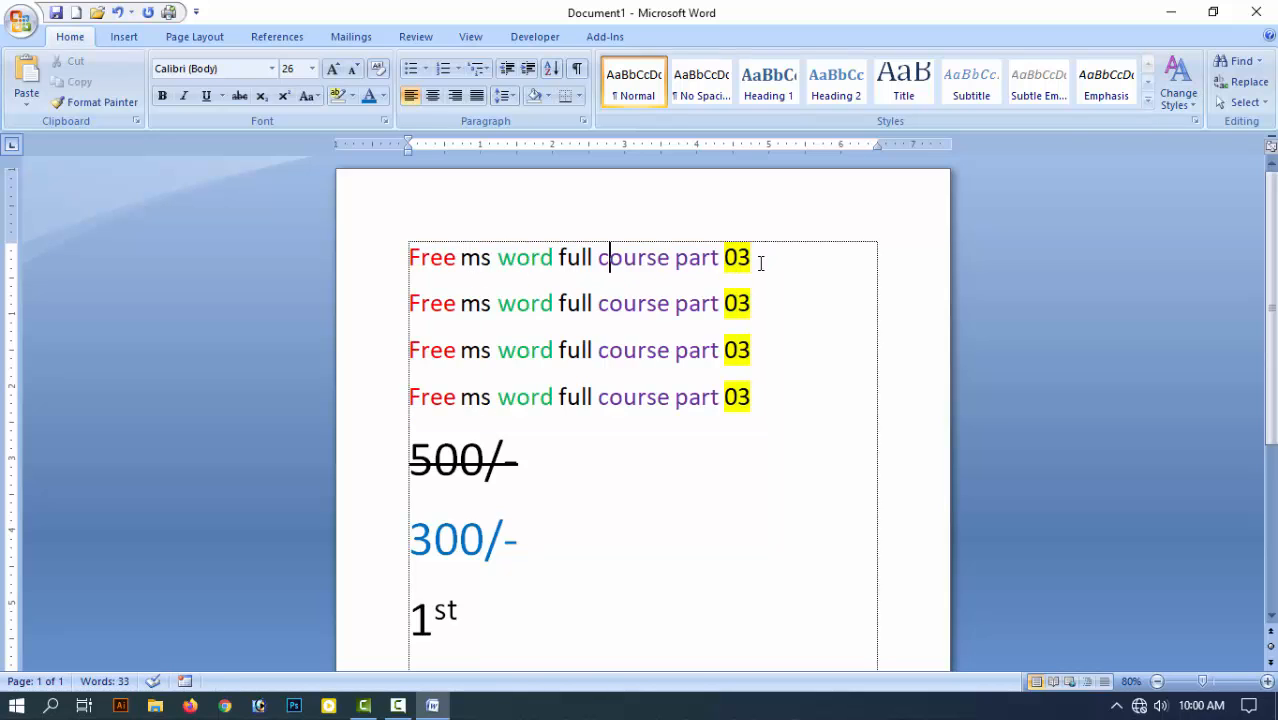
Step: Bullet the four title lines with the four-diamond symbol, then switch them to the hollow right-arrow bullet
{"action": "left_click_drag", "start_coordinate": [759, 385], "coordinate": [434, 277]}
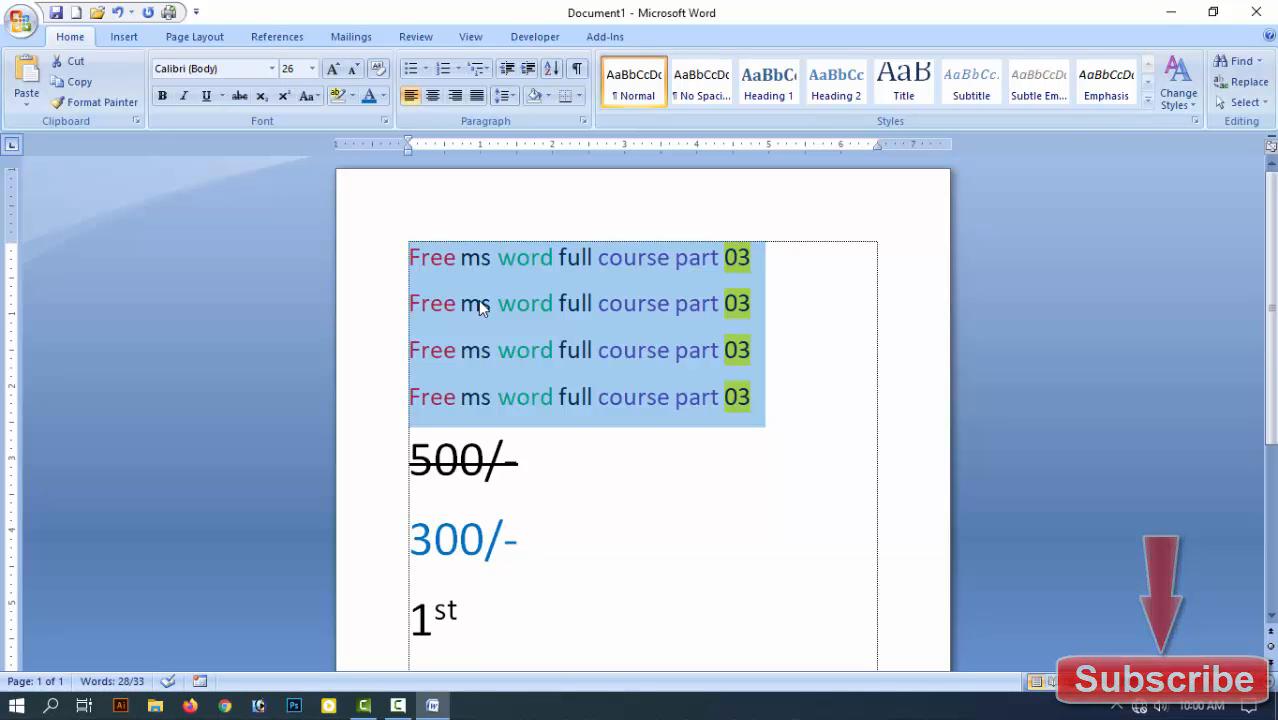
{"action": "left_click", "coordinate": [425, 68]}
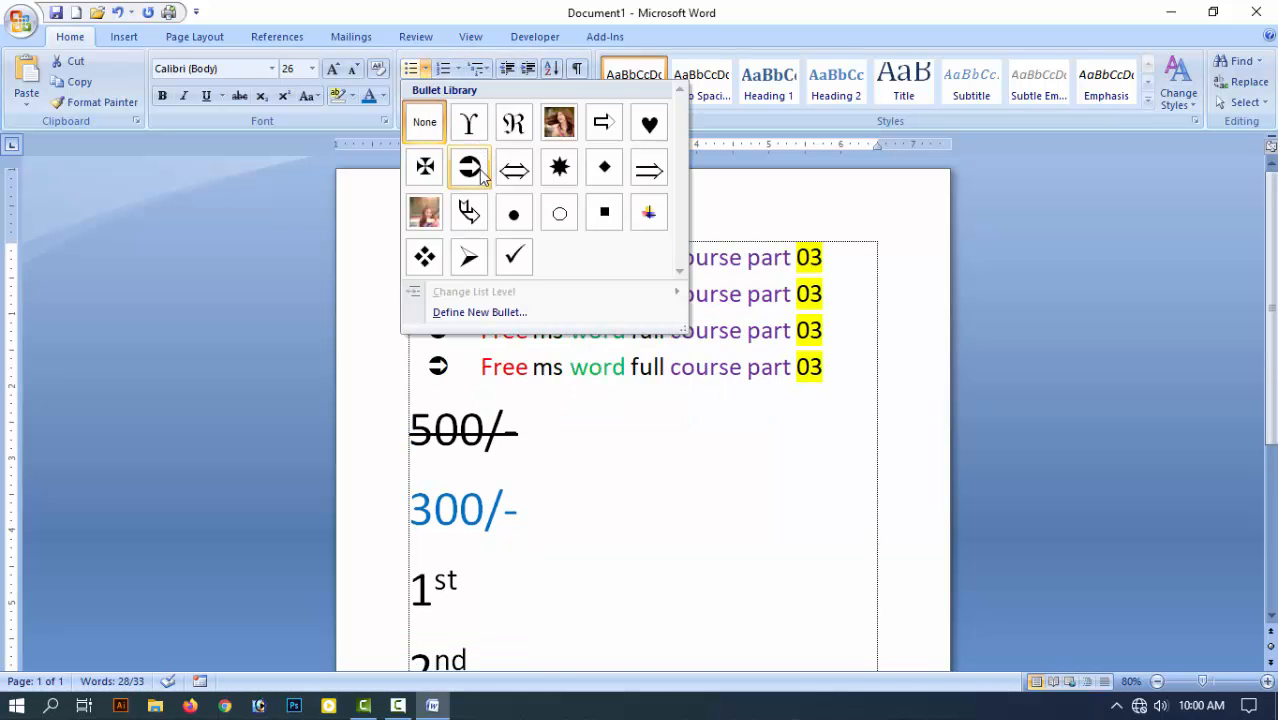
{"action": "left_click", "coordinate": [424, 258]}
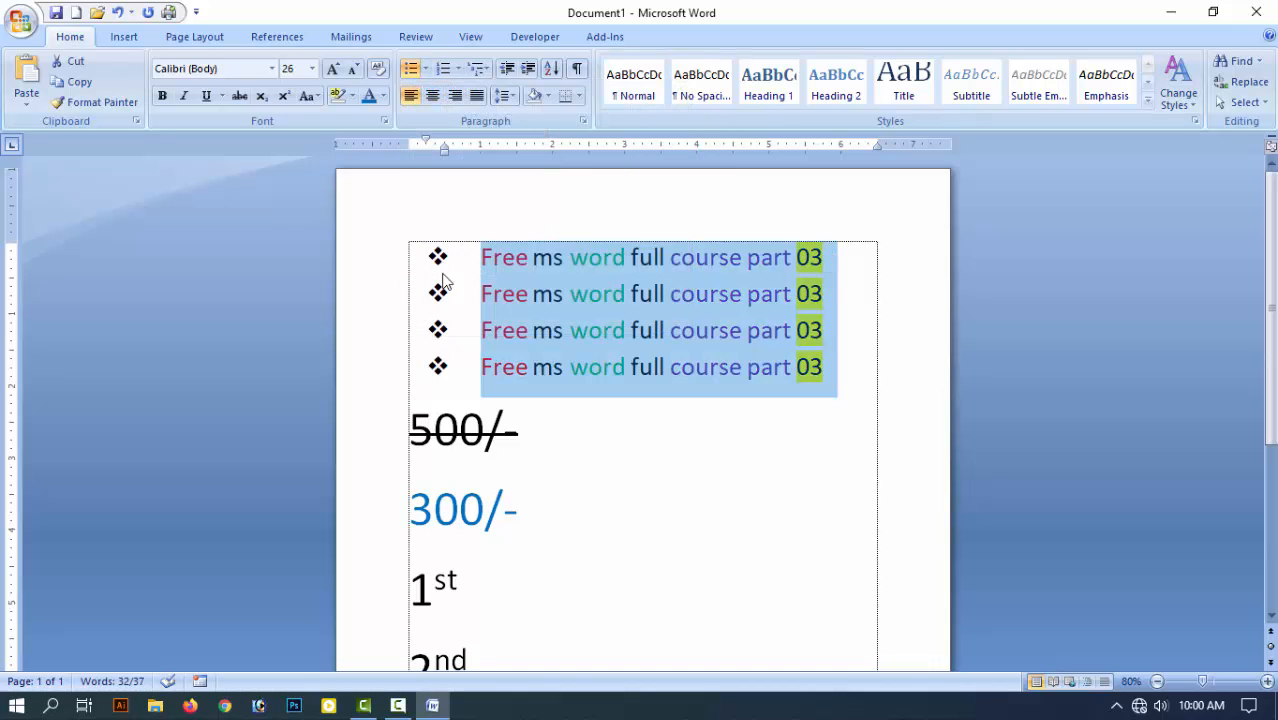
{"action": "left_click", "coordinate": [425, 68]}
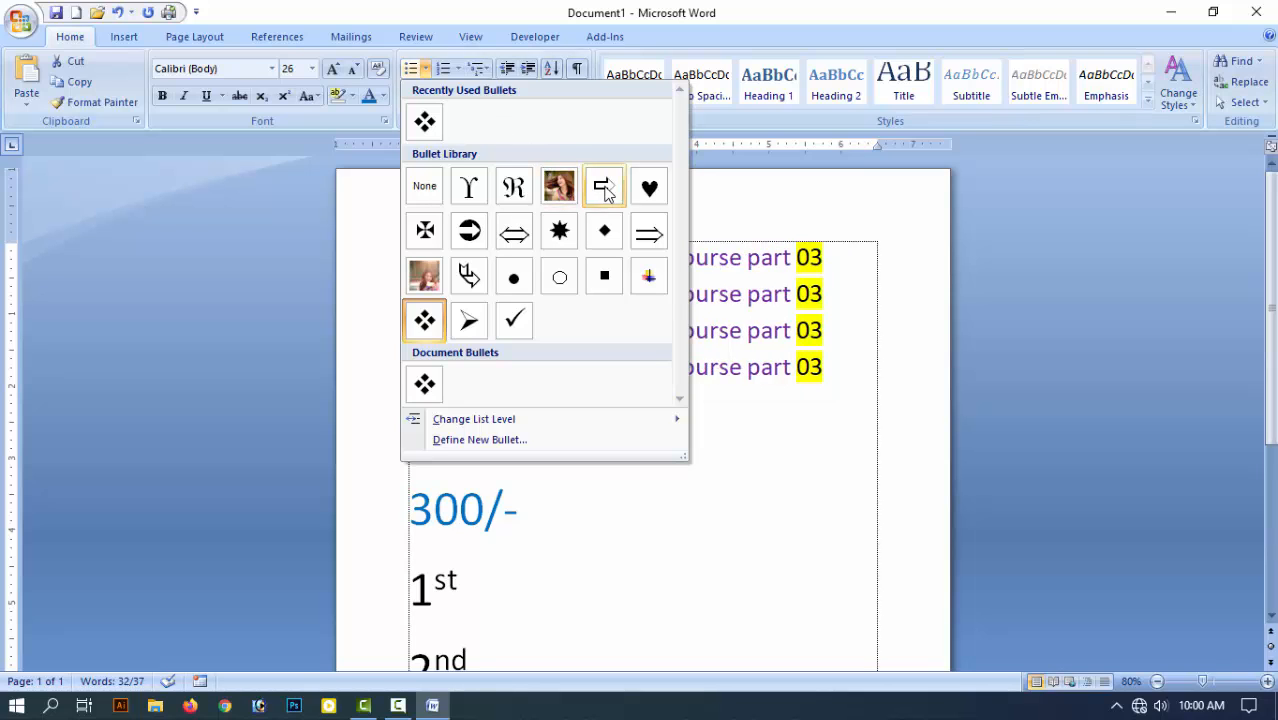
{"action": "left_click", "coordinate": [604, 190]}
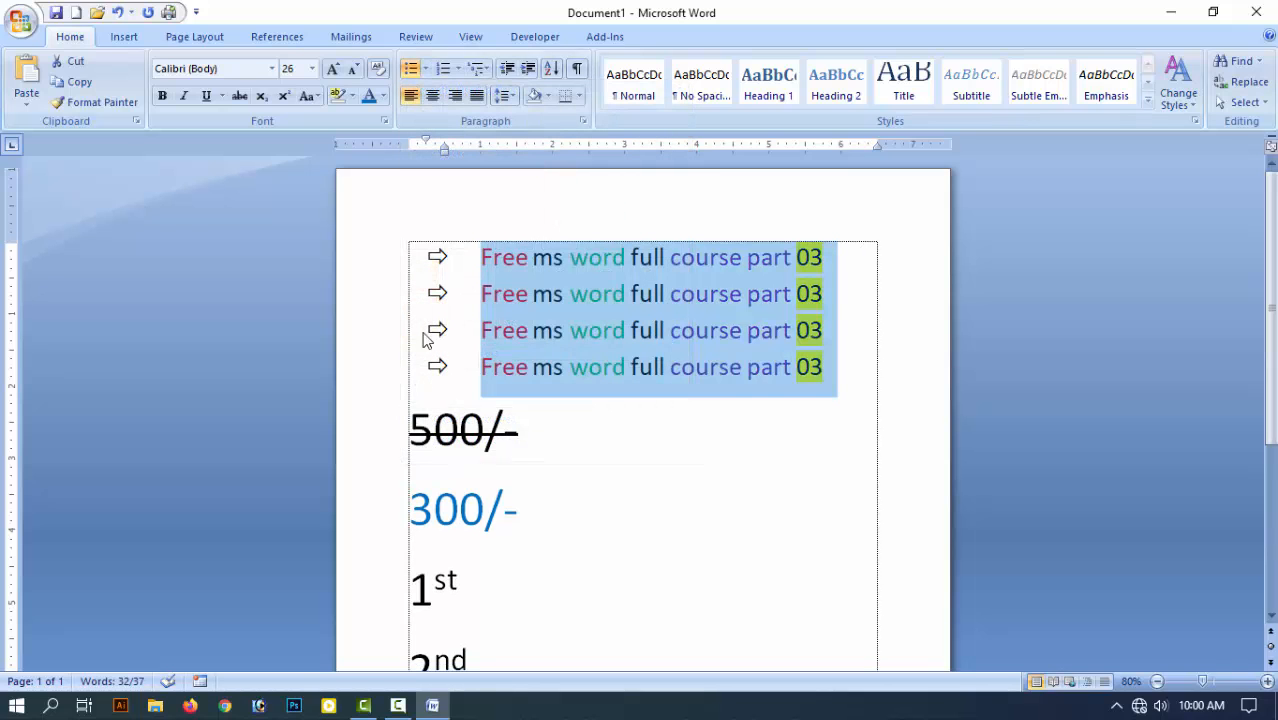
Step: Define a new symbol bullet for the four title lines using the Wingdings pointing hand, character code 70
{"action": "left_click", "coordinate": [425, 68]}
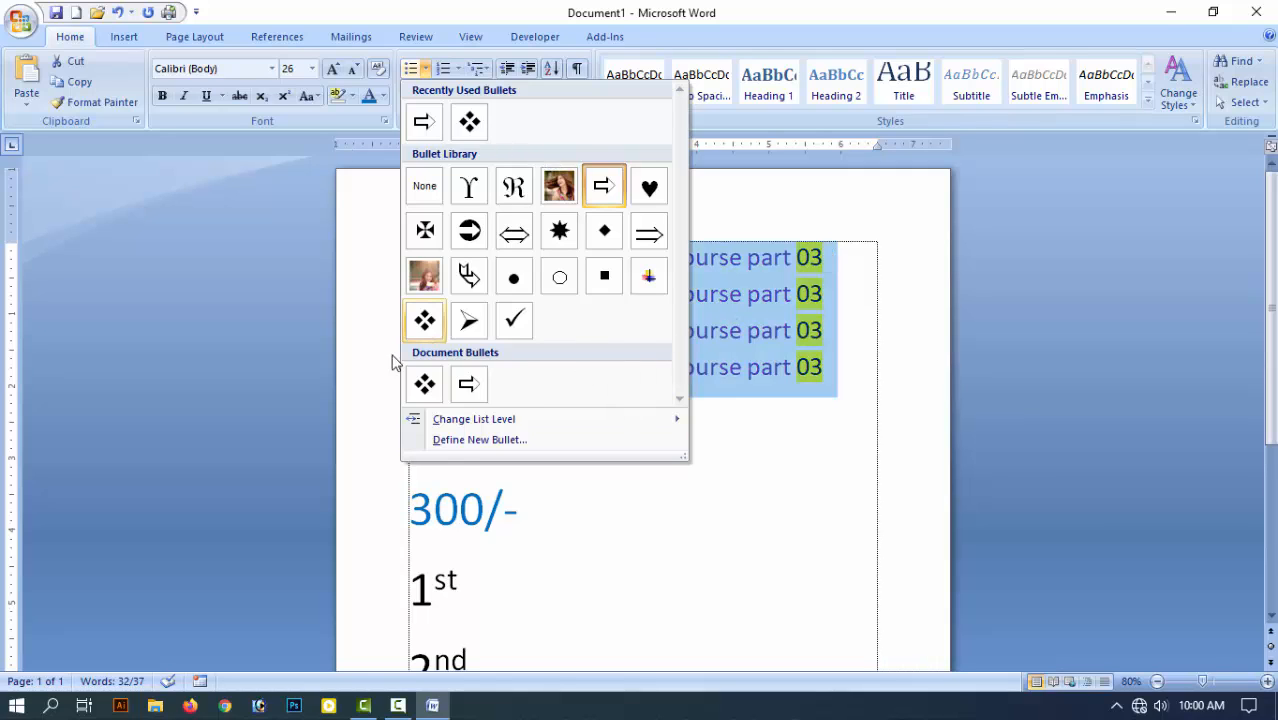
{"action": "left_click", "coordinate": [534, 444]}
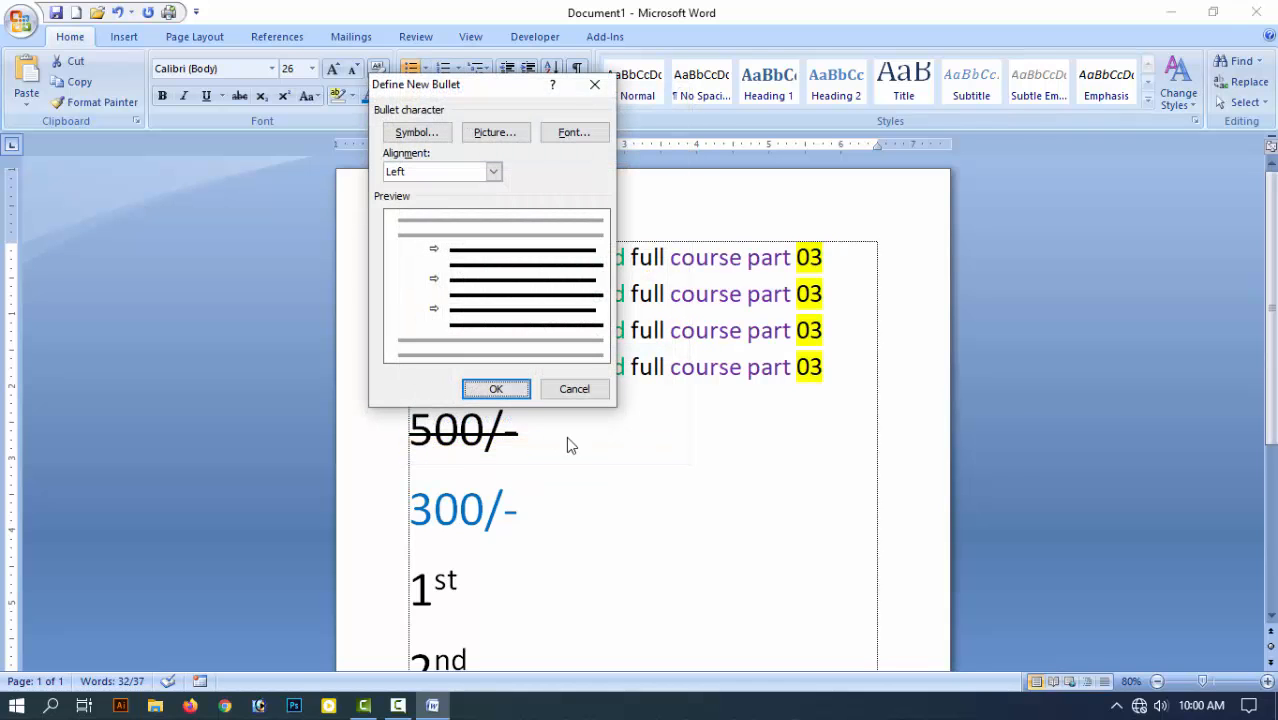
{"action": "left_click", "coordinate": [413, 141]}
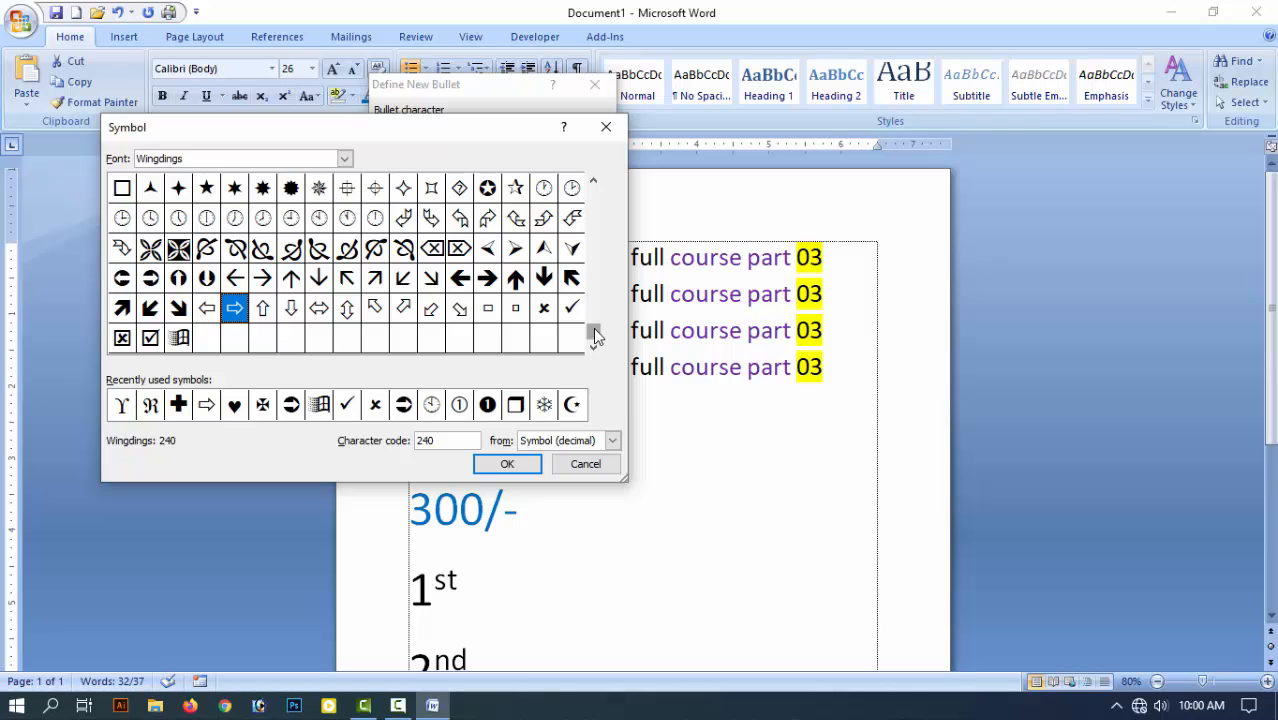
{"action": "scroll", "coordinate": [596, 222], "scroll_direction": "up", "scroll_amount": 2}
{"action": "left_click", "coordinate": [403, 278]}
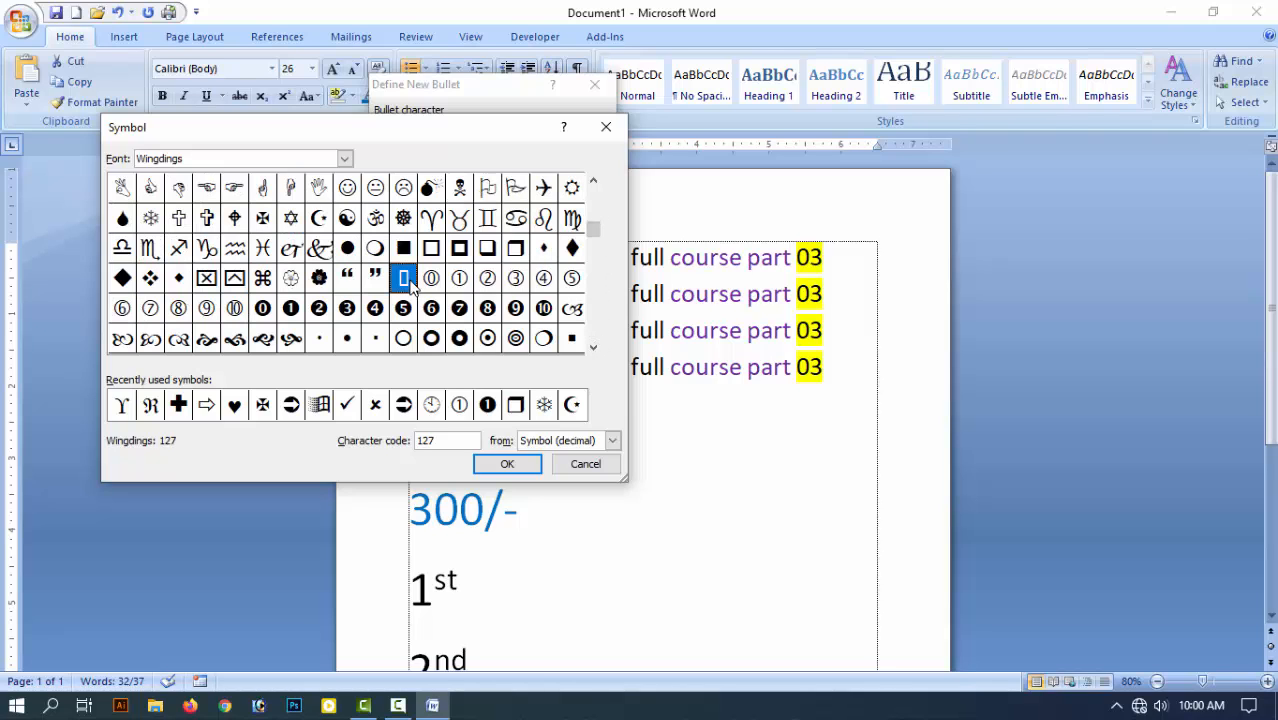
{"action": "key", "text": "Up"}
{"action": "key", "text": "Up"}
{"action": "key", "text": "Up"}
{"action": "key", "text": "Up"}
{"action": "key", "text": "Up"}
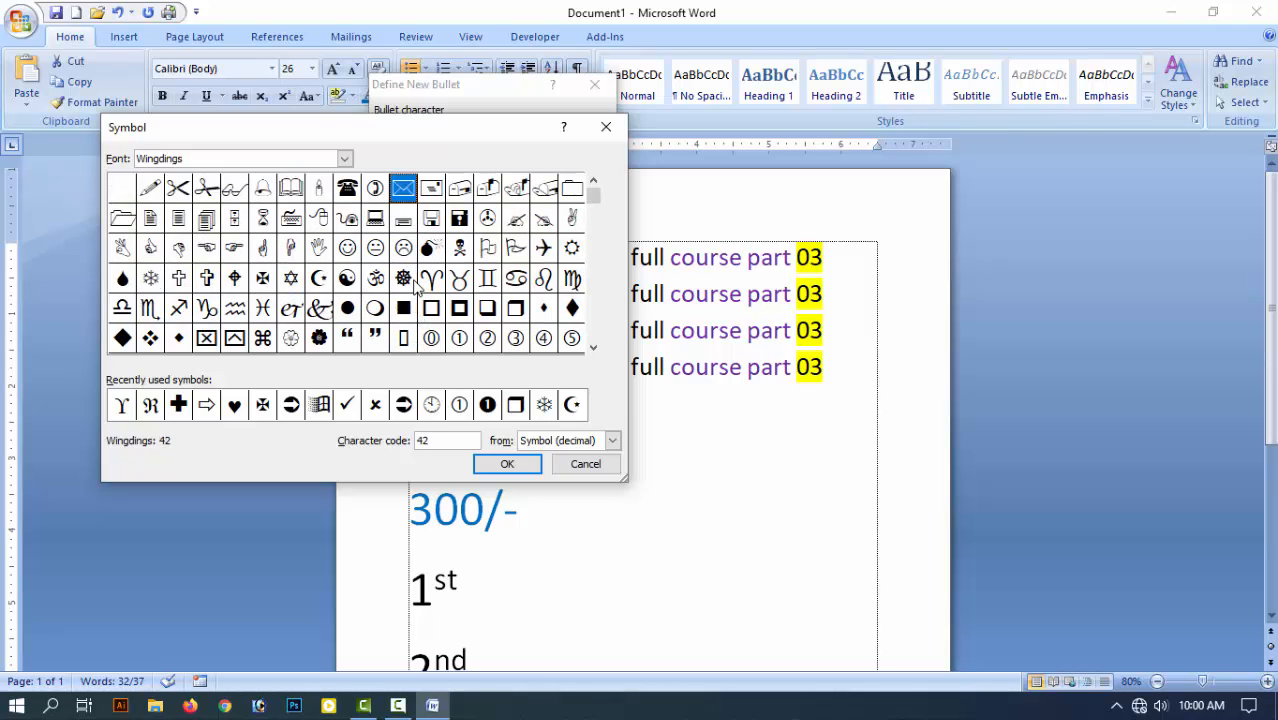
{"action": "key", "text": "Down"}
{"action": "key", "text": "Down"}
{"action": "key", "text": "Left"}
{"action": "key", "text": "Left"}
{"action": "key", "text": "Left"}
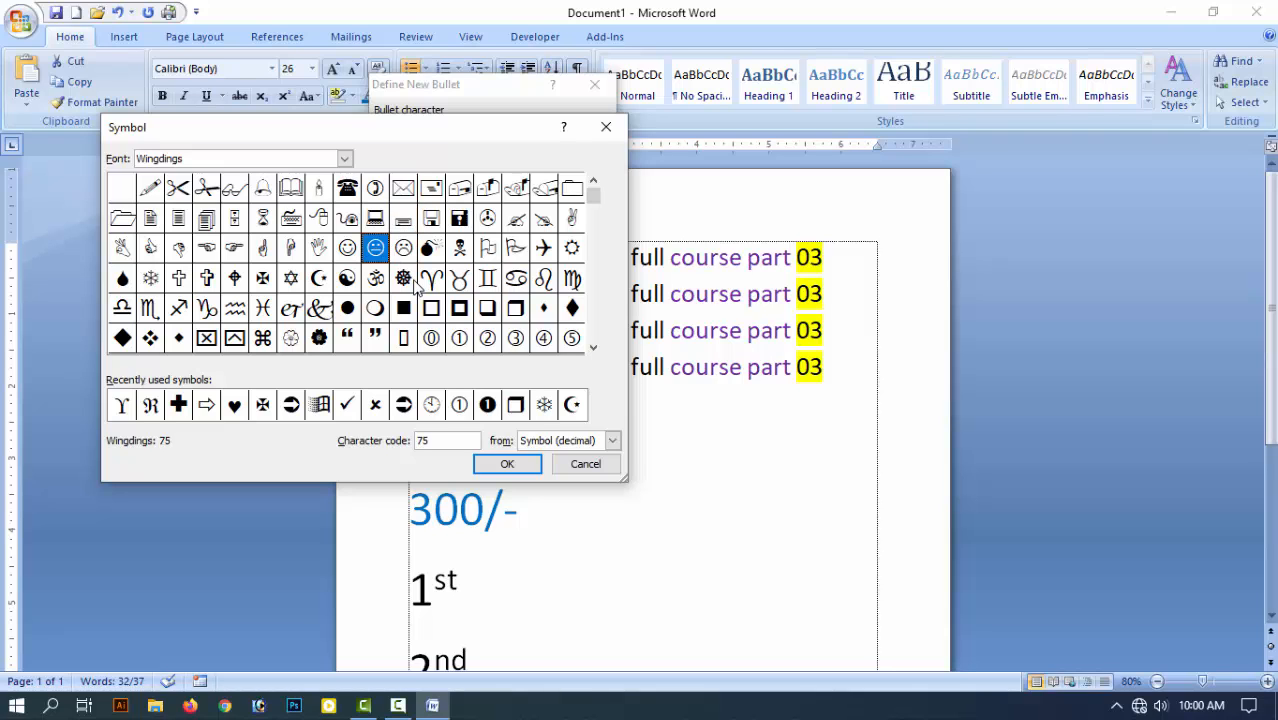
{"action": "key", "text": "Left"}
{"action": "key", "text": "Left"}
{"action": "key", "text": "Left"}
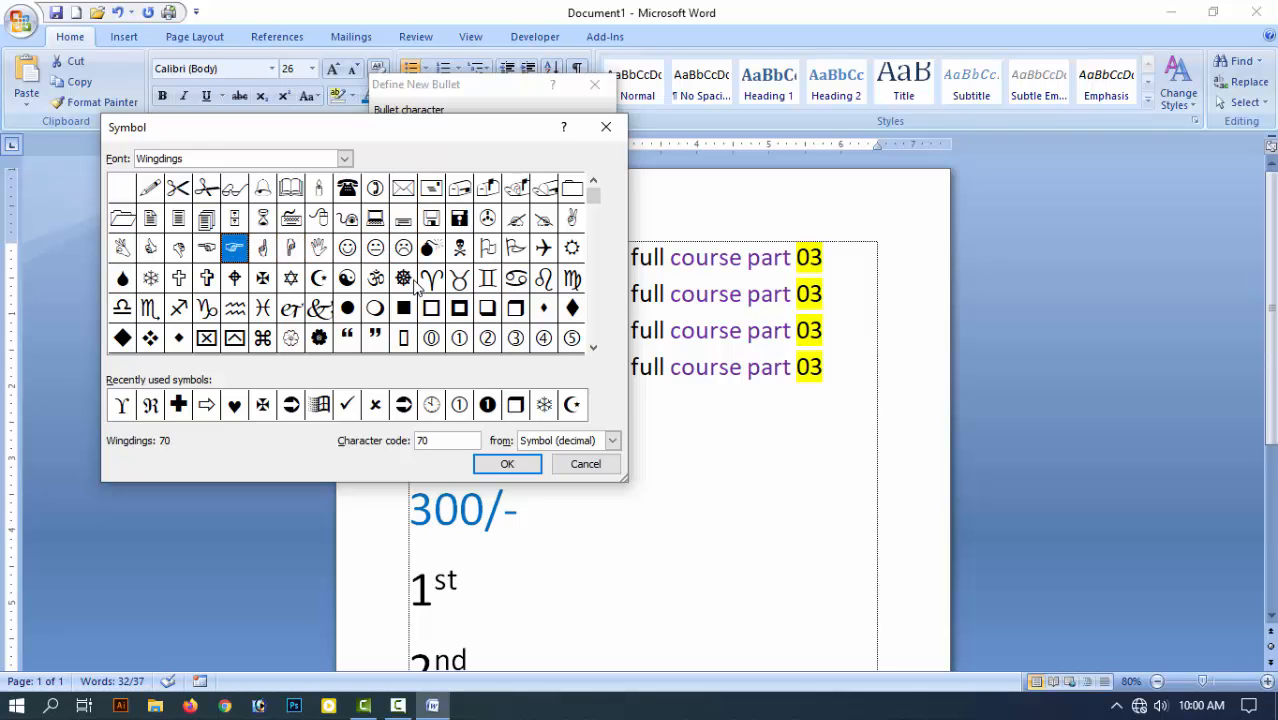
{"action": "key", "text": "Return"}
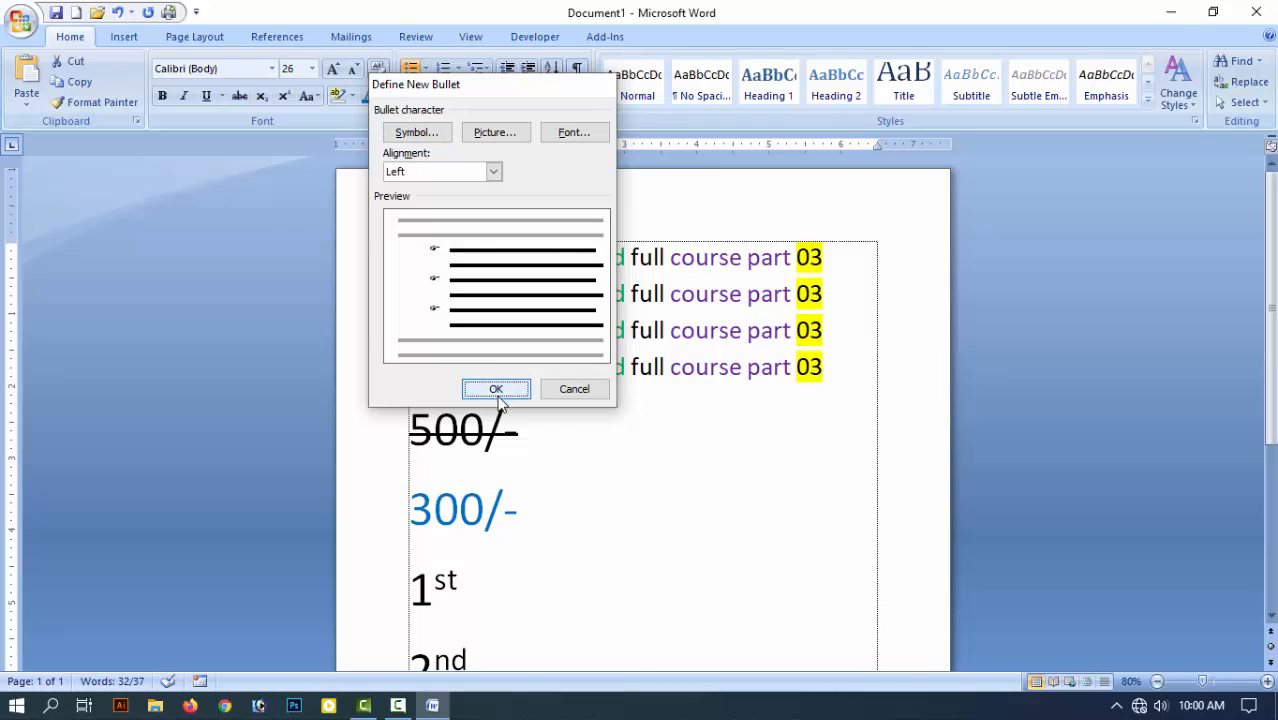
{"action": "left_click", "coordinate": [497, 392]}
Step: Import the portrait whose file name starts with 42510333 from the Pictures folder and apply it as the four title lines' picture bullet
{"action": "left_click", "coordinate": [426, 72]}
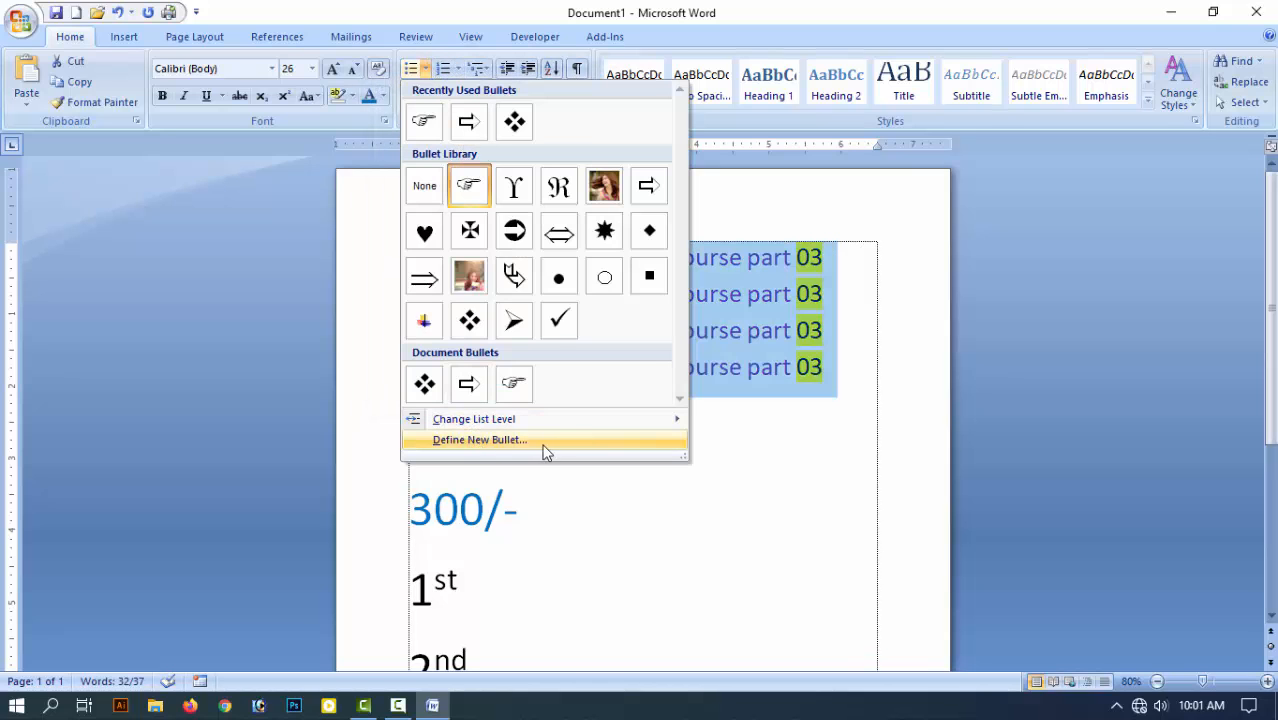
{"action": "left_click", "coordinate": [537, 441]}
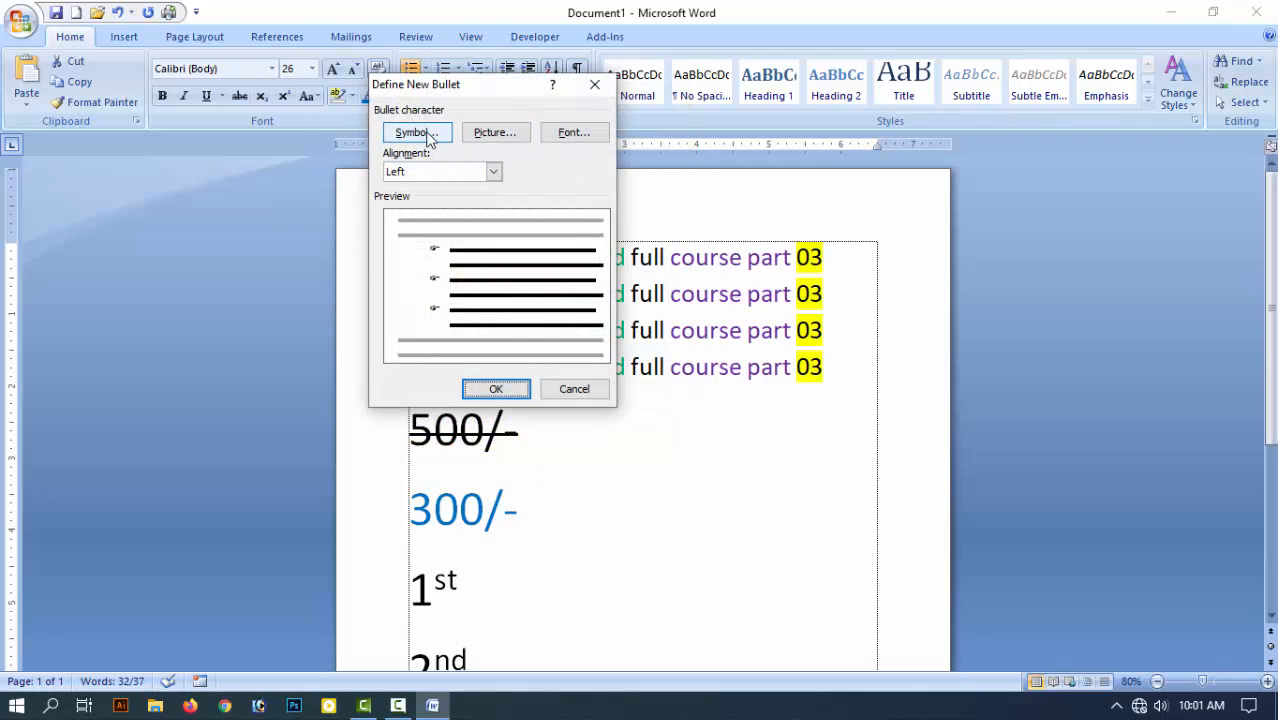
{"action": "left_click", "coordinate": [495, 132]}
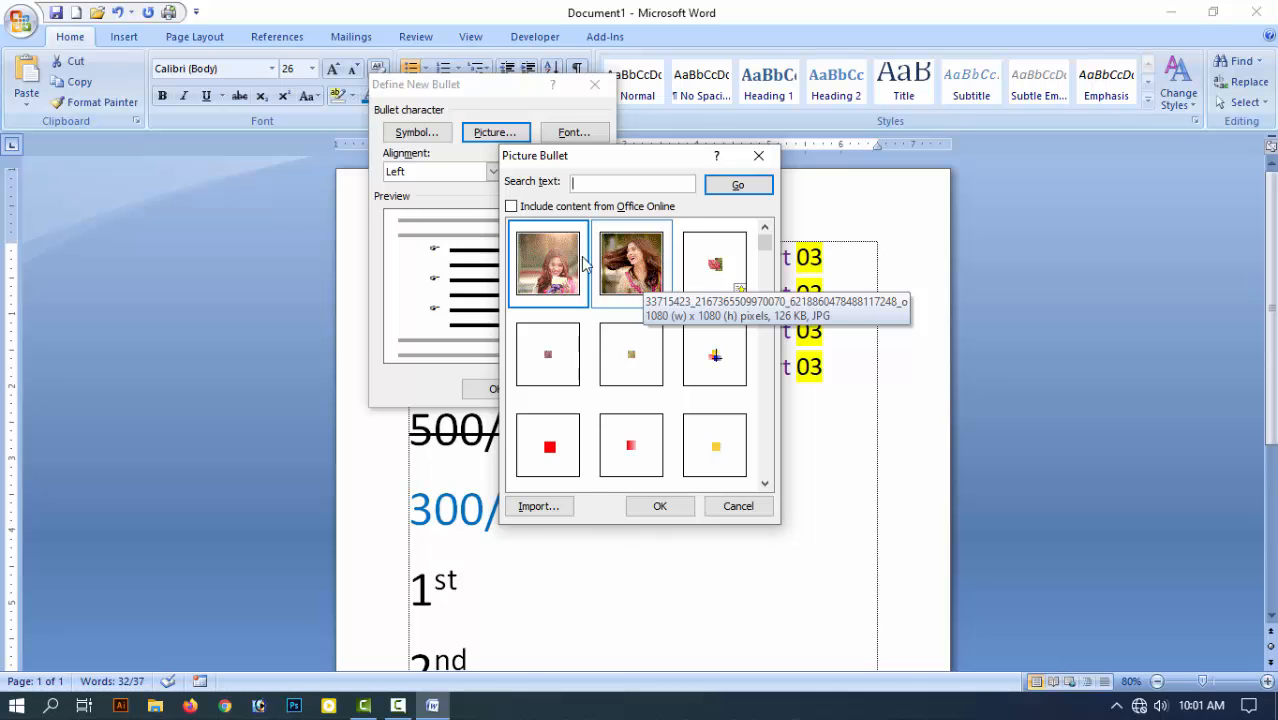
{"action": "left_click", "coordinate": [539, 507]}
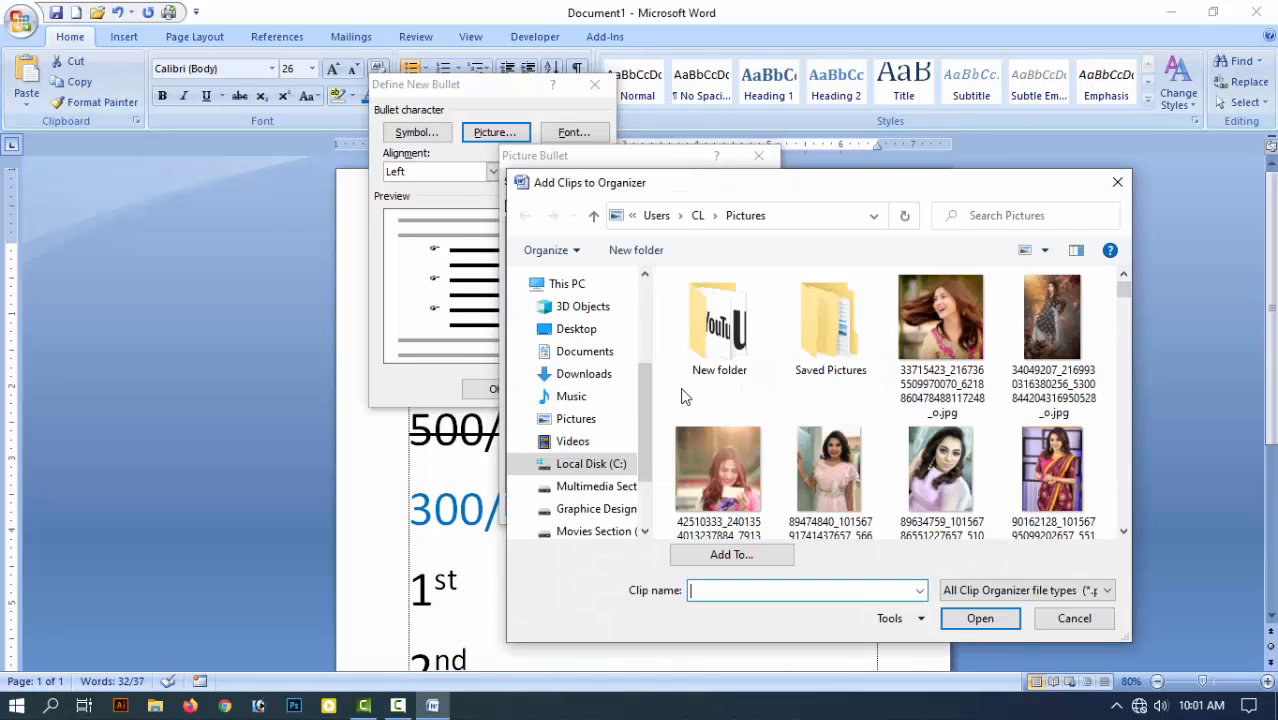
{"action": "left_click", "coordinate": [903, 415]}
{"action": "left_click", "coordinate": [829, 475]}
{"action": "left_click", "coordinate": [949, 461]}
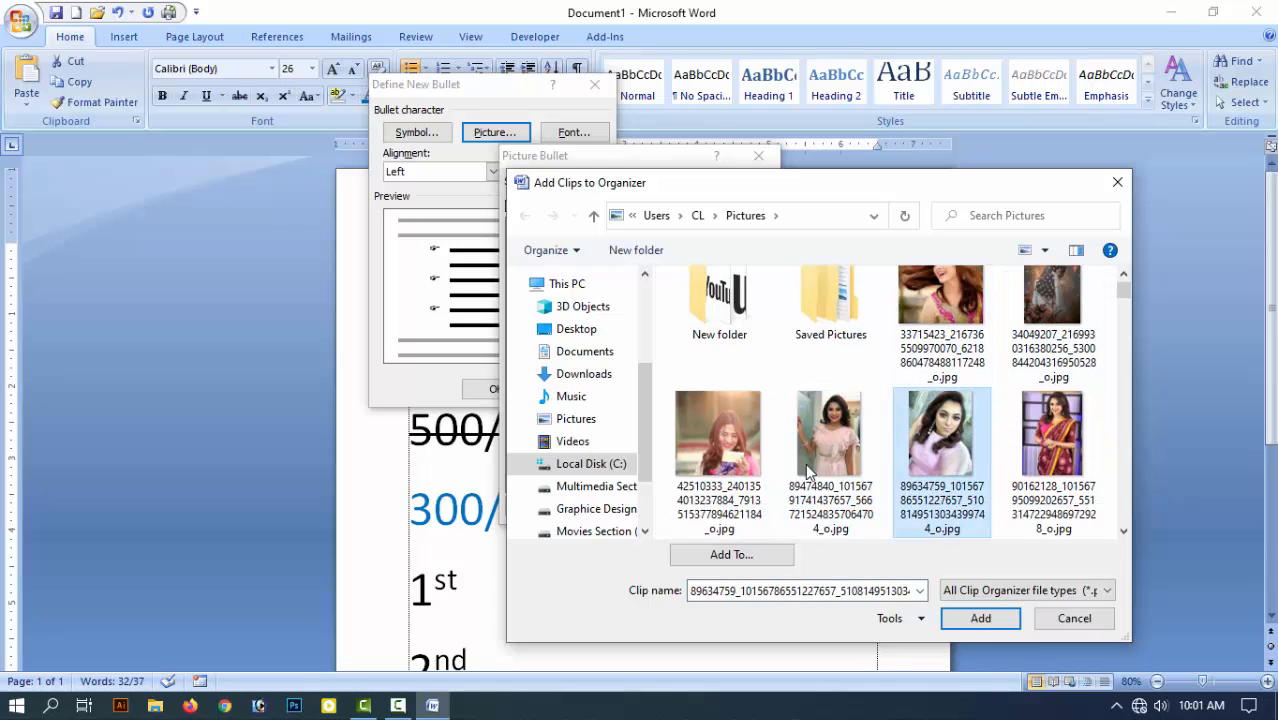
{"action": "double_click", "coordinate": [702, 458]}
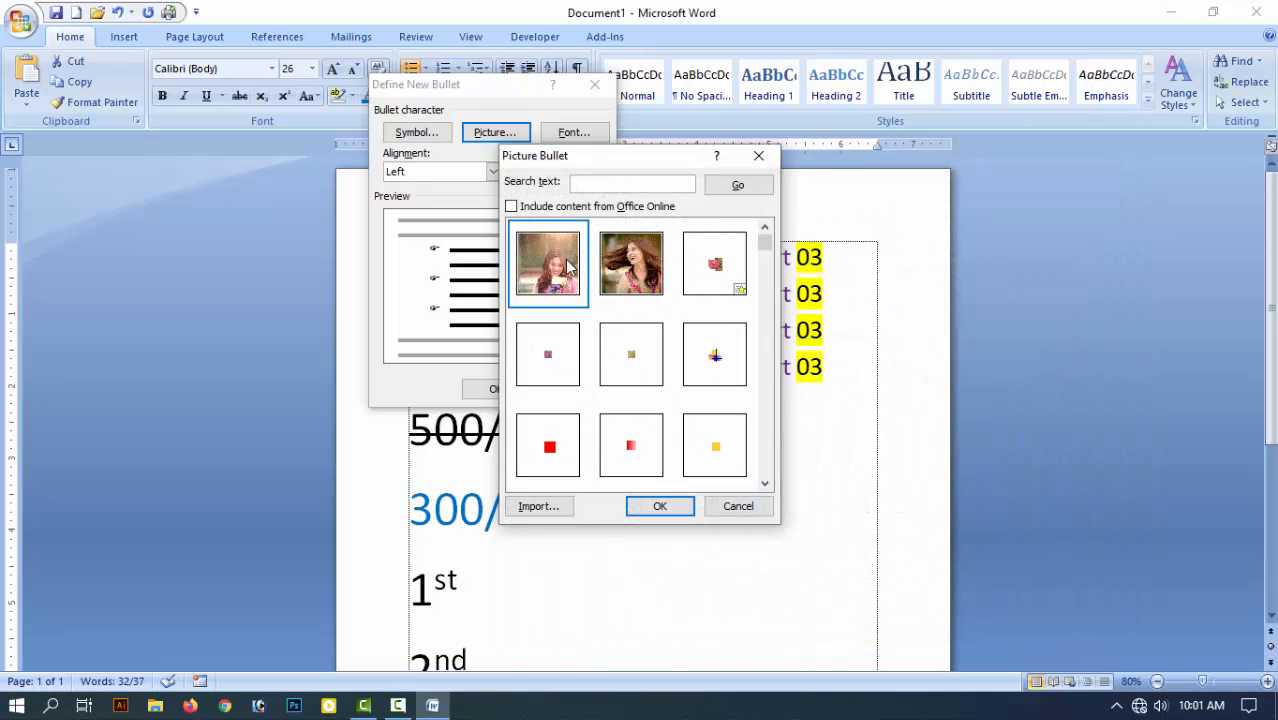
{"action": "left_click", "coordinate": [660, 506]}
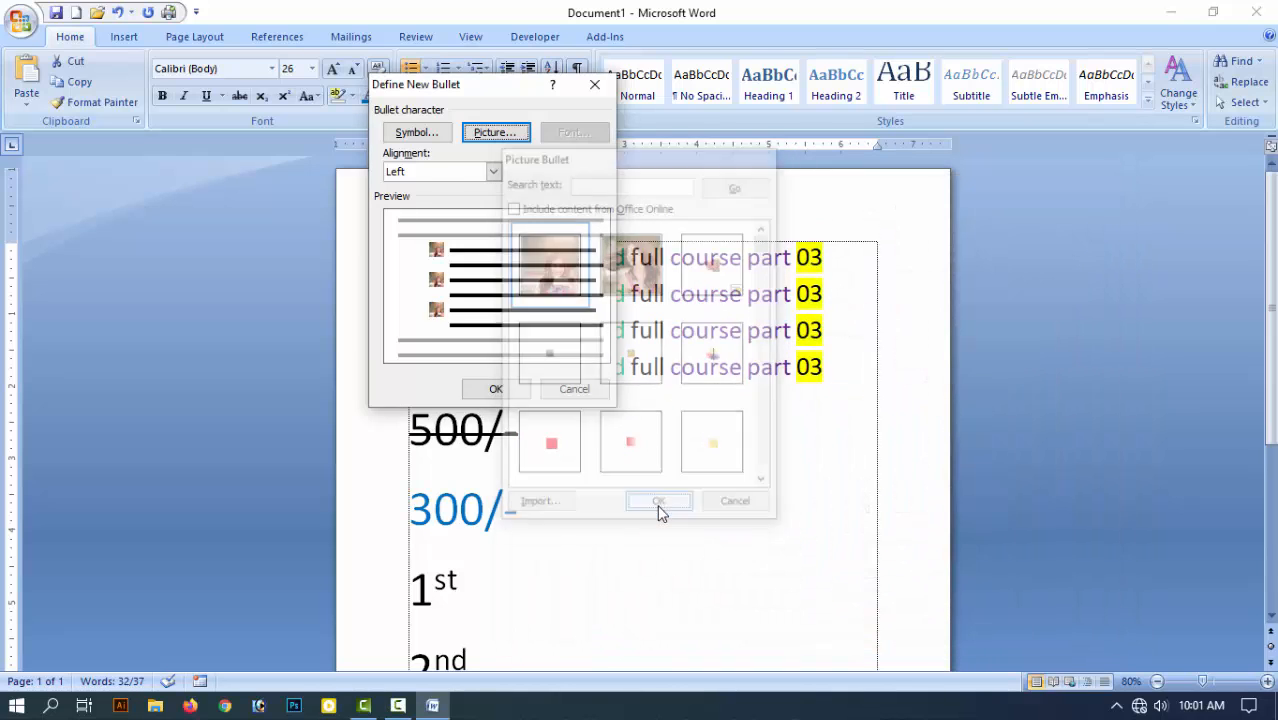
{"action": "left_click", "coordinate": [497, 390]}
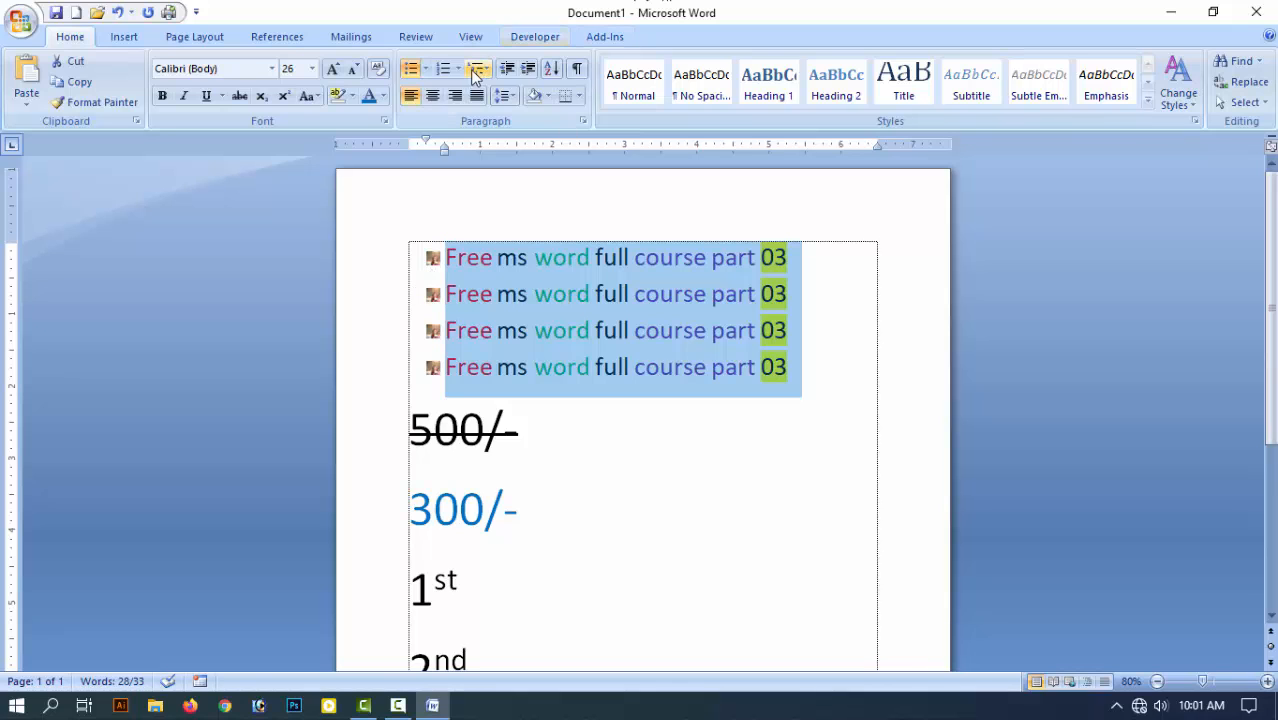
Step: Replace the bullets of the four title lines with the 1., 2., 3. numbering format
{"action": "left_click", "coordinate": [426, 69]}
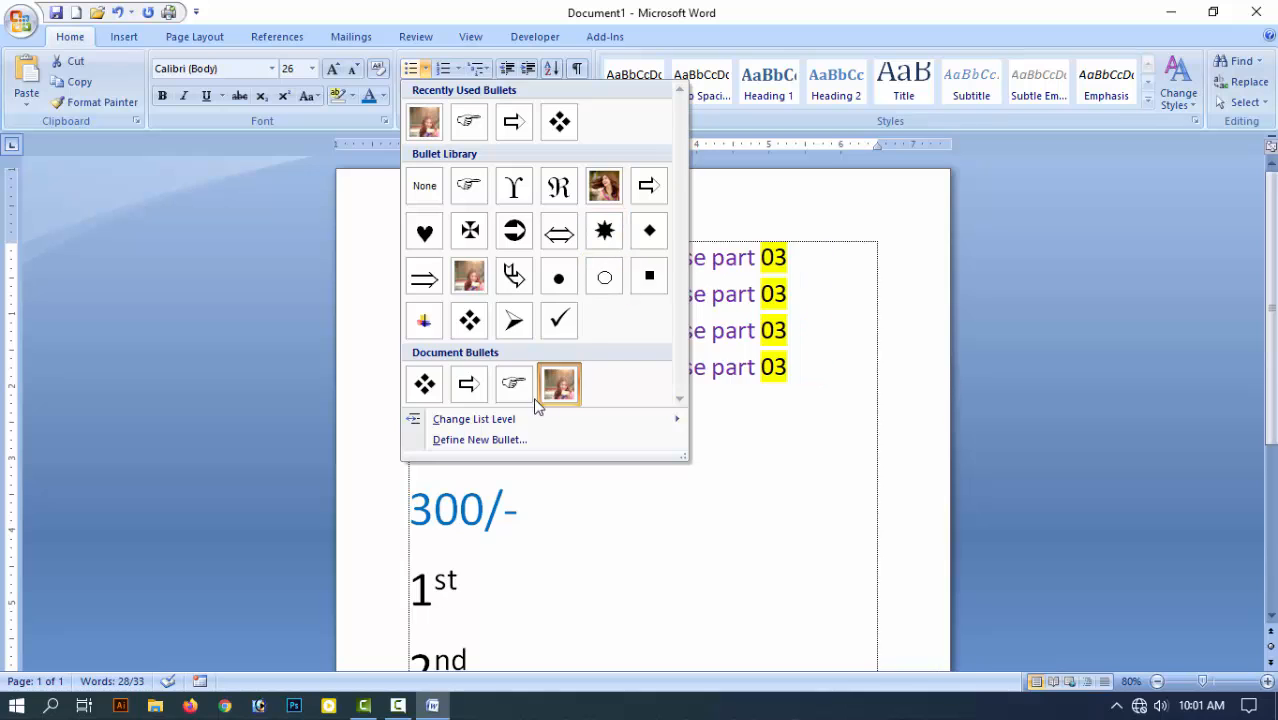
{"action": "left_click", "coordinate": [747, 177]}
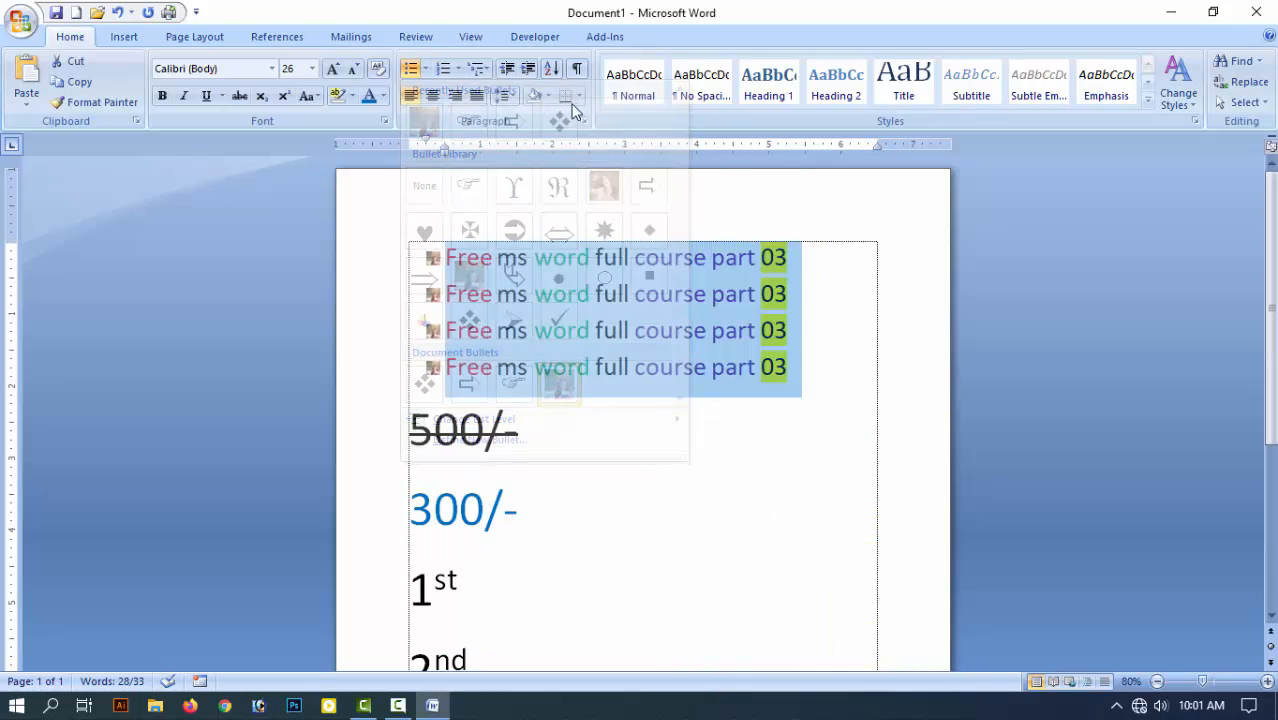
{"action": "left_click", "coordinate": [457, 68]}
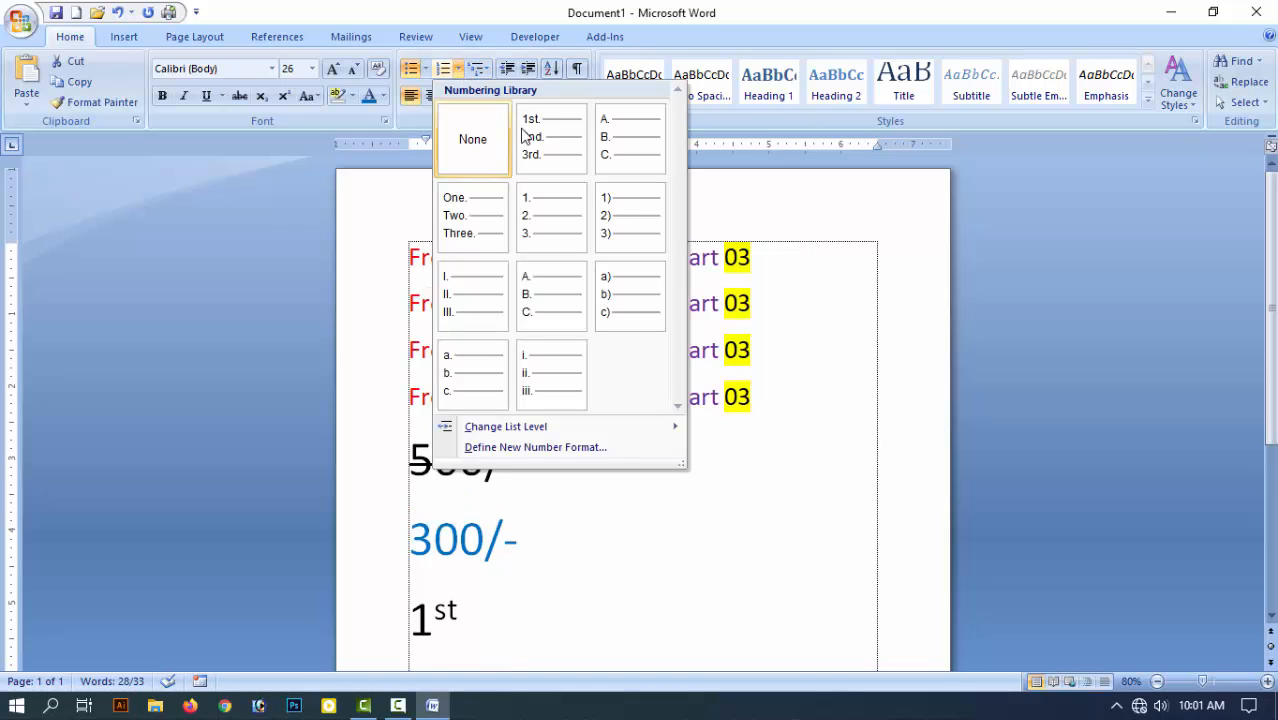
{"action": "left_click", "coordinate": [546, 212]}
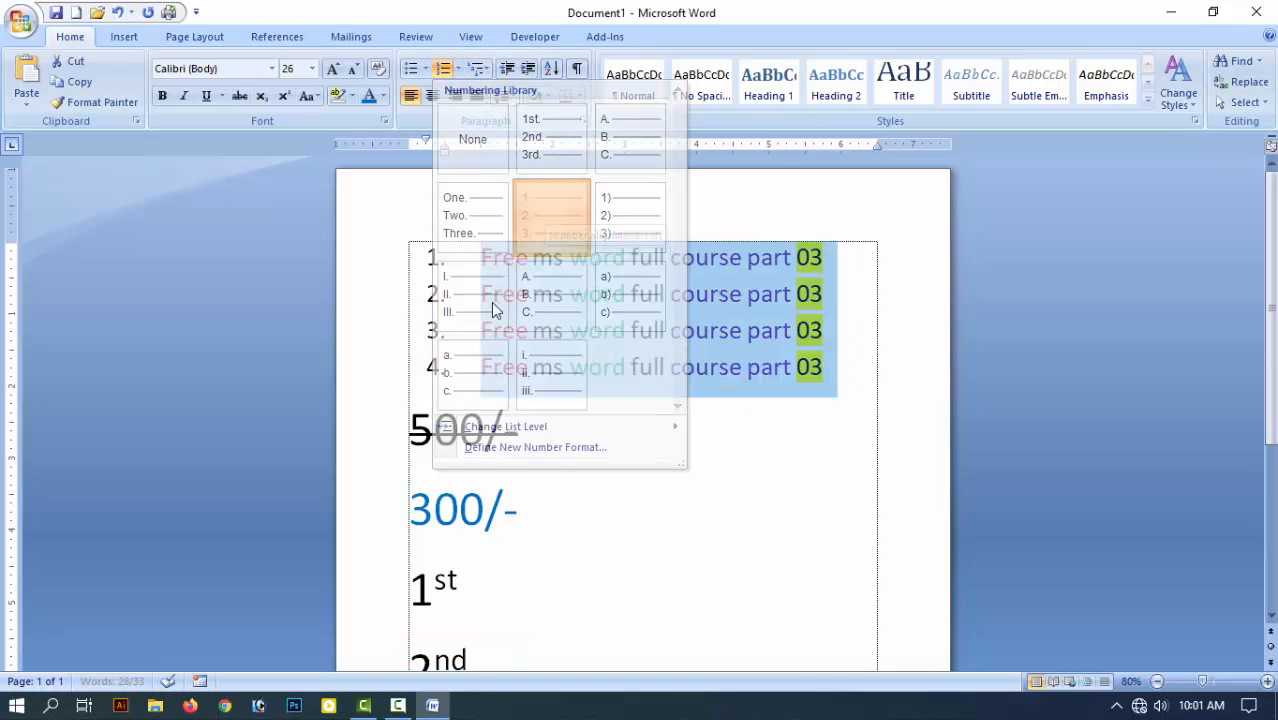
Step: Change the four title lines' numbering to the 1st., 2nd., 3rd. format, then to the One., Two., Three. format
{"action": "left_click", "coordinate": [483, 76]}
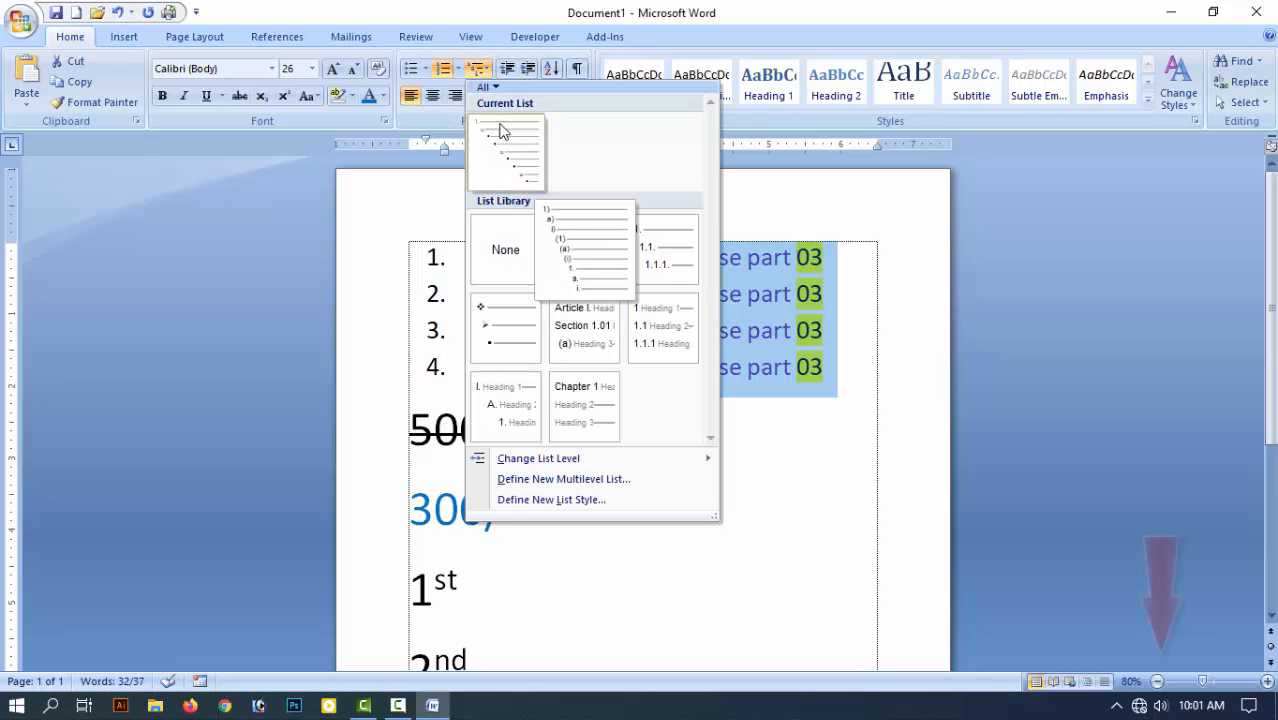
{"action": "left_click", "coordinate": [457, 68]}
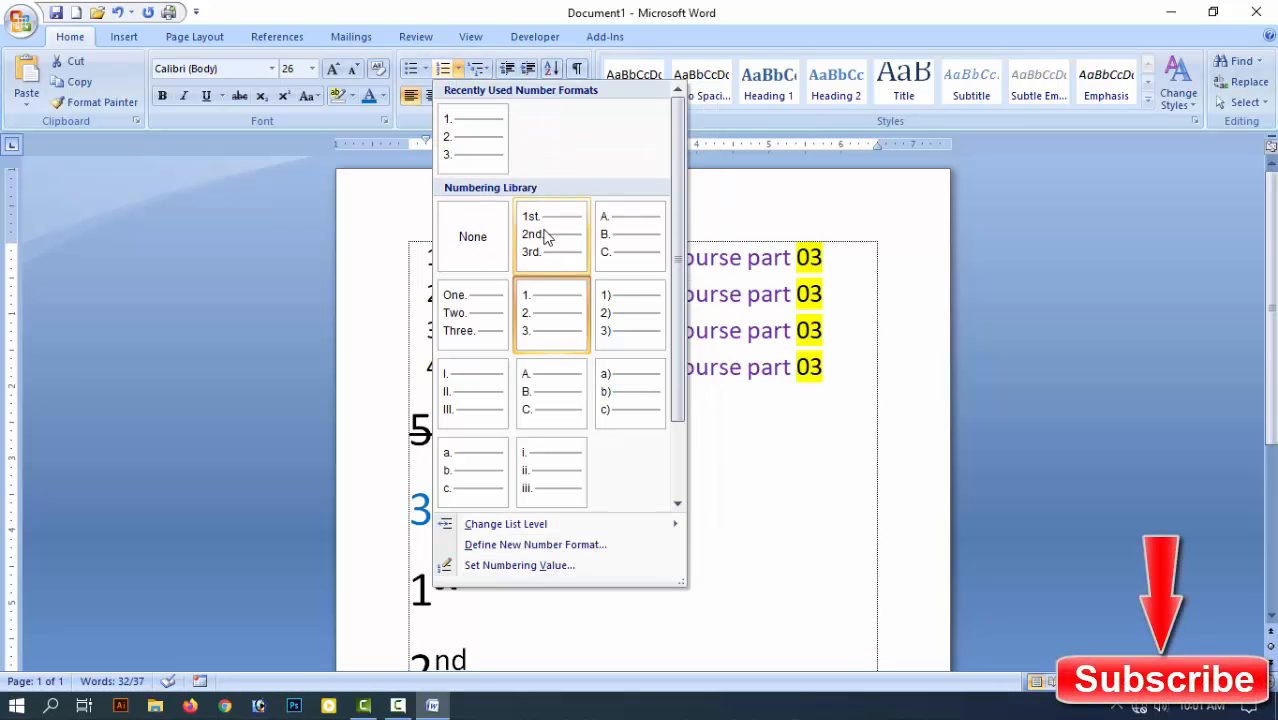
{"action": "left_click", "coordinate": [540, 236]}
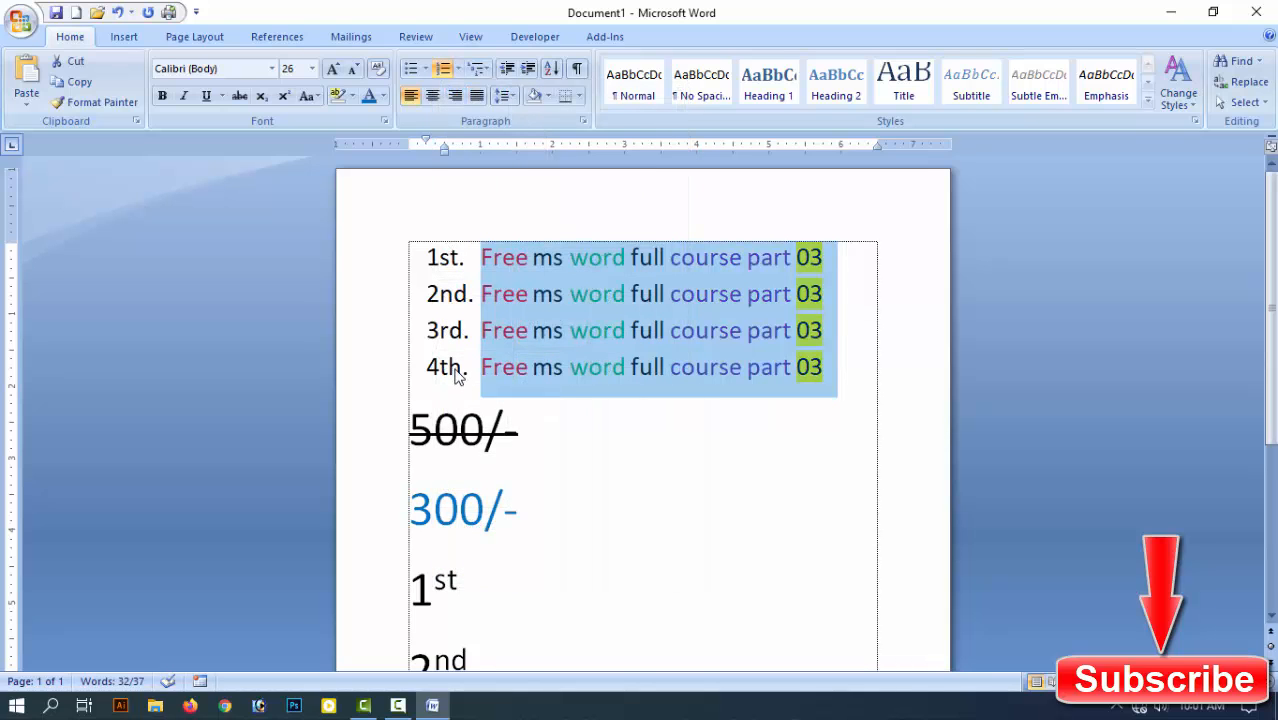
{"action": "left_click", "coordinate": [459, 69]}
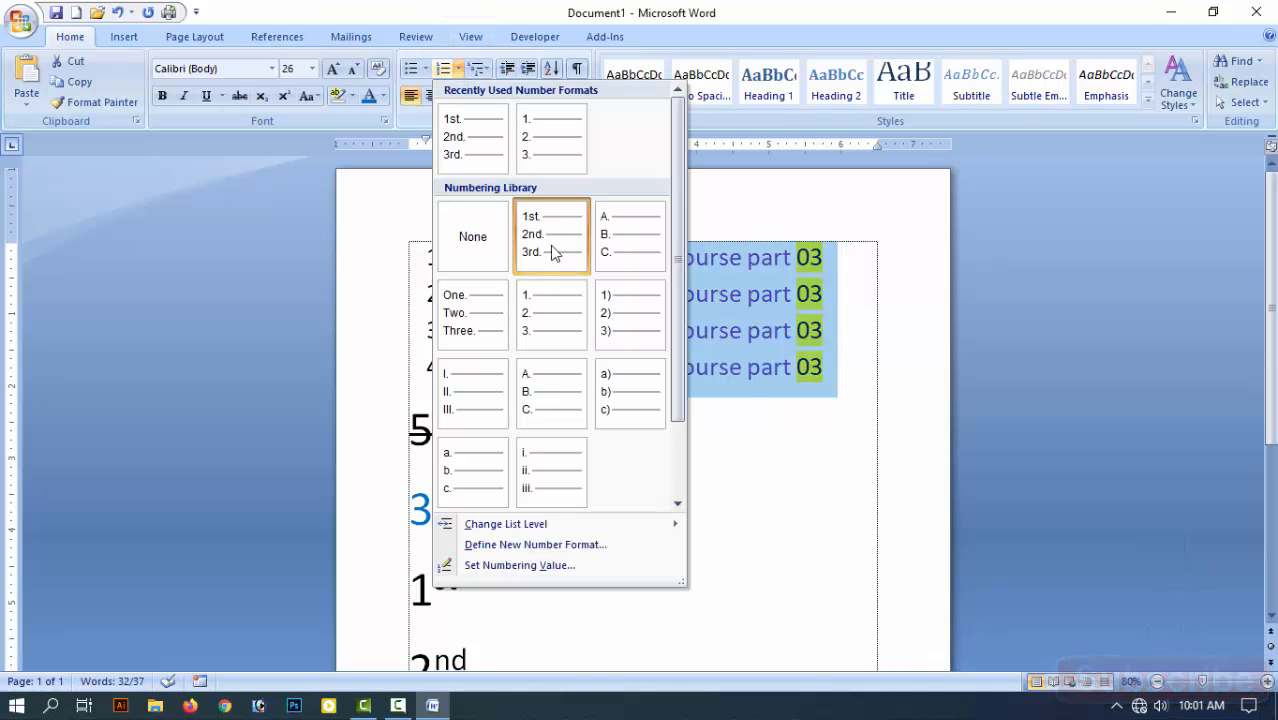
{"action": "left_click", "coordinate": [479, 308]}
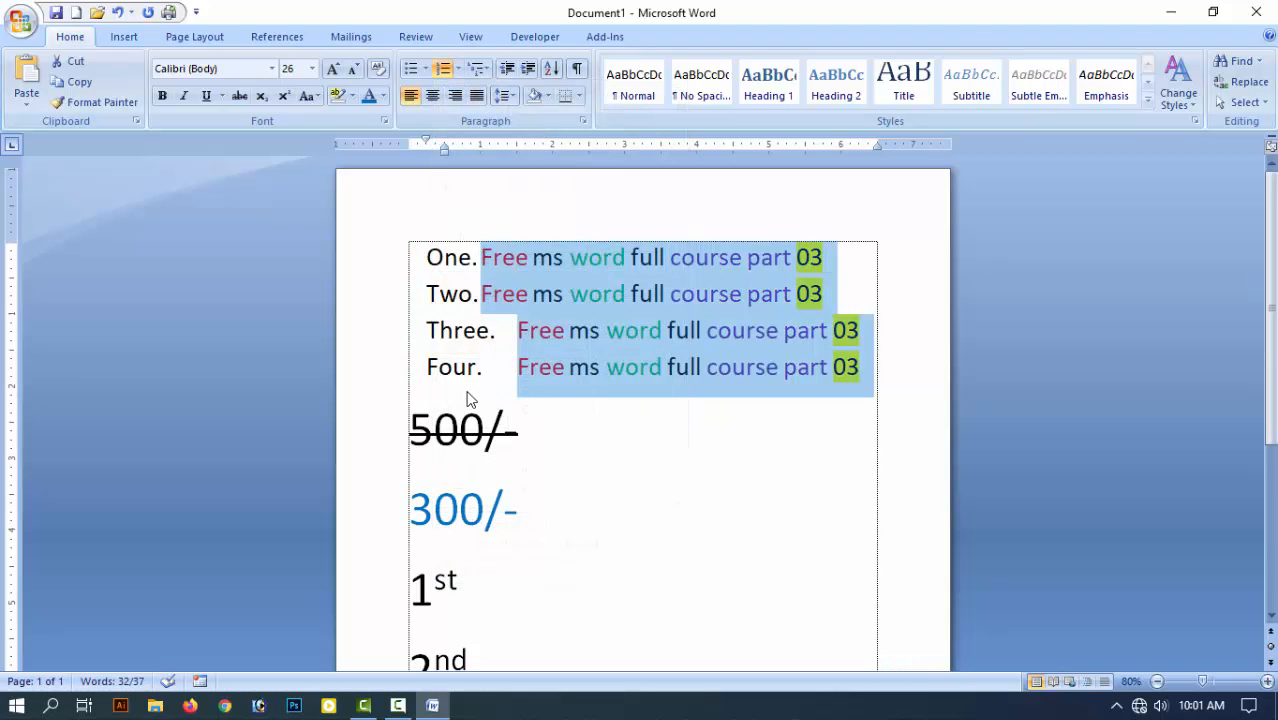
Step: Switch the four title lines' numbering to lowercase Roman i., ii., iii., then to uppercase Roman I., II., III
{"action": "left_click", "coordinate": [457, 70]}
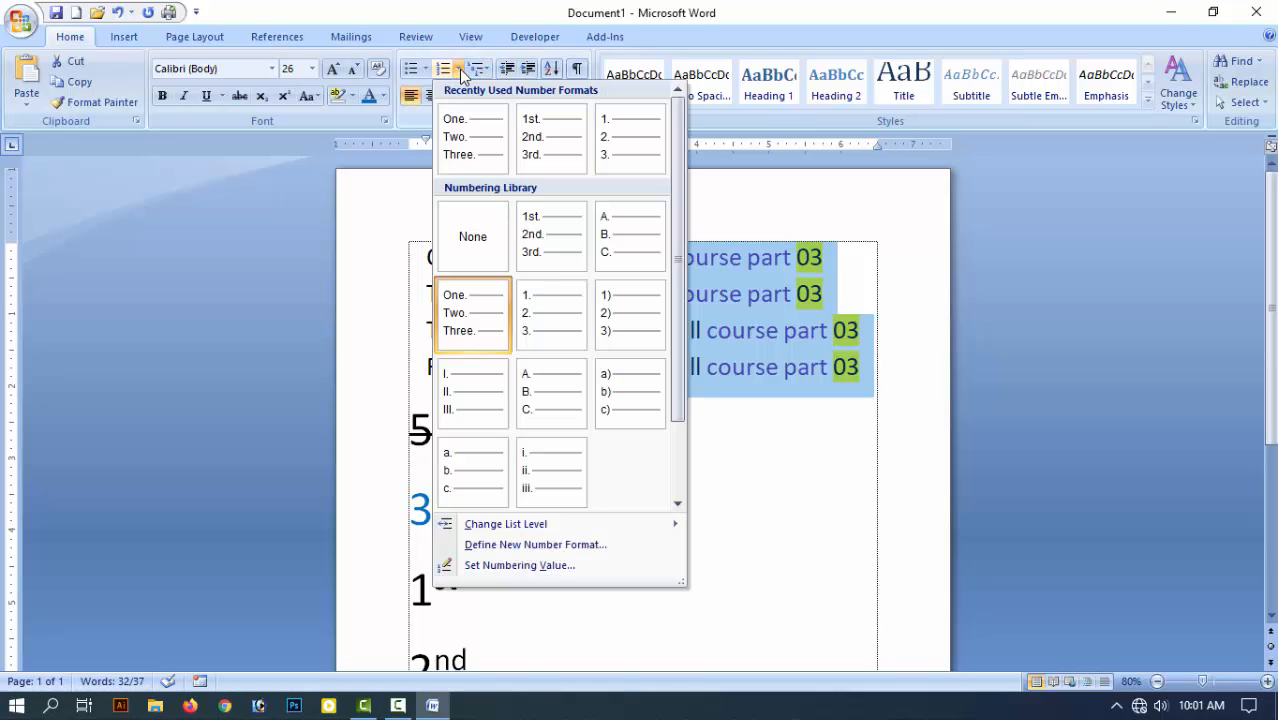
{"action": "left_click", "coordinate": [530, 484]}
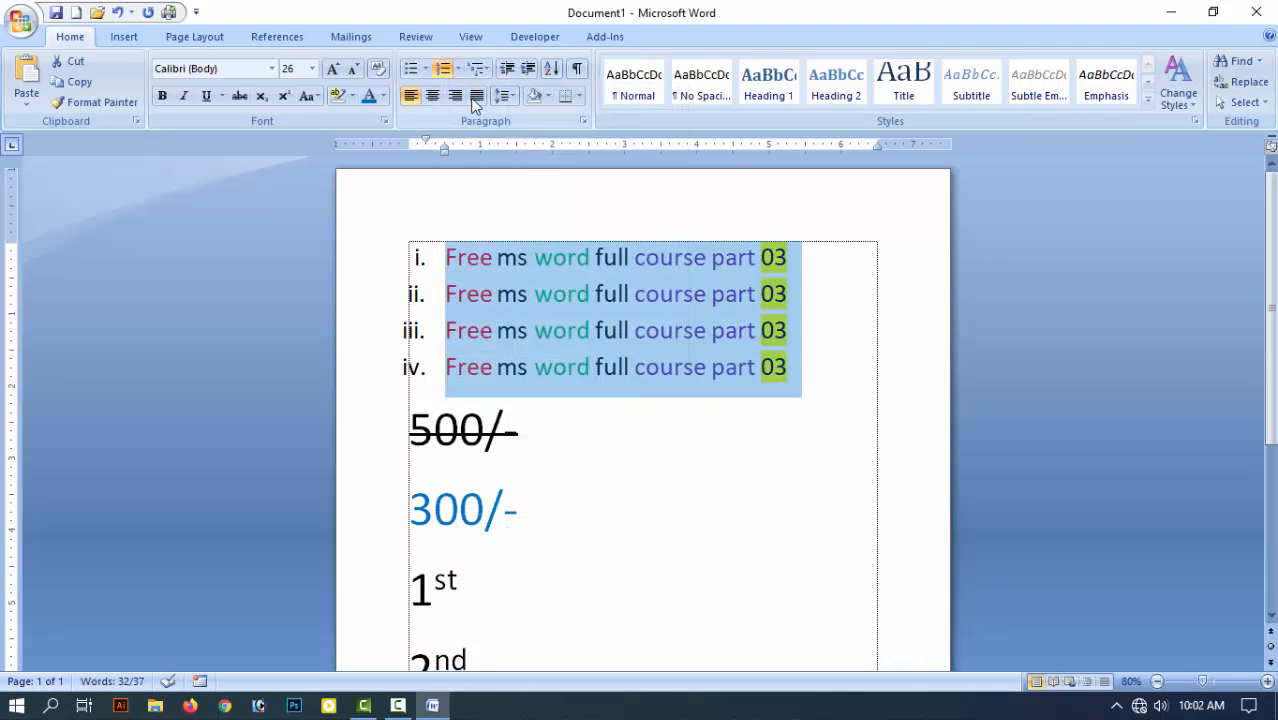
{"action": "left_click", "coordinate": [457, 70]}
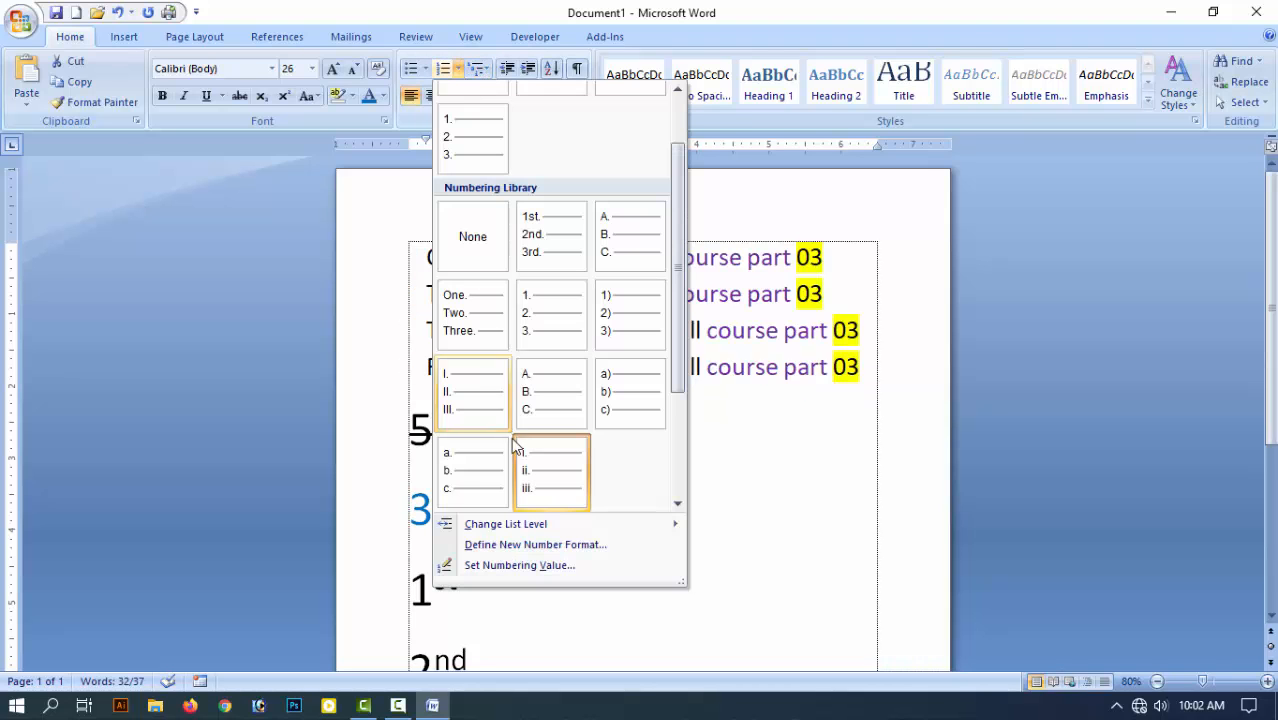
{"action": "left_click", "coordinate": [470, 387]}
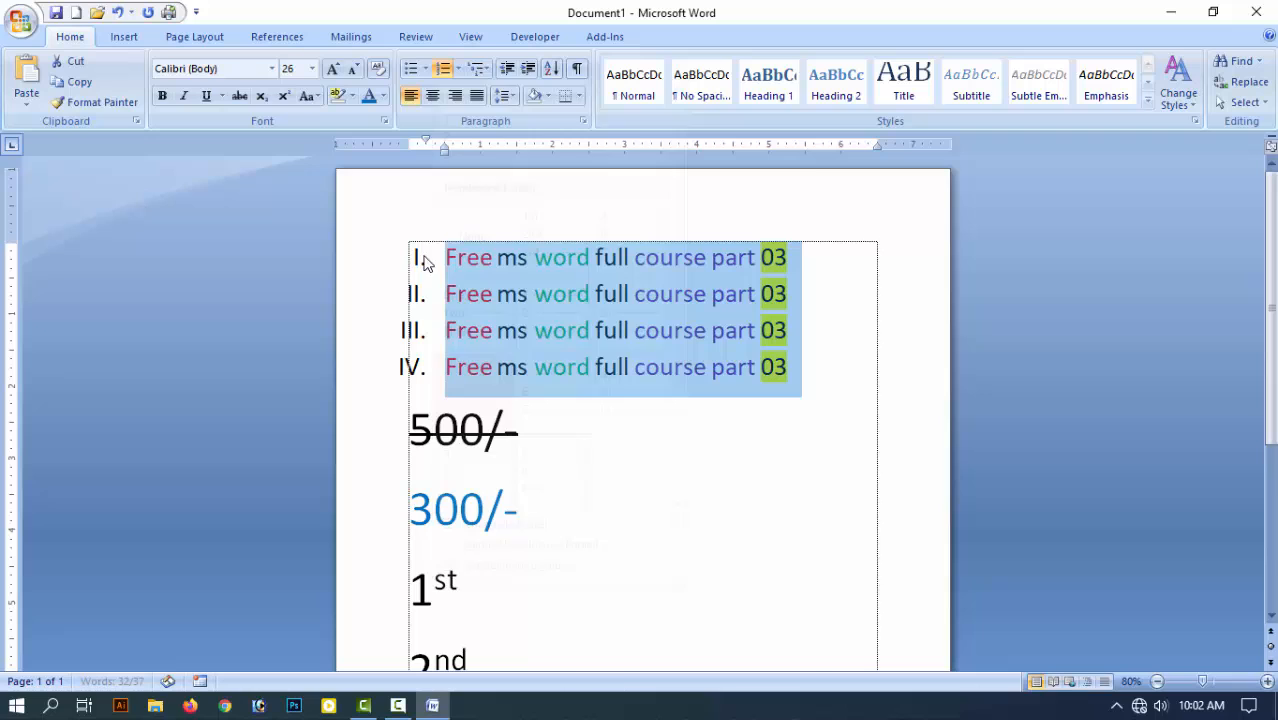
Step: Renumber the four title lines with the A., B., C. format, then with the 1), 2), 3) format
{"action": "left_click", "coordinate": [457, 69]}
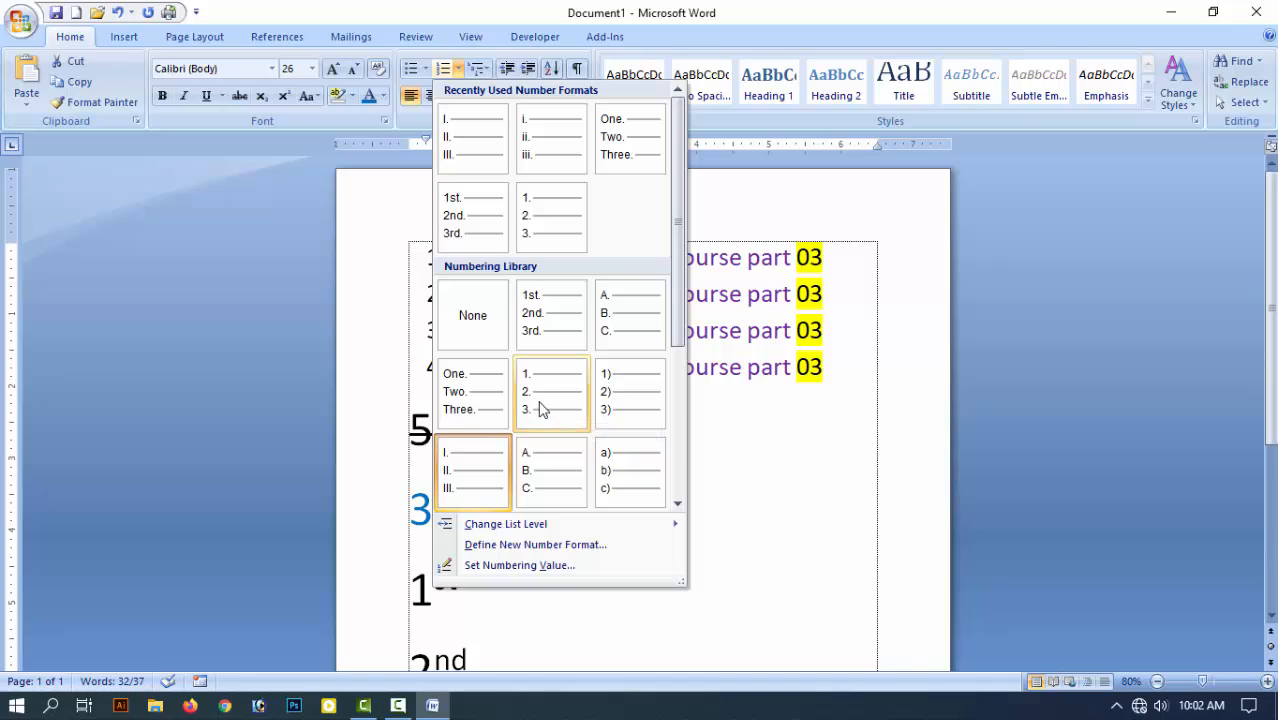
{"action": "left_click", "coordinate": [614, 320]}
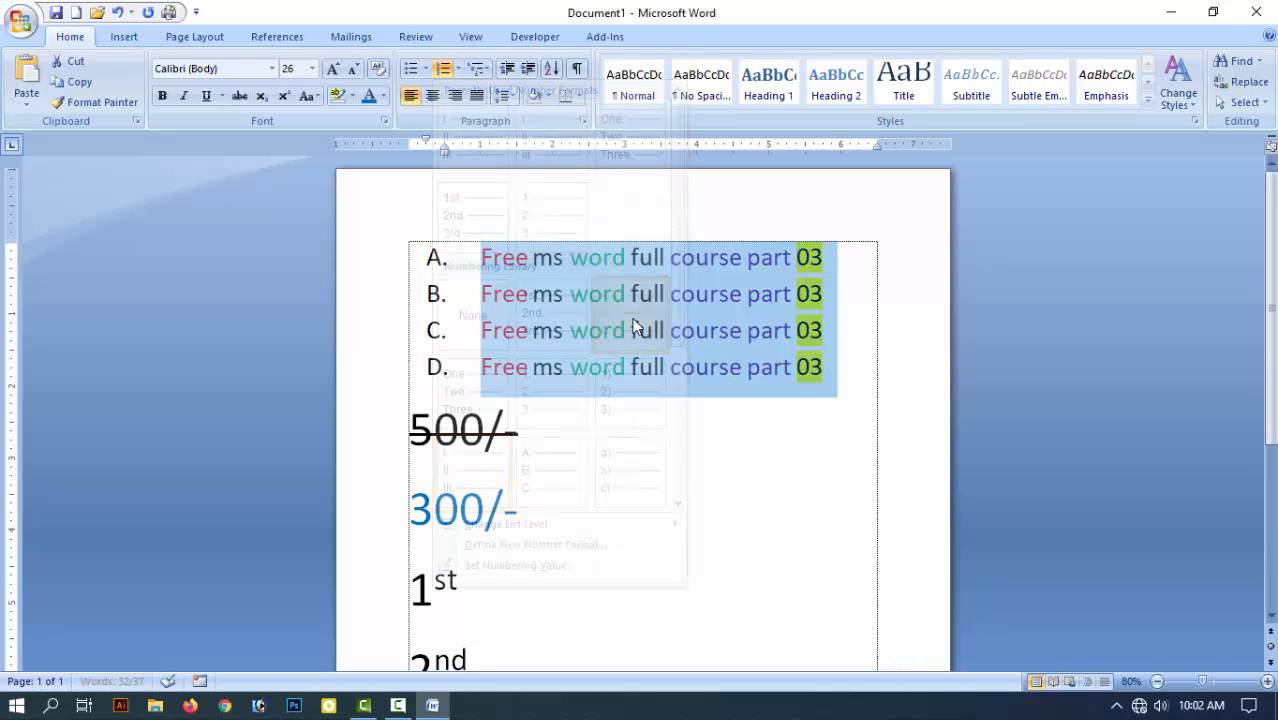
{"action": "left_click", "coordinate": [458, 69]}
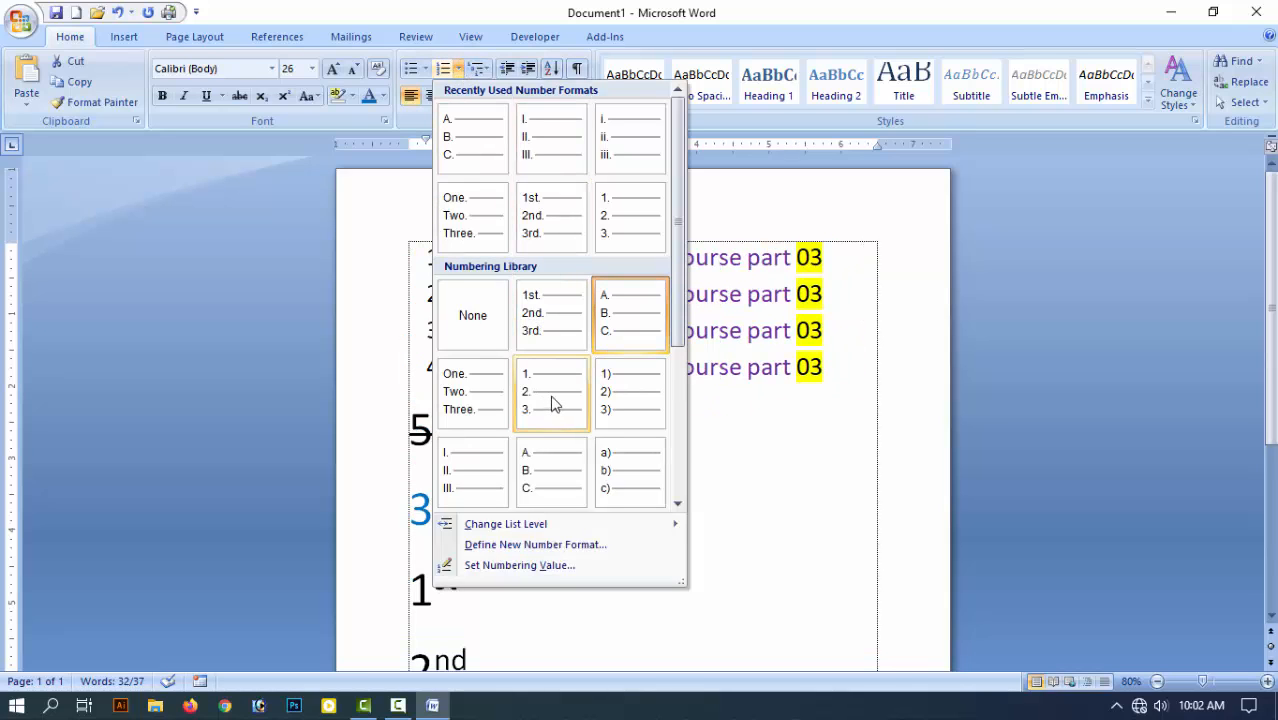
{"action": "left_click", "coordinate": [611, 400]}
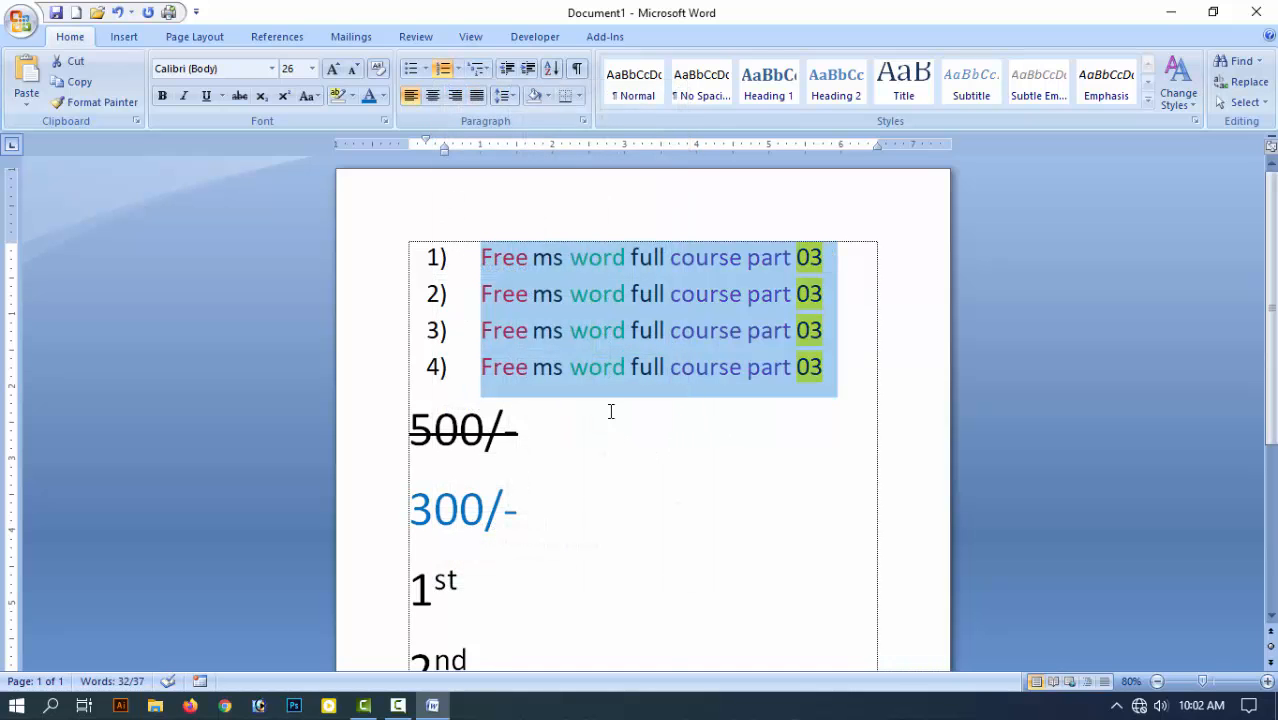
Step: Continue the numbered list below the fourth title line with the items "oiuouiuioyiy", ";ikpoiojouoi" and "[piopiikopuiopiuoiuiy"
{"action": "left_click", "coordinate": [844, 366]}
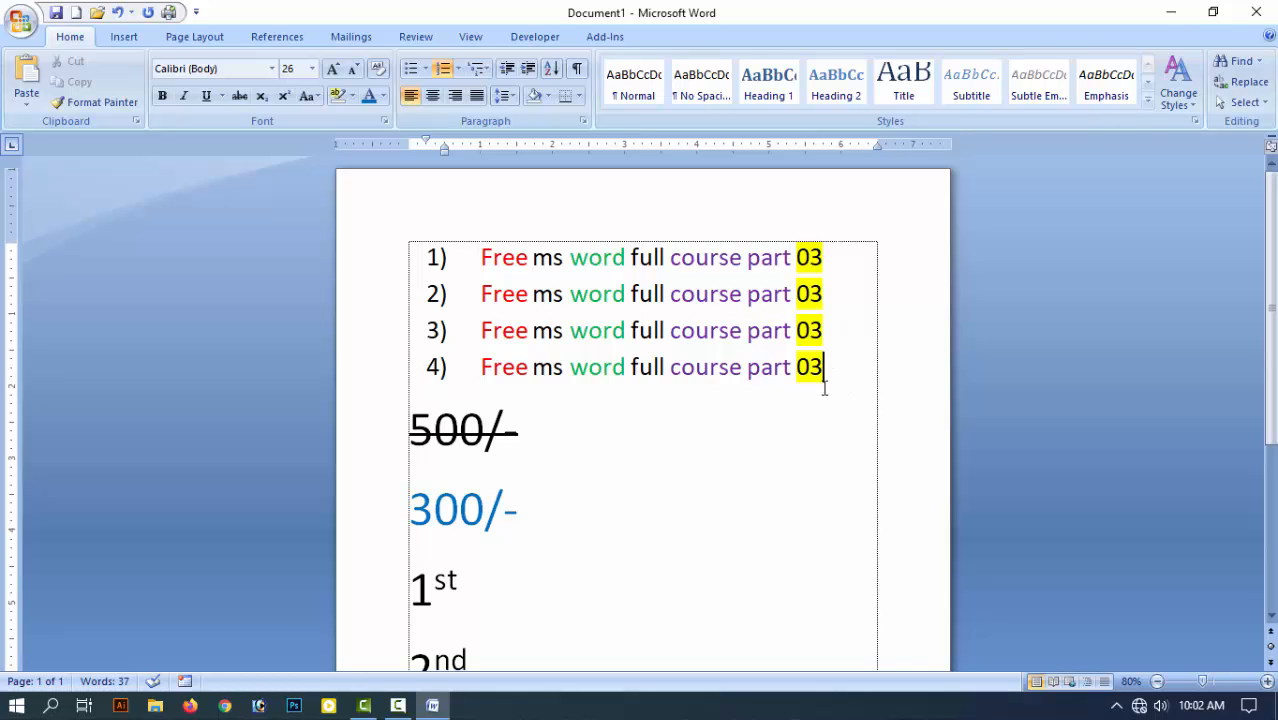
{"action": "key", "text": "Return"}
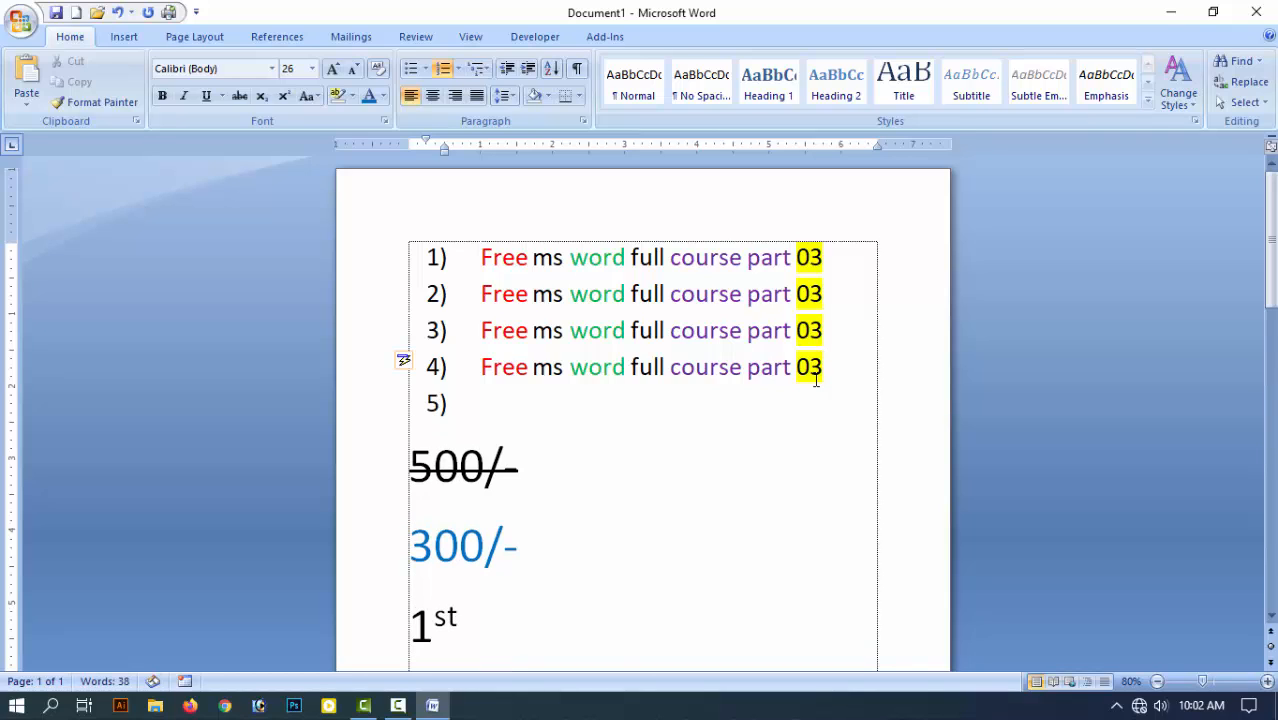
{"action": "type", "text": "oiuouiuioyiy"}
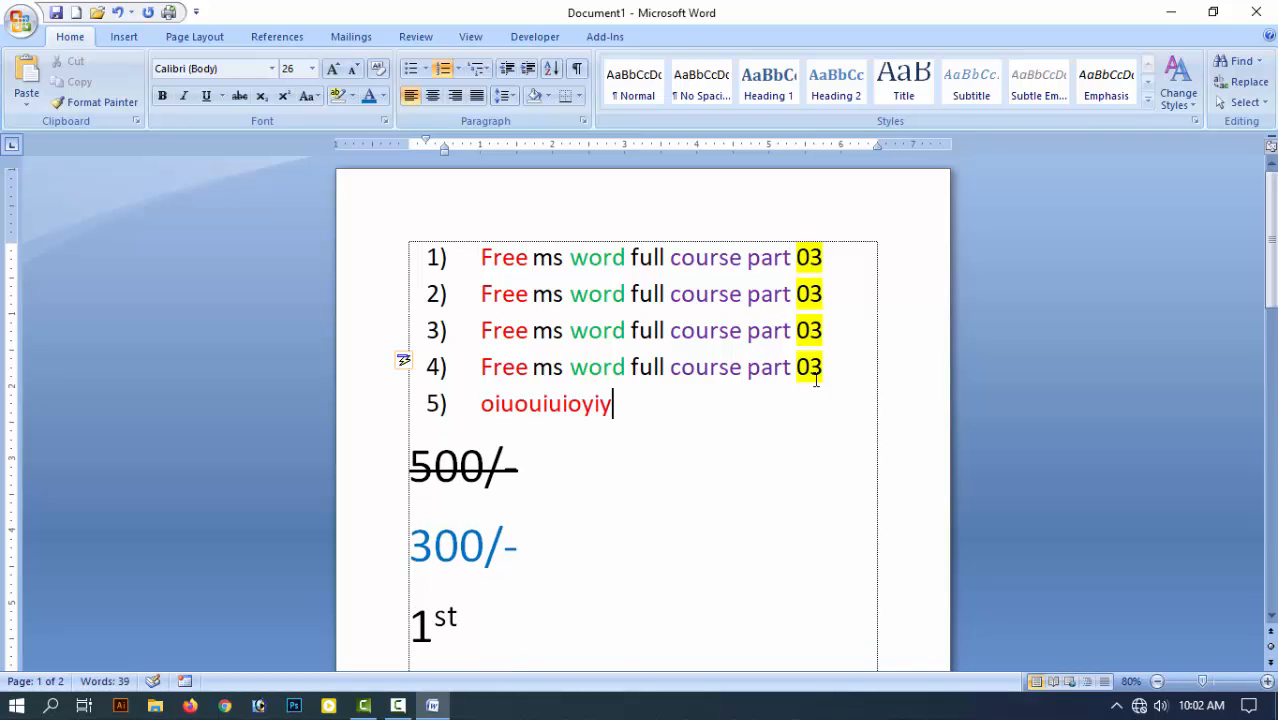
{"action": "key", "text": "Return"}
{"action": "type", "text": ";ikpoiojouoi"}
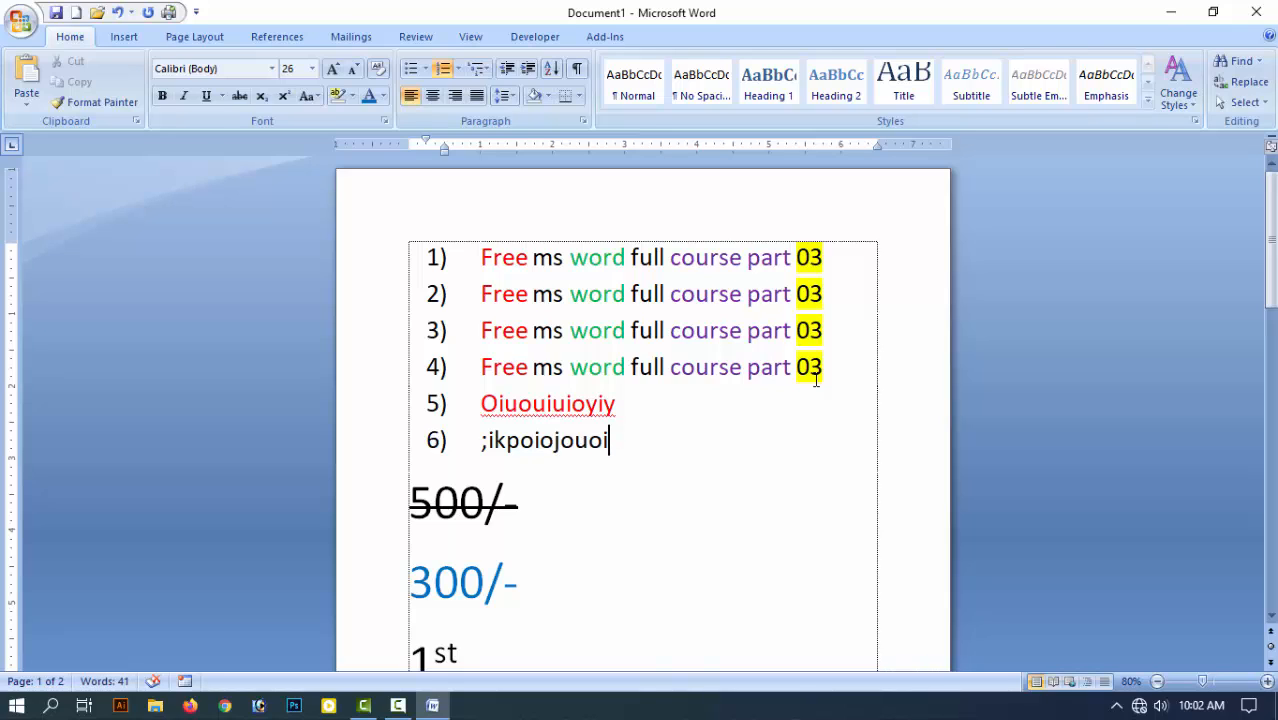
{"action": "key", "text": "Return"}
{"action": "type", "text": "[piopiikop"}
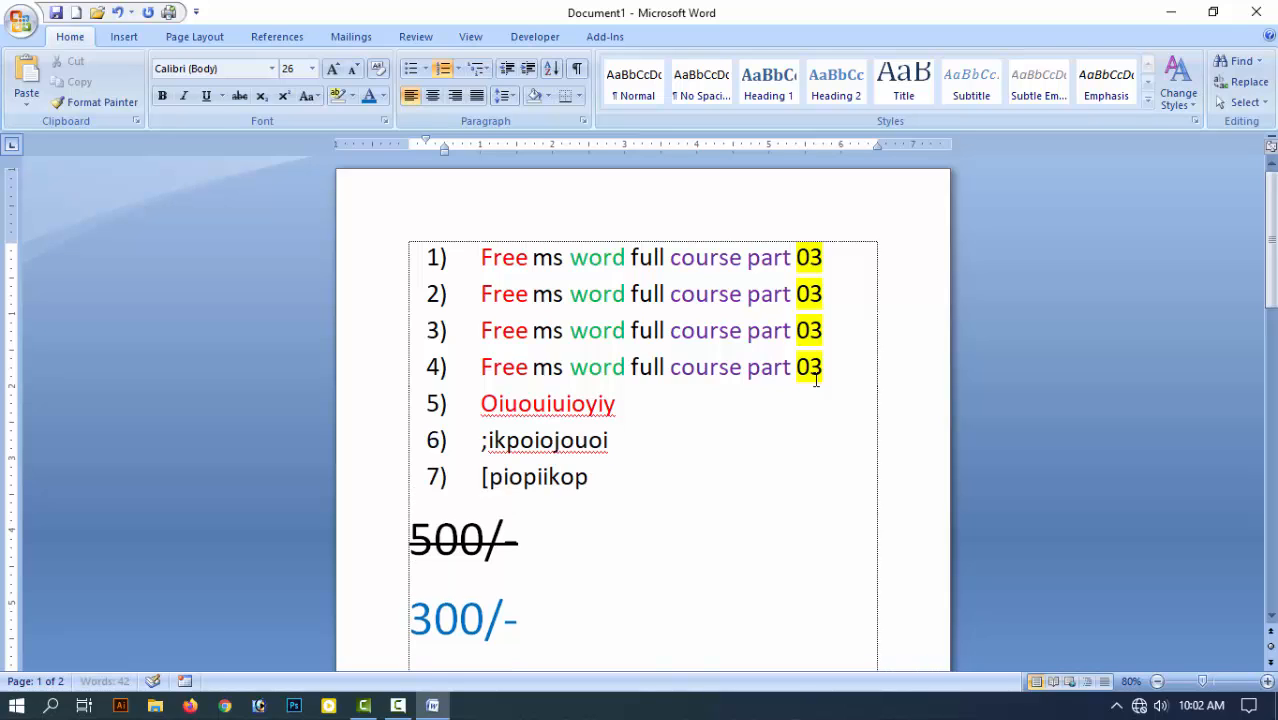
{"action": "type", "text": "uiopiuoiuiy"}
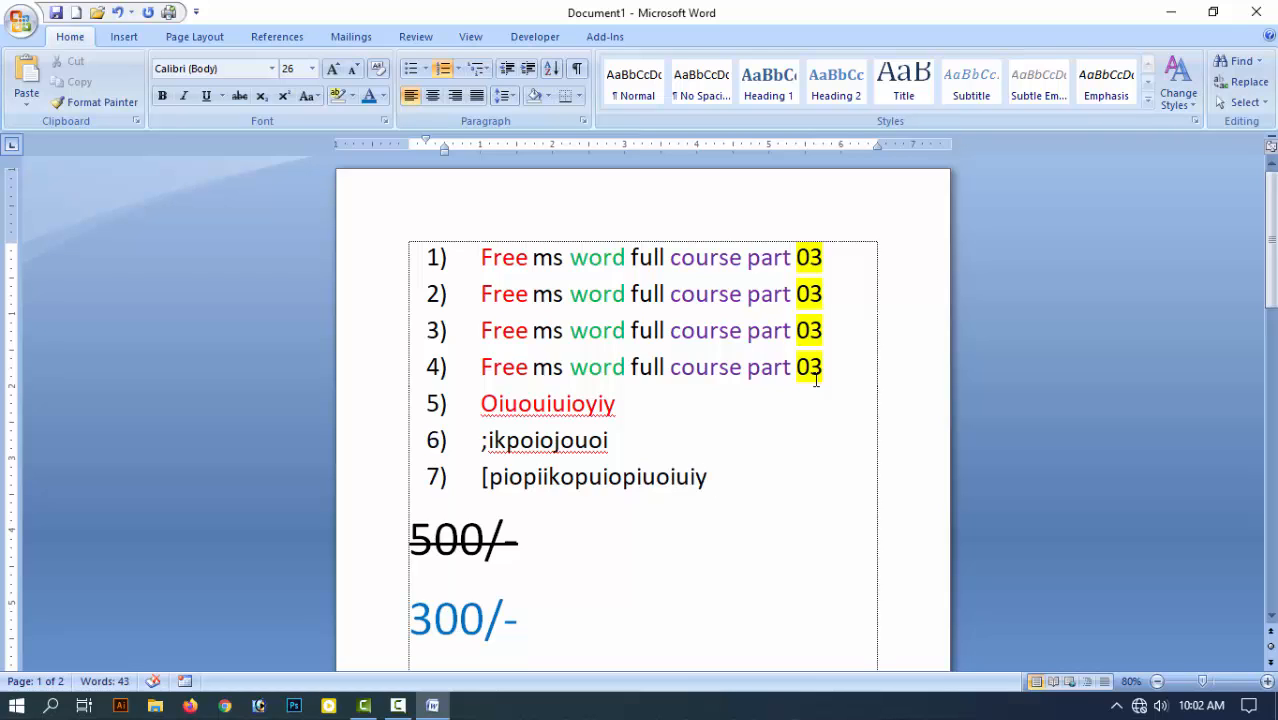
Step: End the numbered list after item 7 and add the unnumbered lines "lkoj" and ";lkil" below it, followed by an empty line
{"action": "key", "text": "Return"}
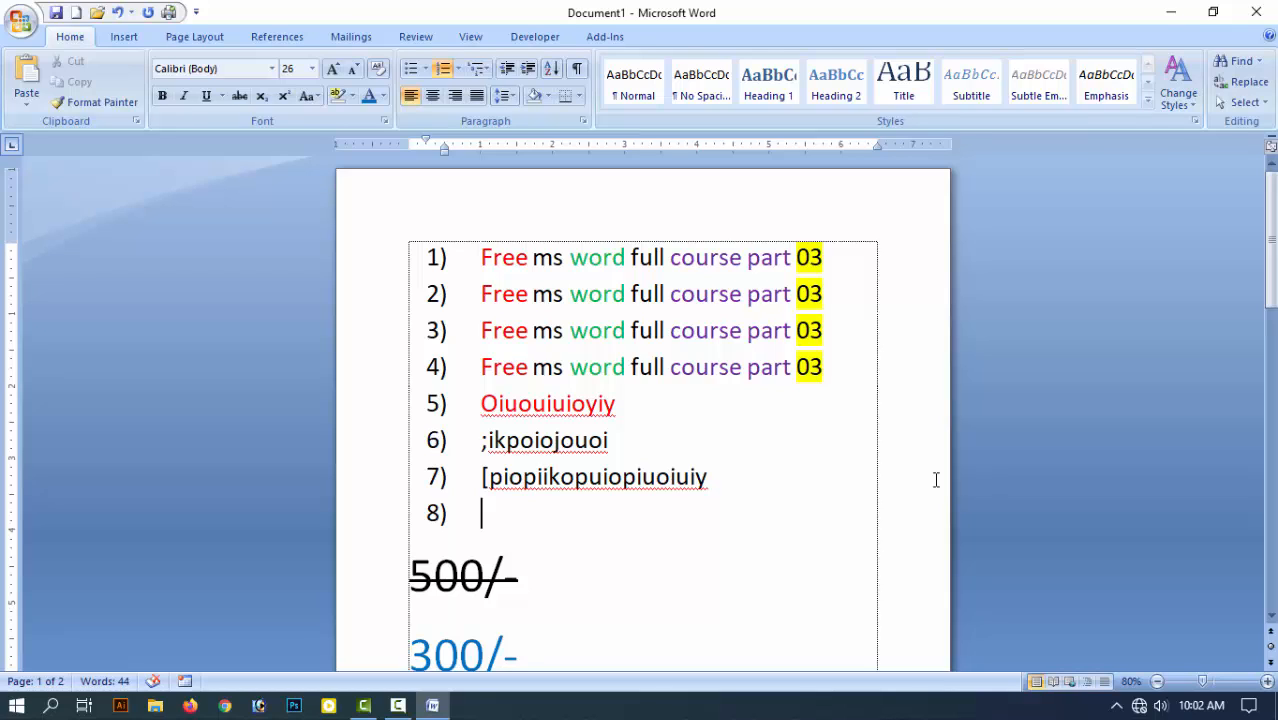
{"action": "key", "text": "BackSpace"}
{"action": "key", "text": "BackSpace"}
{"action": "key", "text": "BackSpace"}
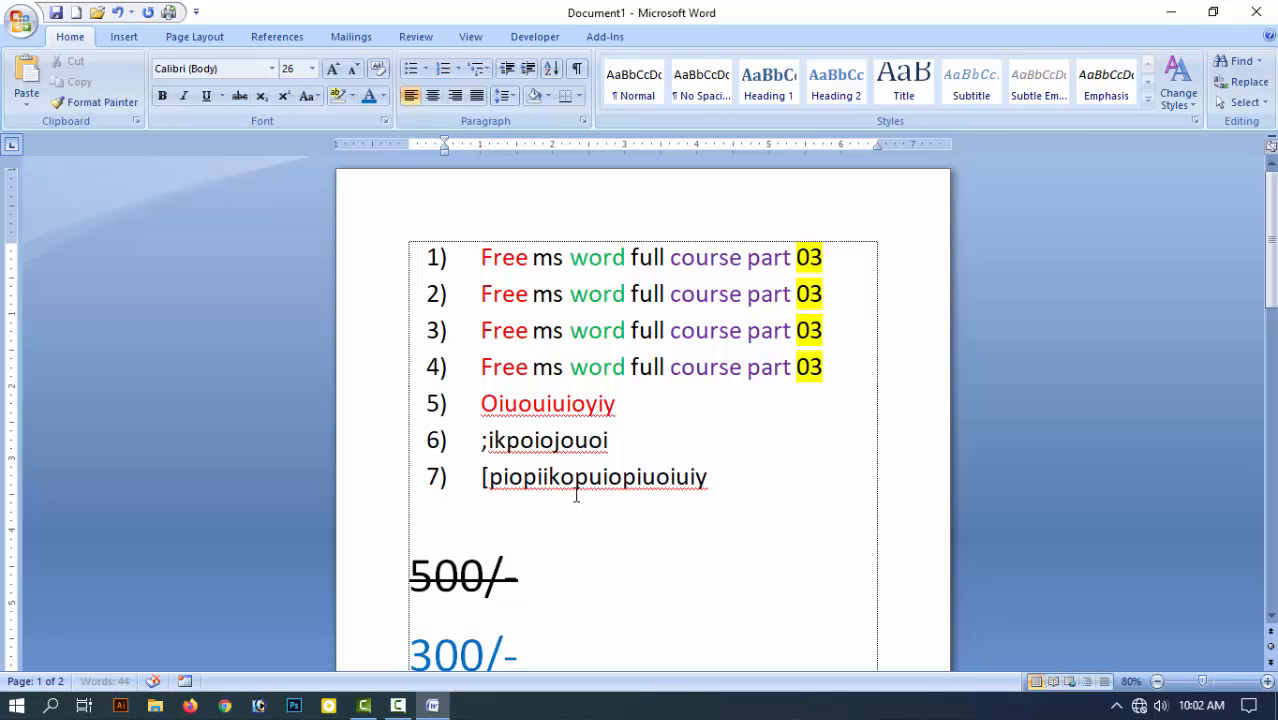
{"action": "type", "text": "lkoj"}
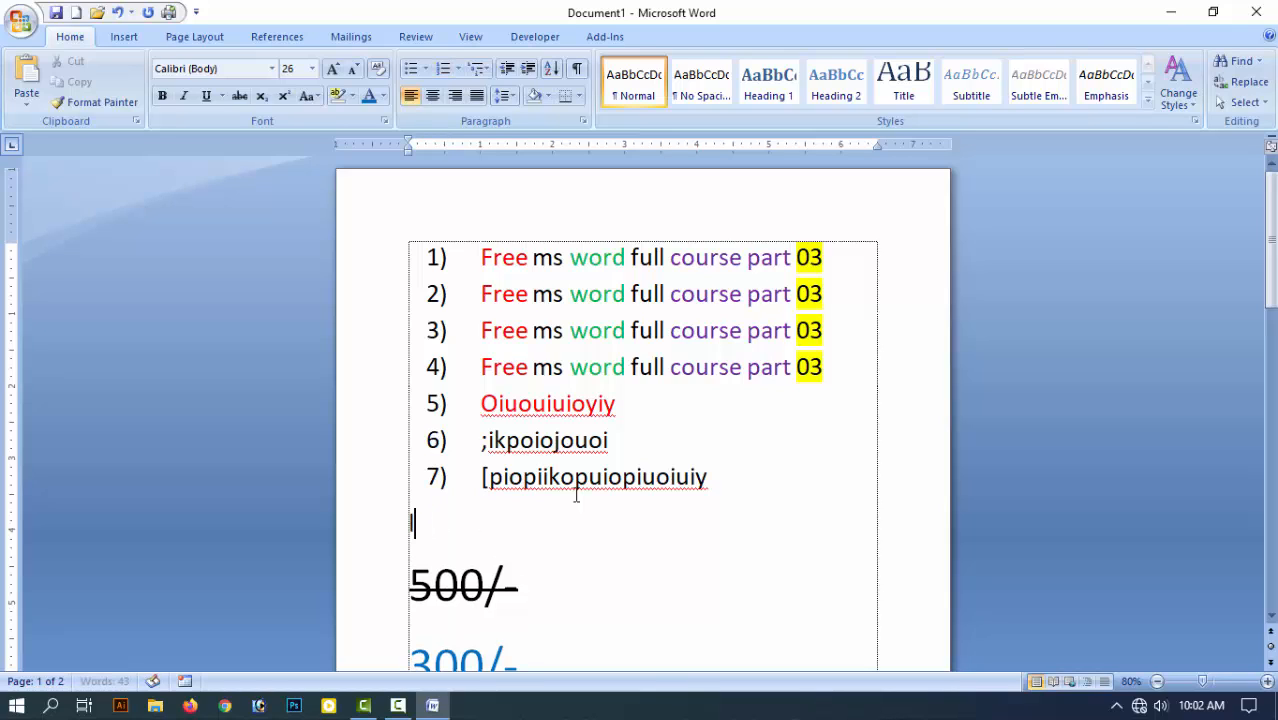
{"action": "key", "text": "Return"}
{"action": "type", "text": ";lkil"}
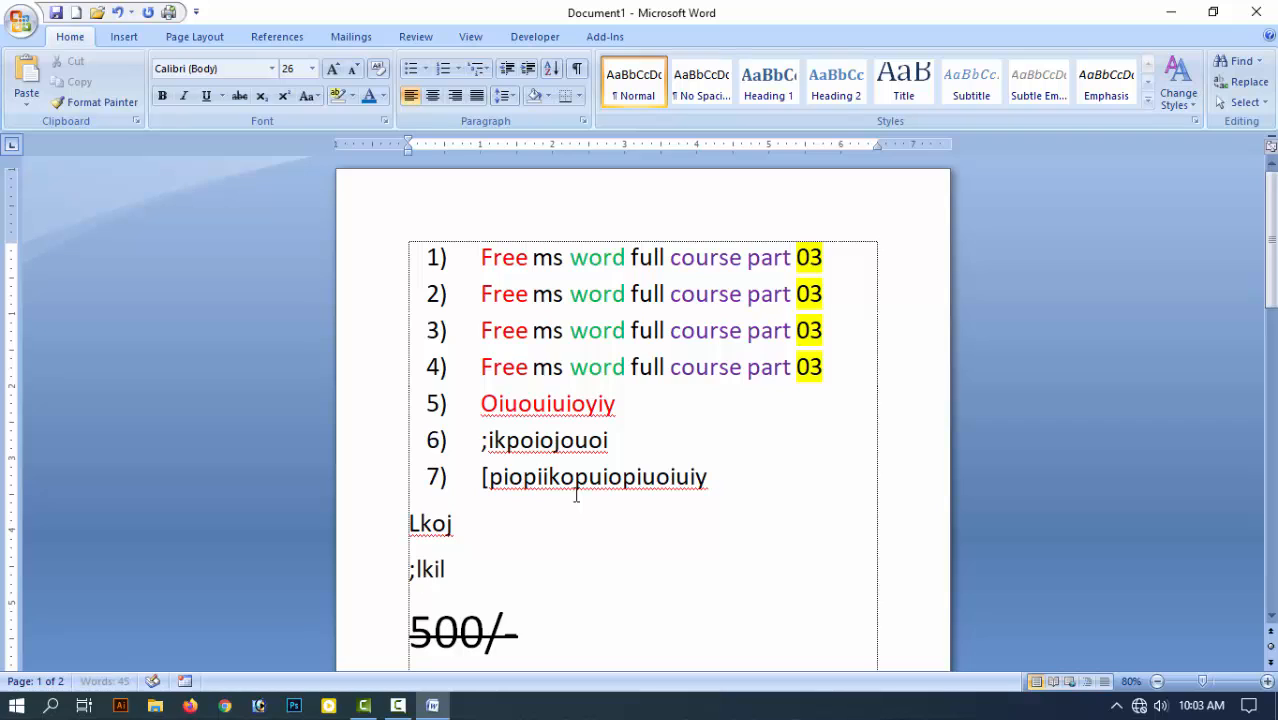
{"action": "key", "text": "Return"}
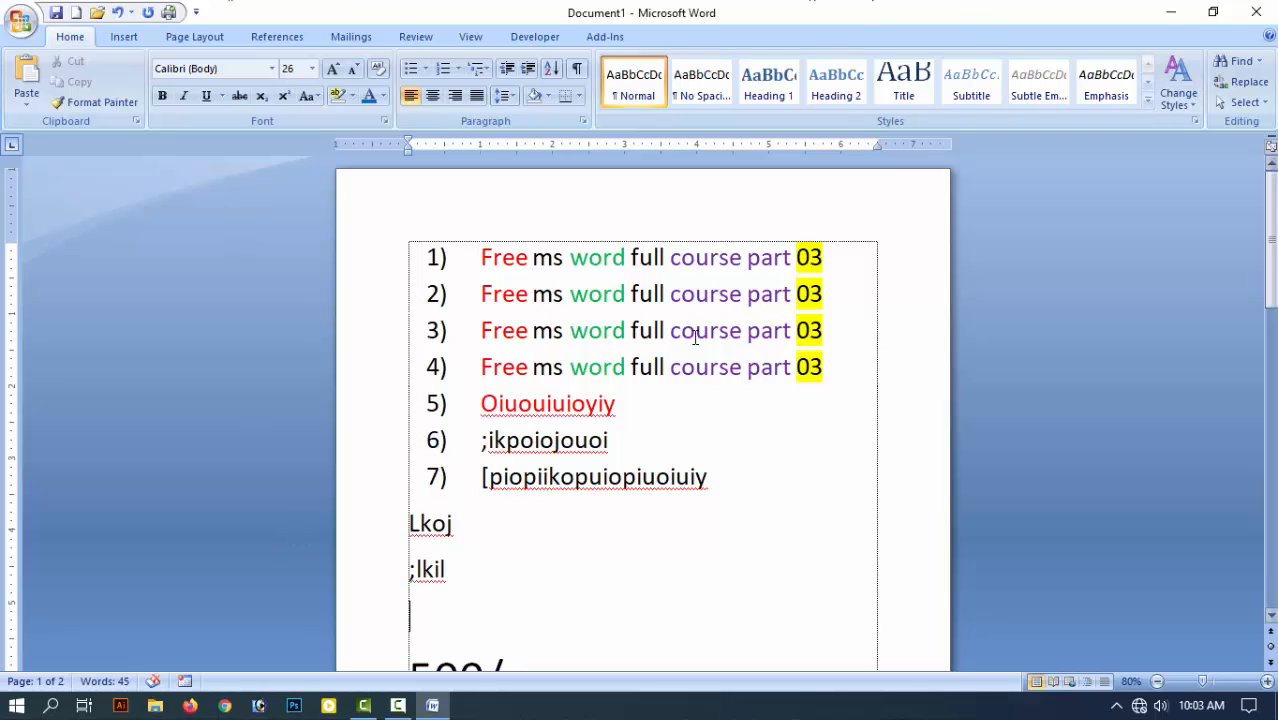
Step: Add an empty numbered item to the list directly after item 7
{"action": "left_click", "coordinate": [718, 479]}
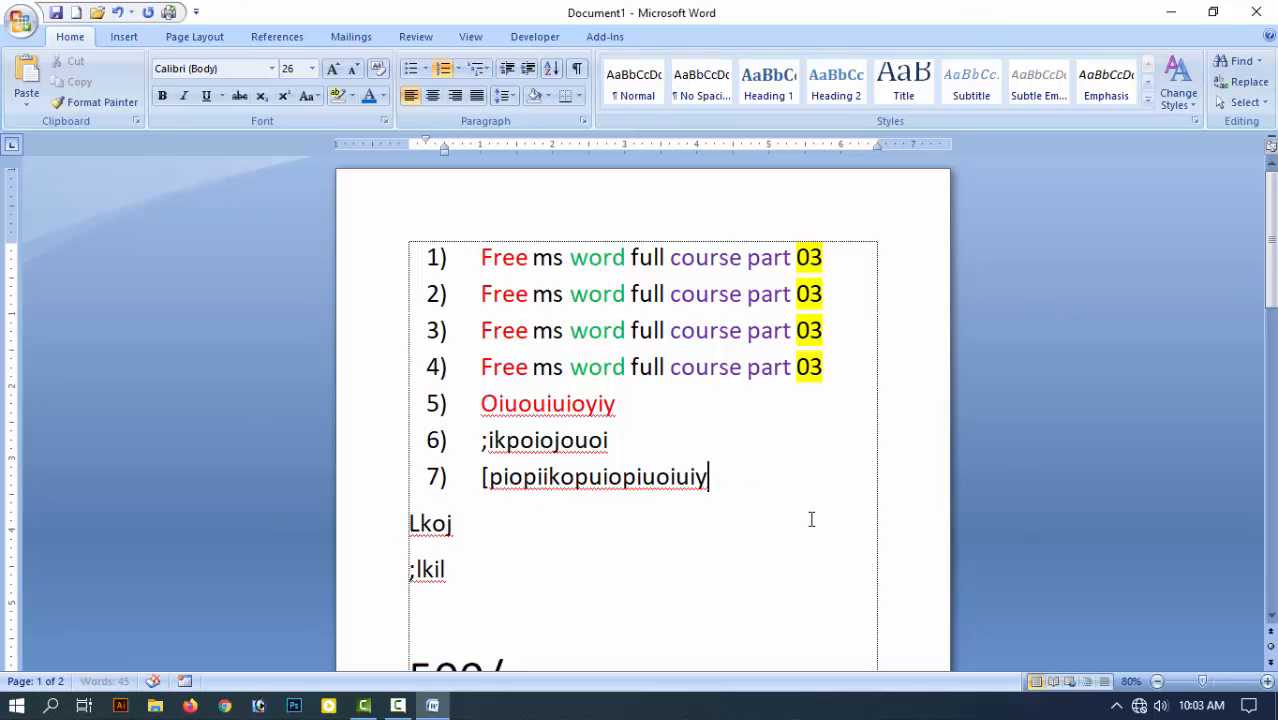
{"action": "key", "text": "Return"}
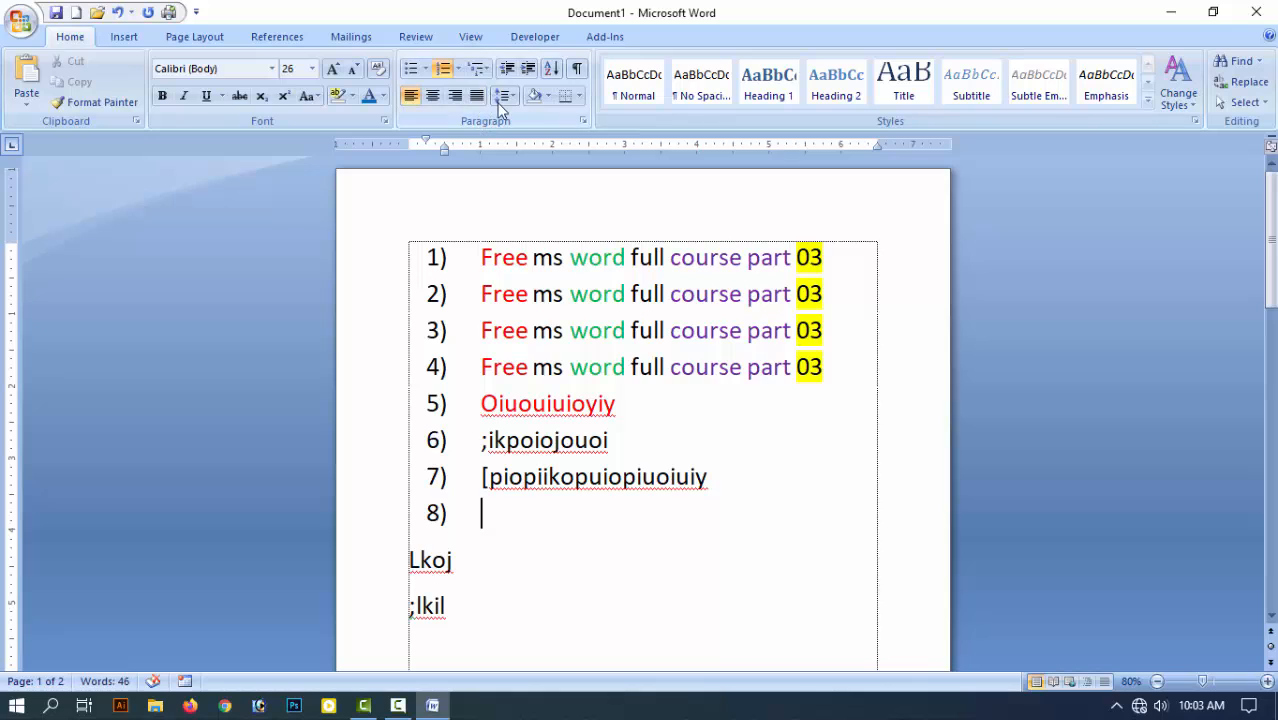
{"action": "left_click", "coordinate": [813, 462]}
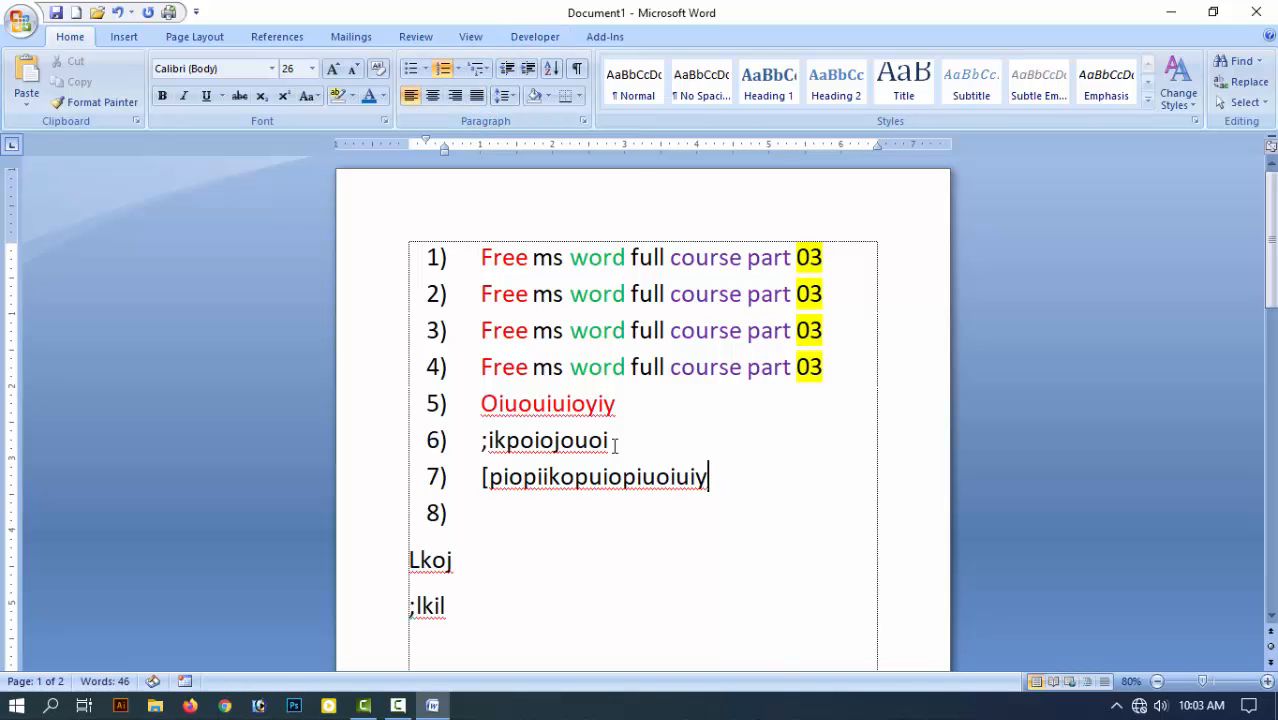
Step: Indent the struck-through 500/- line repeatedly until its first line starts at 4 inches and its left indent is 3.5 inches
{"action": "scroll", "coordinate": [496, 584], "scroll_direction": "down", "scroll_amount": 5}
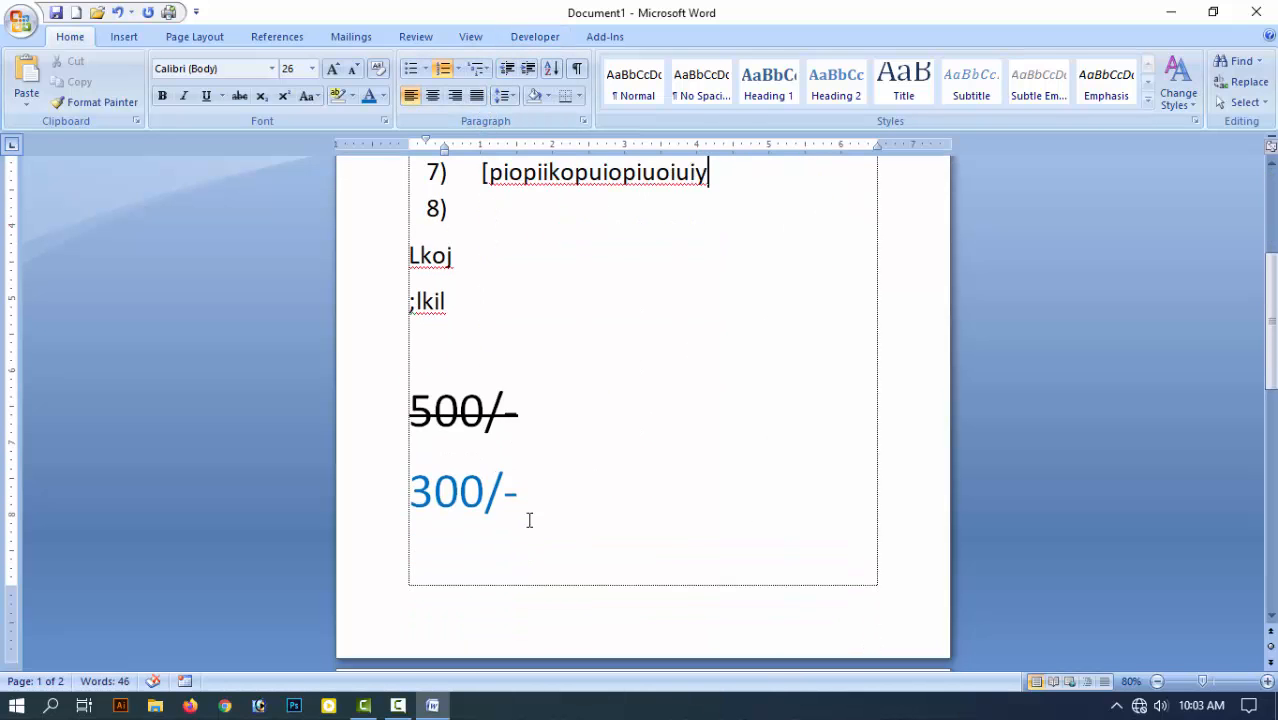
{"action": "left_click", "coordinate": [518, 410]}
{"action": "left_click", "coordinate": [388, 412]}
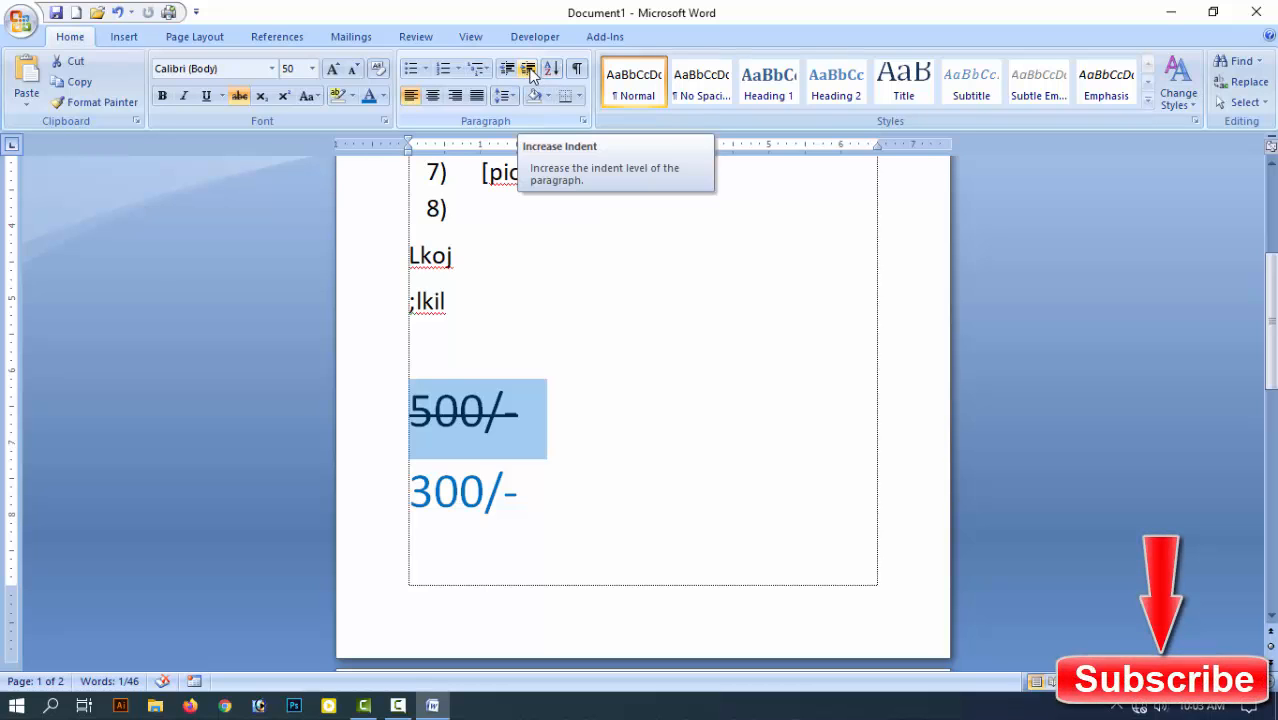
{"action": "left_click", "coordinate": [529, 70]}
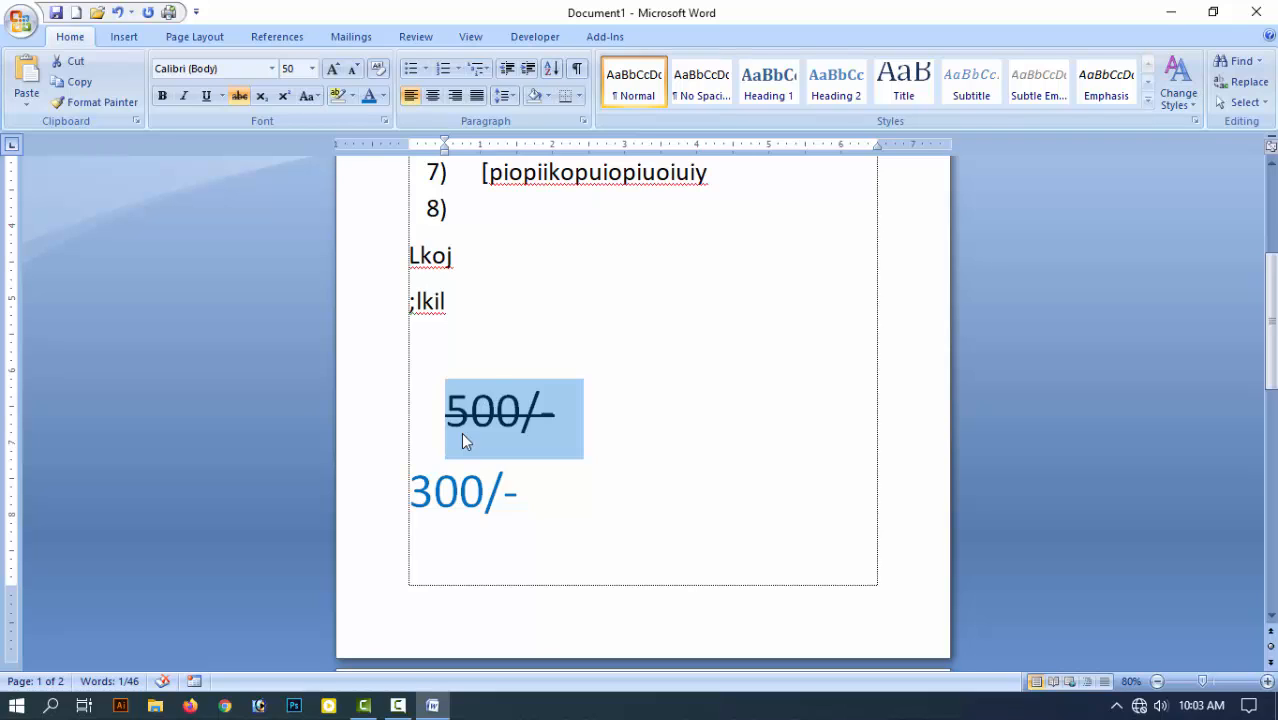
{"action": "key", "text": "Tab"}
{"action": "key", "text": "Tab"}
{"action": "key", "text": "Tab"}
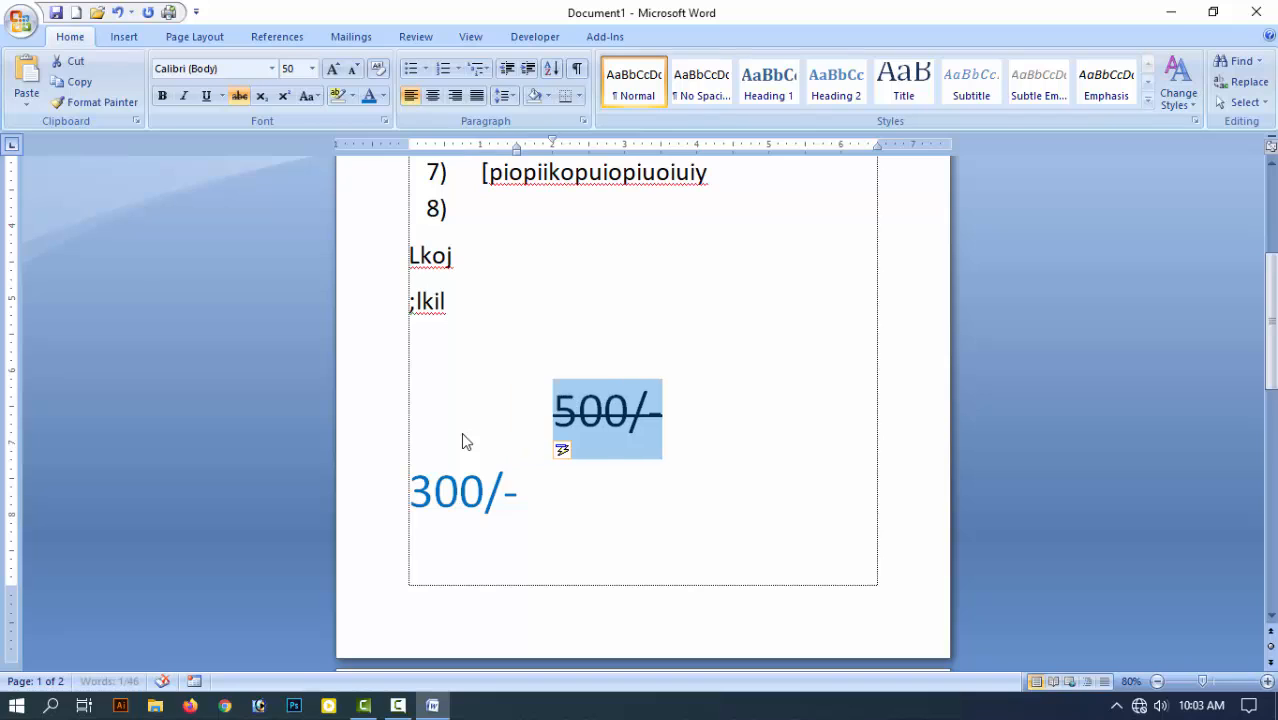
{"action": "key", "text": "Tab"}
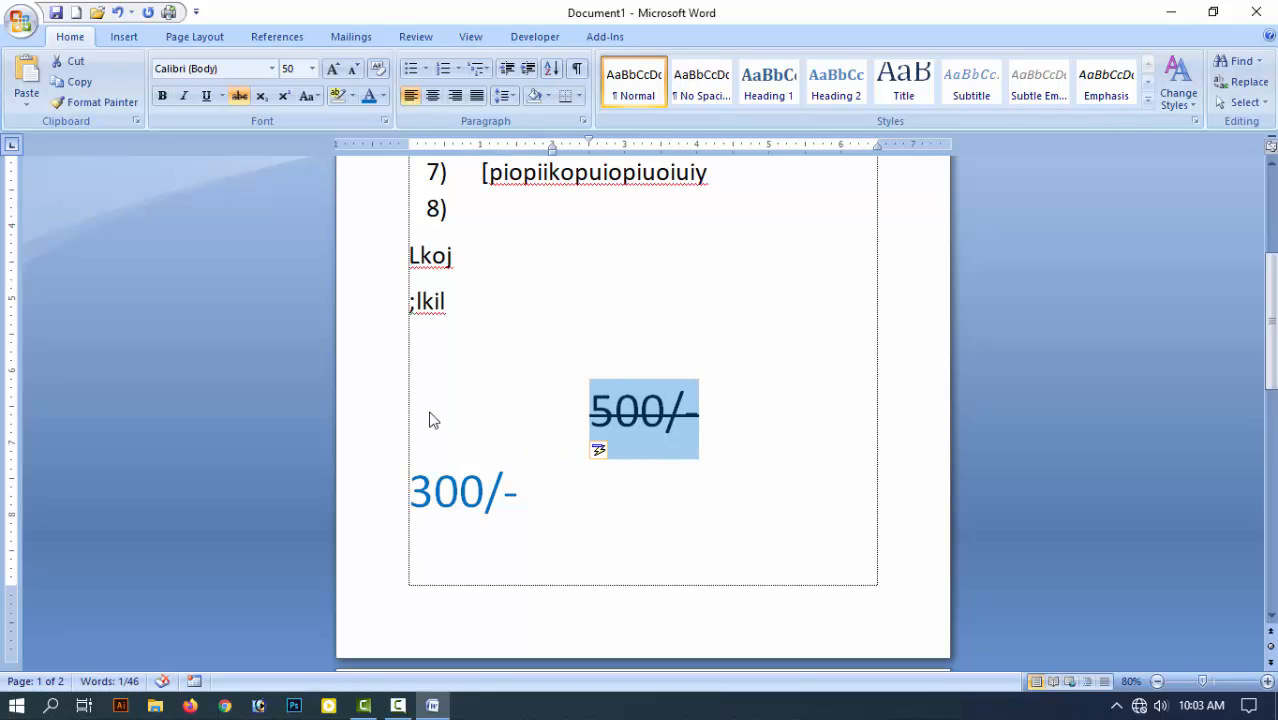
{"action": "left_click", "coordinate": [527, 70]}
{"action": "left_click", "coordinate": [527, 70]}
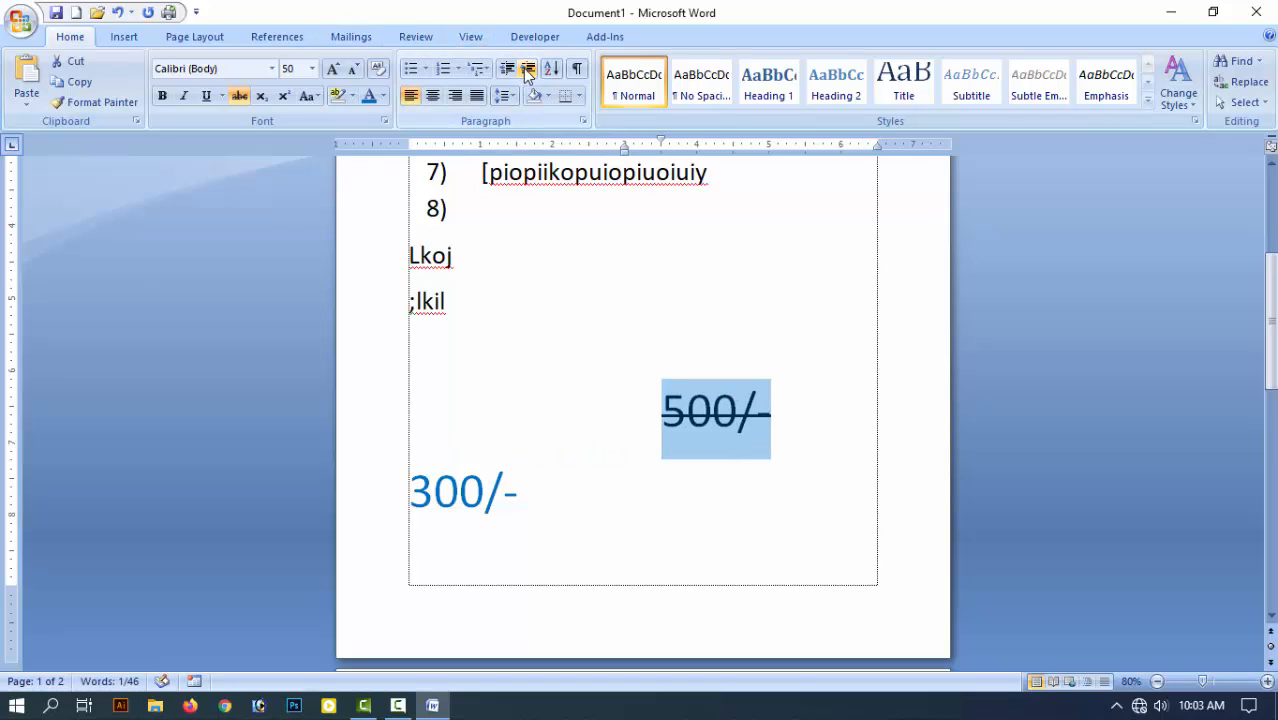
{"action": "left_click", "coordinate": [527, 70]}
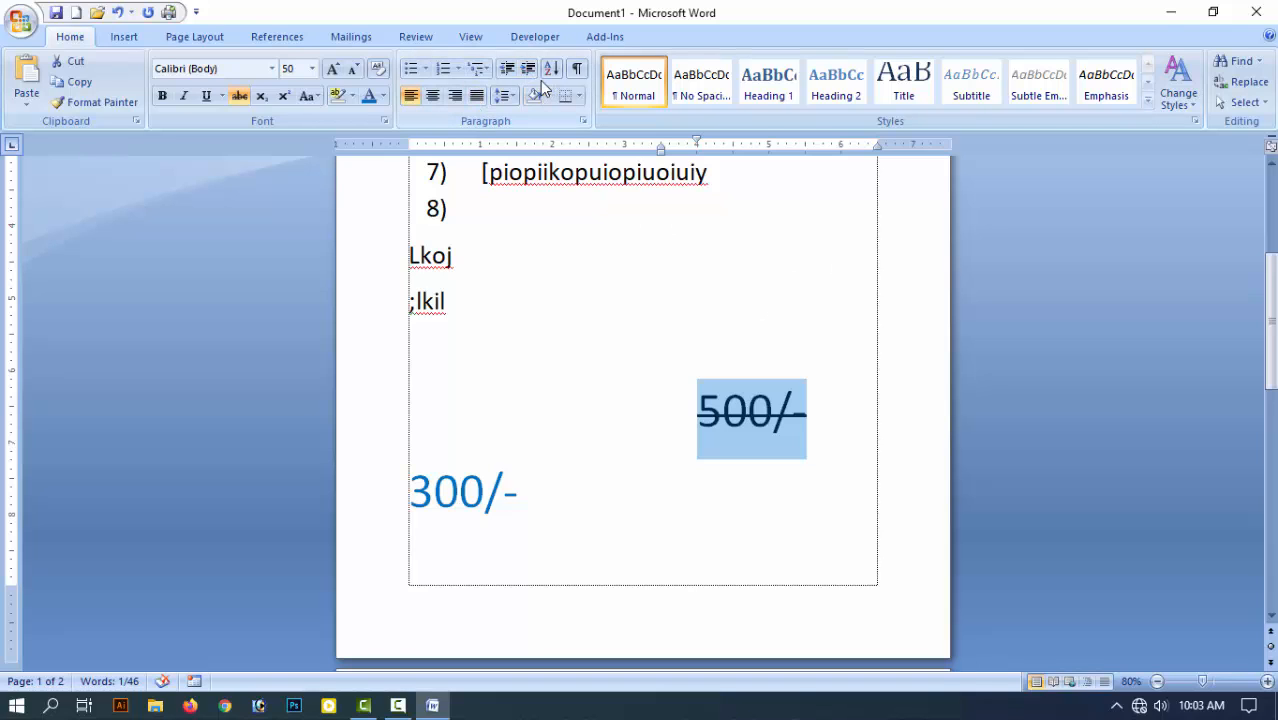